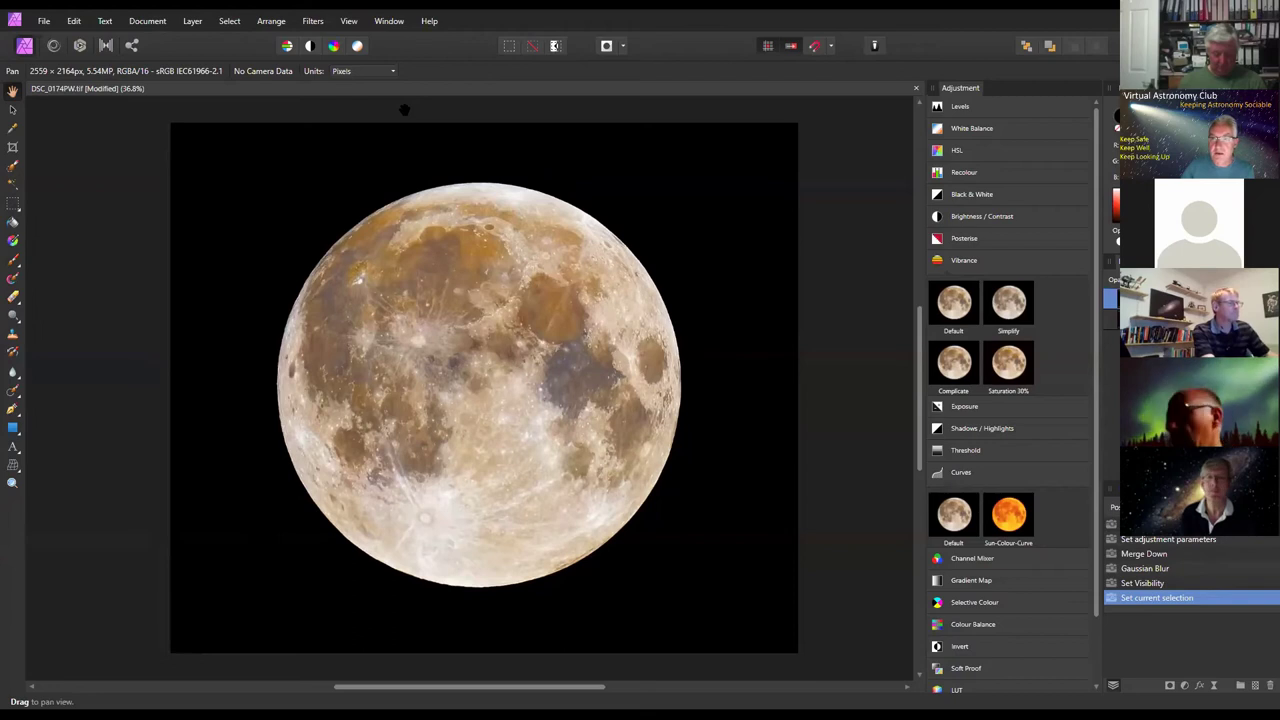
Close the full-moon image DSC_0174PW.tif without saving its changes.
click(917, 88)
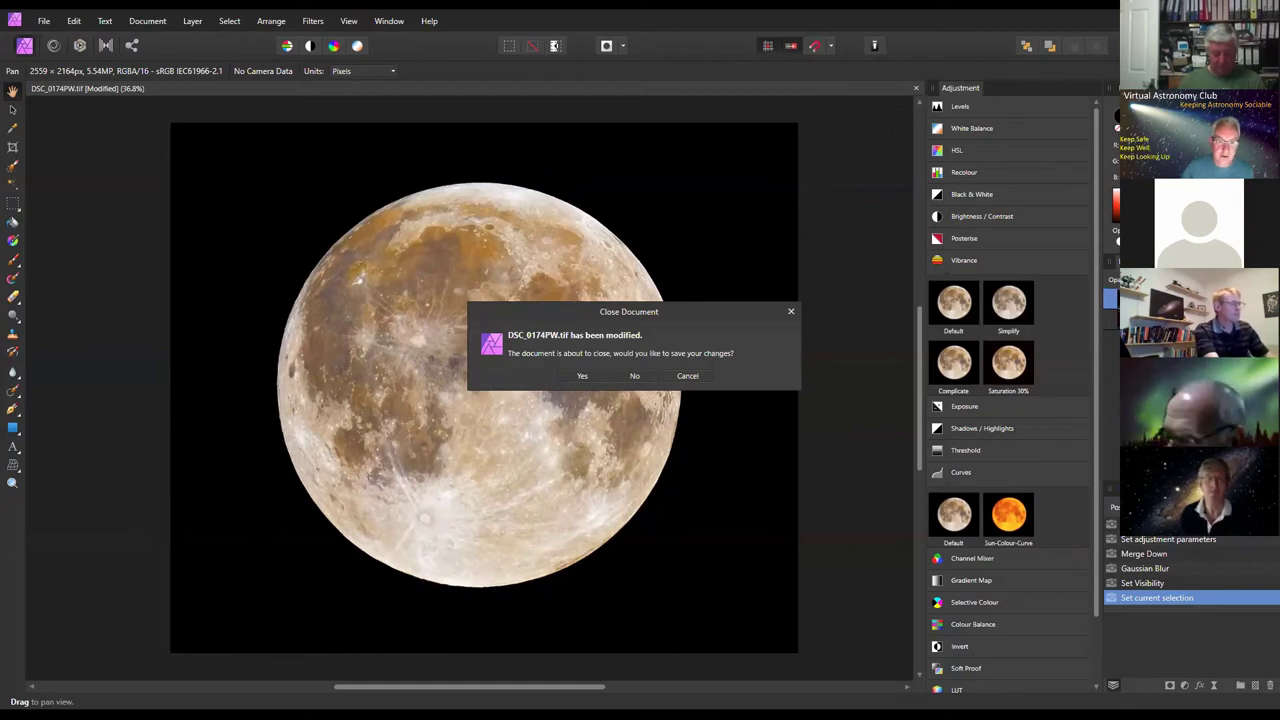
click(634, 376)
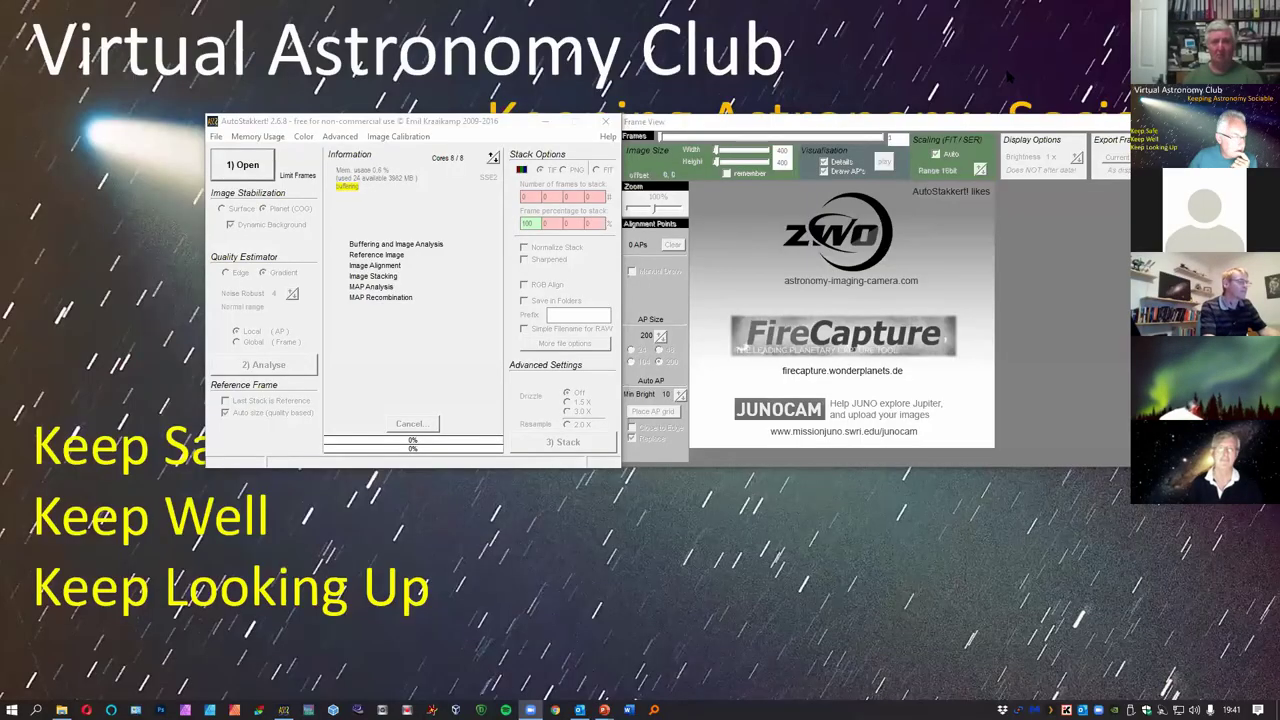
click(260, 162)
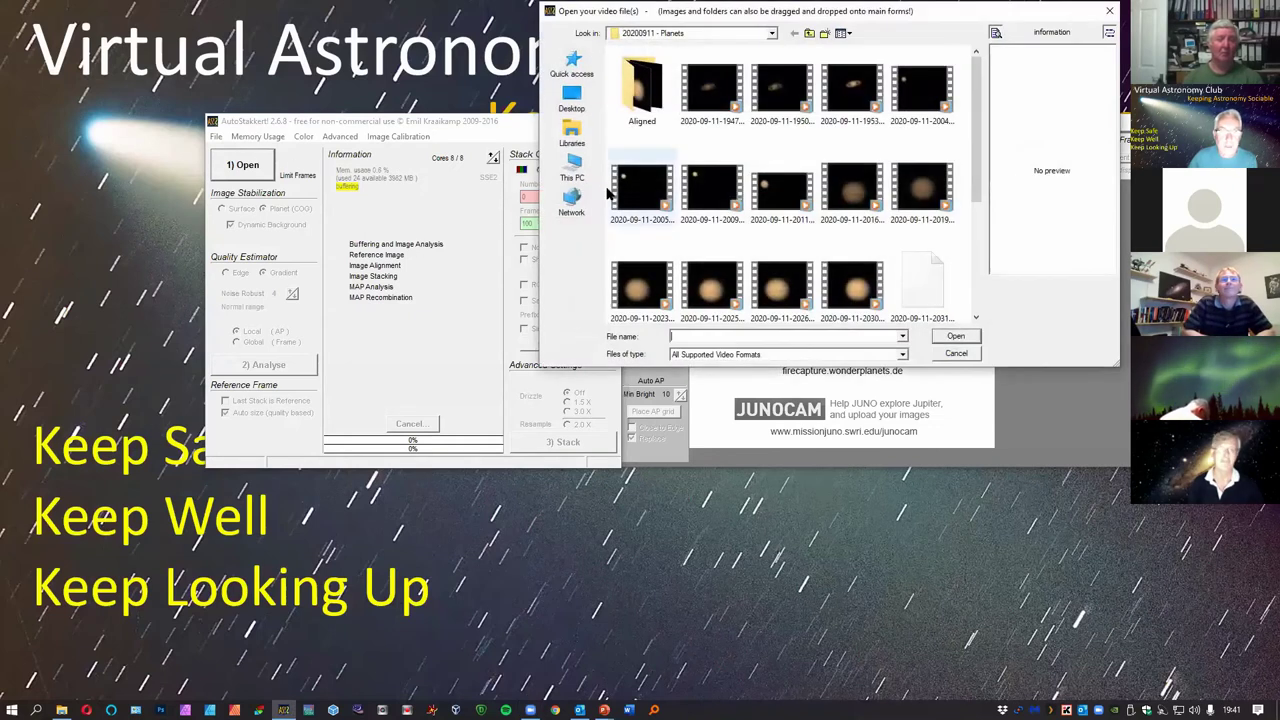
click(579, 174)
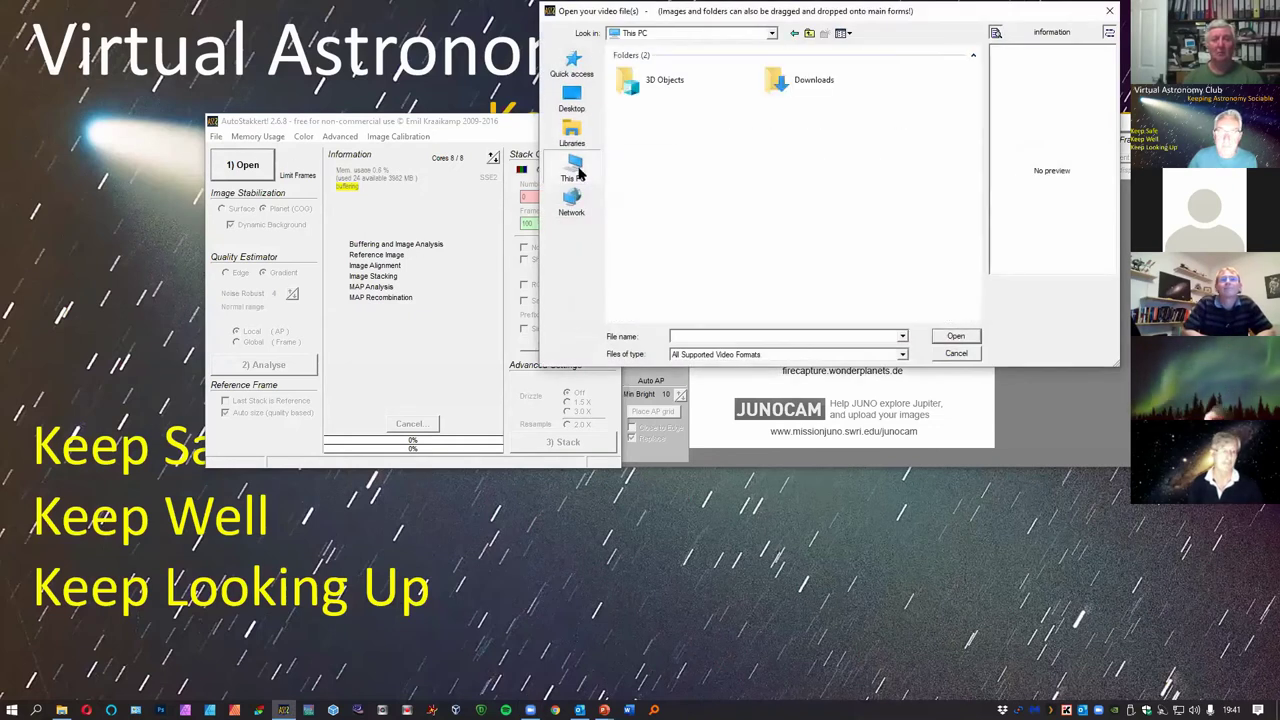
click(571, 97)
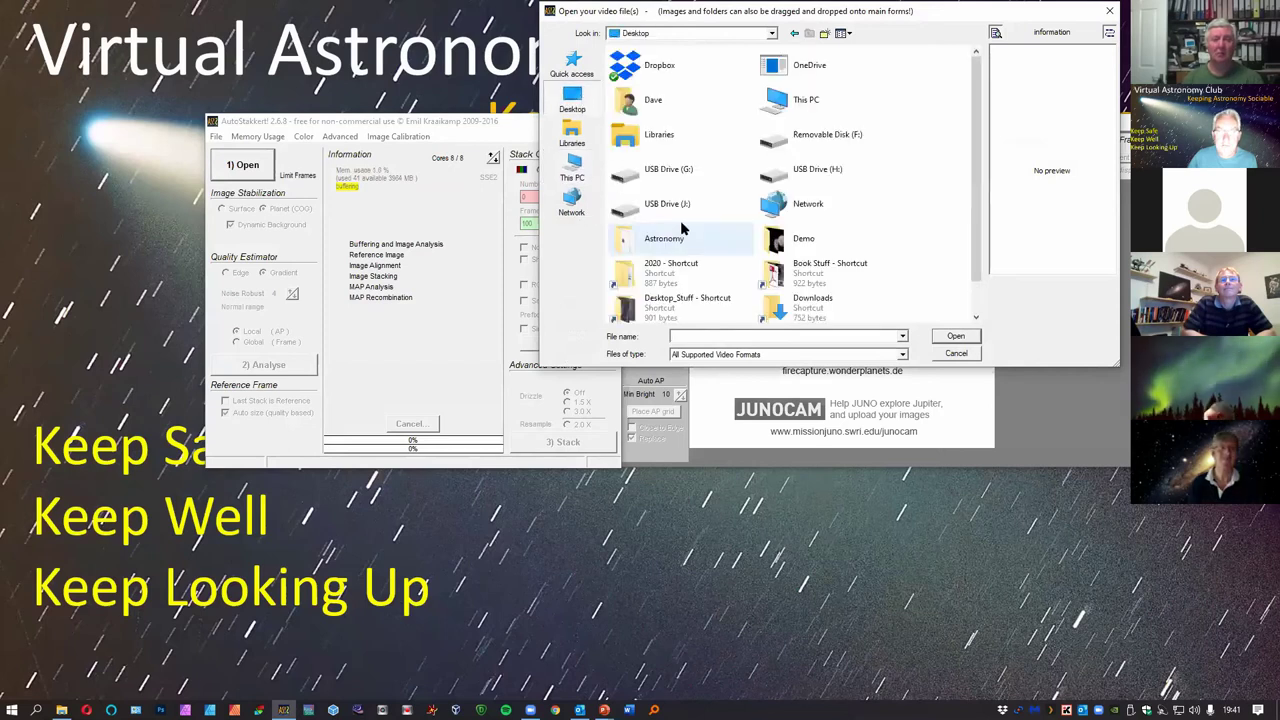
double_click(795, 239)
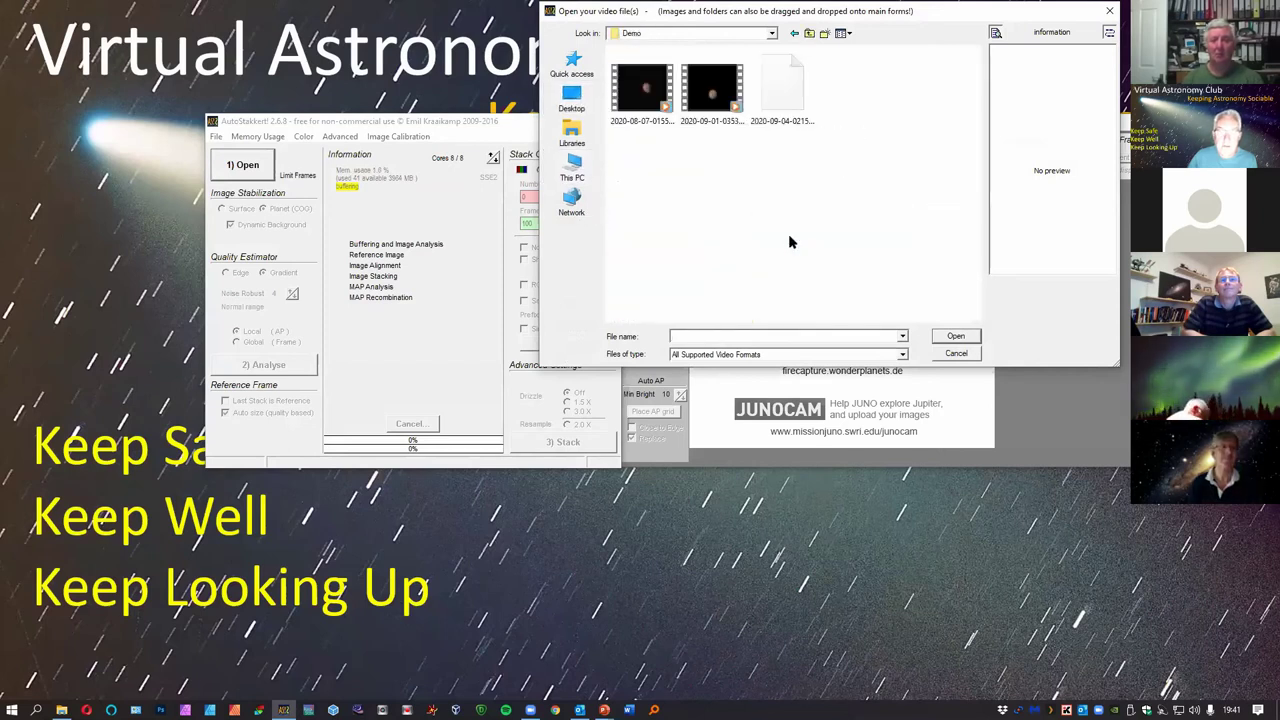
click(642, 90)
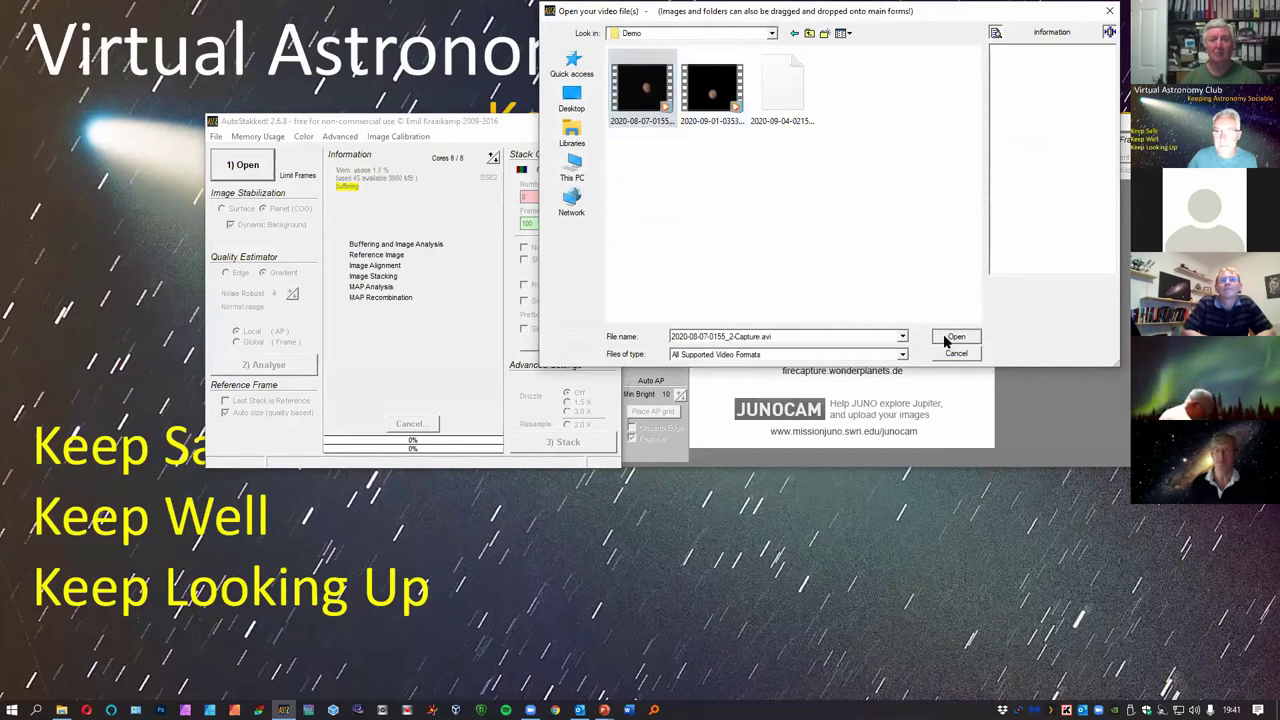
click(945, 337)
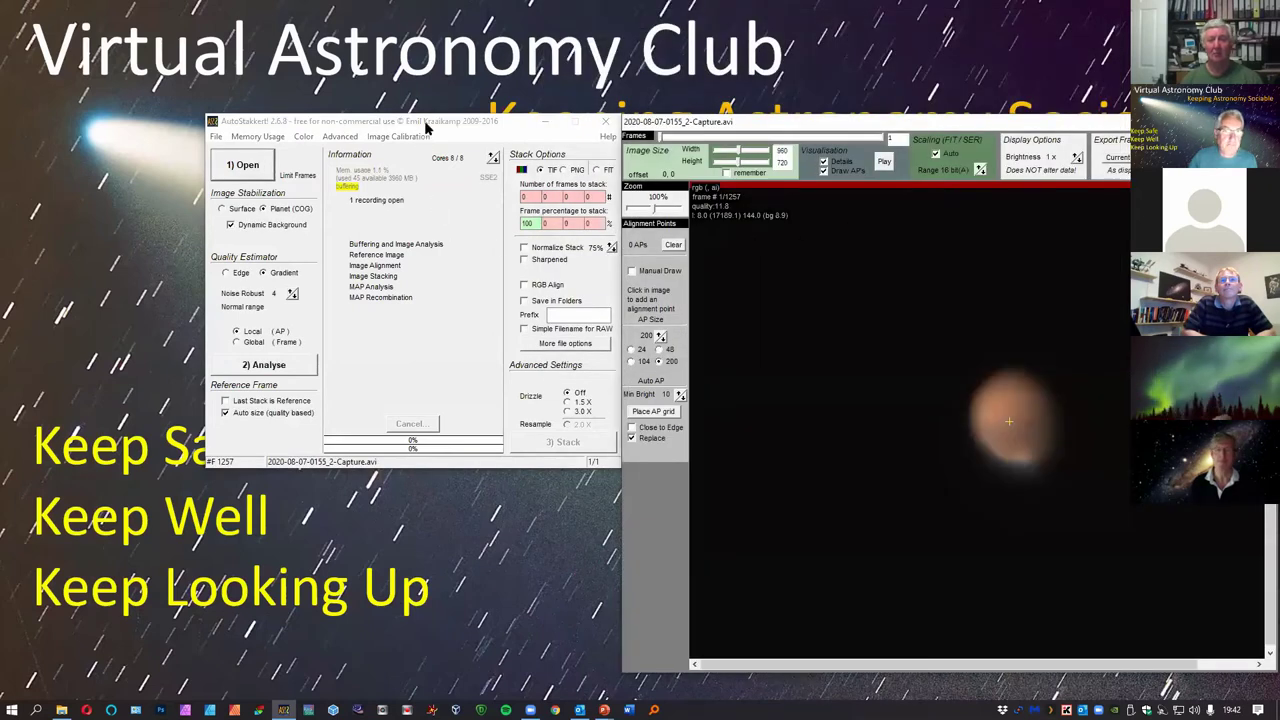
Arrange the AutoStakkert main window and the frame view side by side without overlap.
drag(425, 127, 293, 107)
click(940, 127)
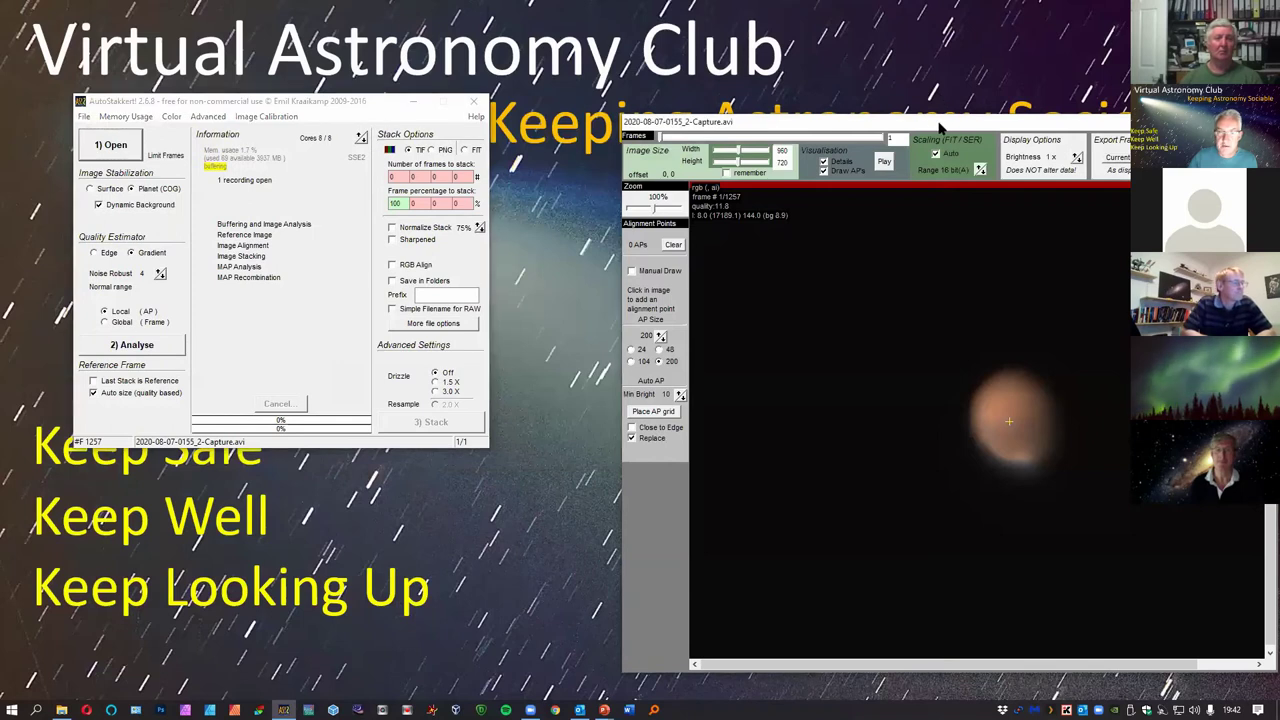
drag(940, 127, 828, 104)
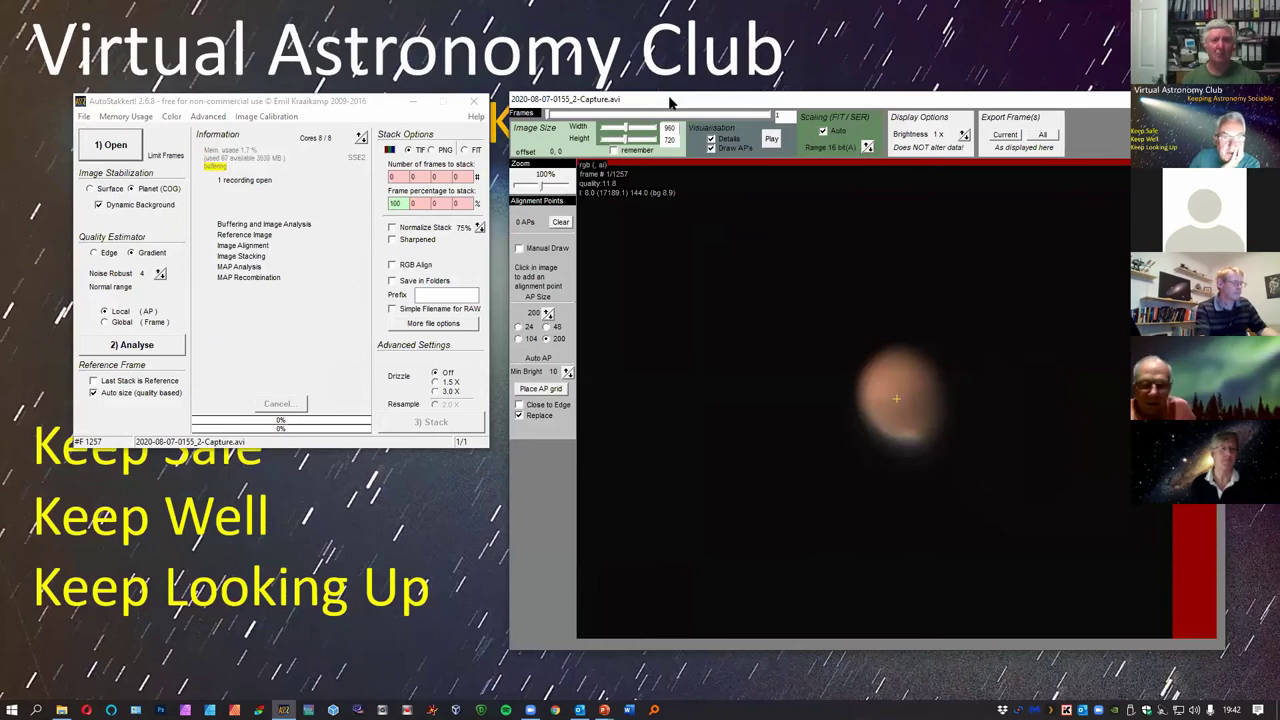
drag(670, 103, 650, 106)
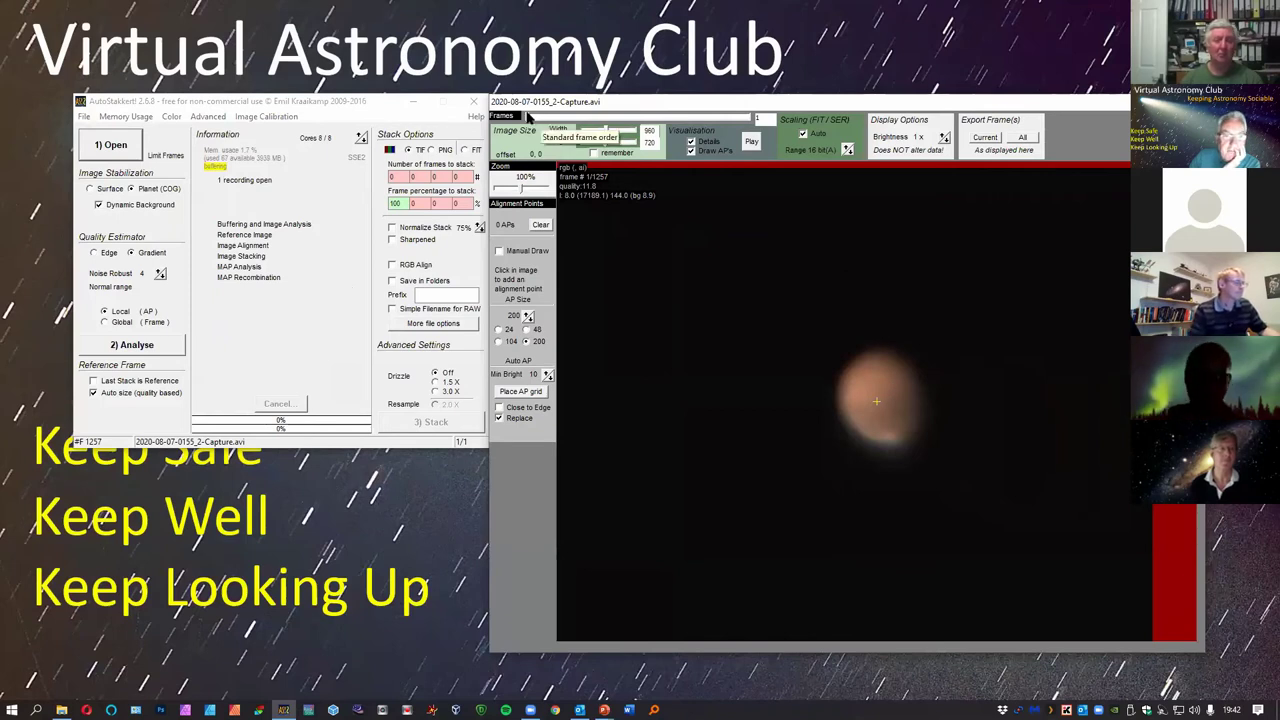
mouse_move(530, 118)
mouse_down()
mouse_move(757, 119)
mouse_move(532, 120)
mouse_move(603, 135)
mouse_move(757, 133)
mouse_move(525, 130)
mouse_up()
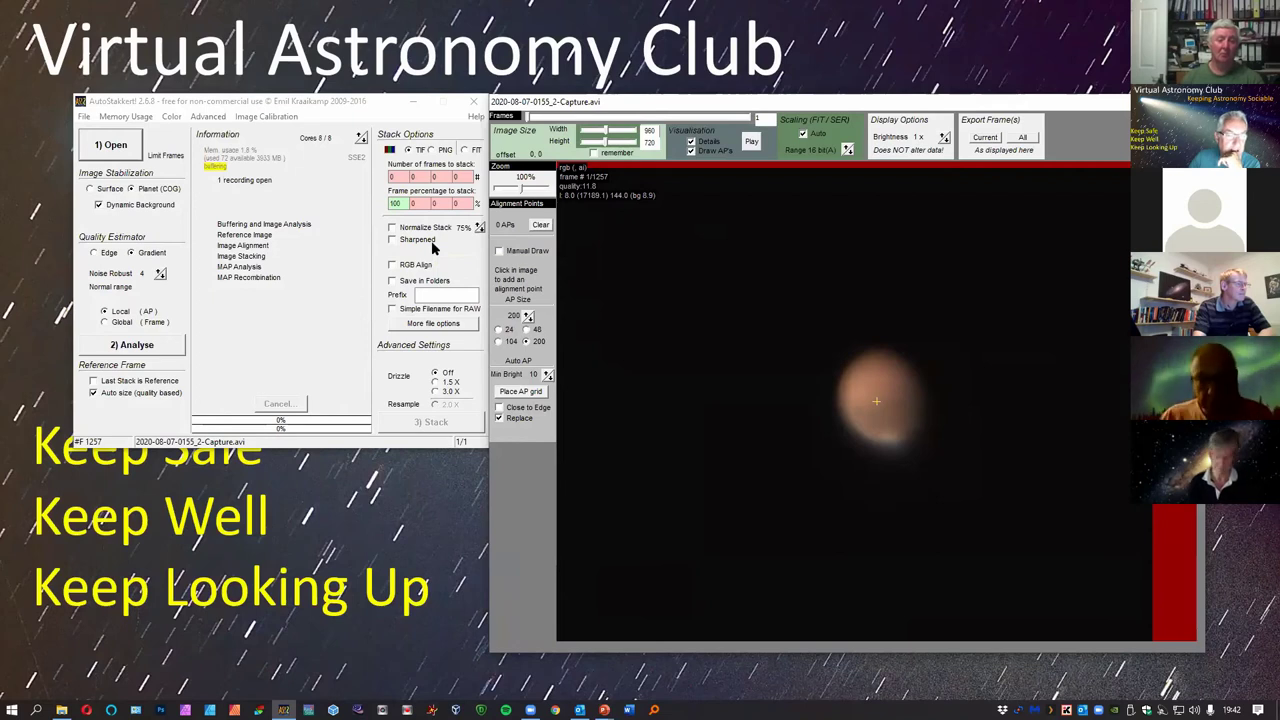
Set Drizzle to 1.5X and analyse the quality of the recording's frames.
click(435, 382)
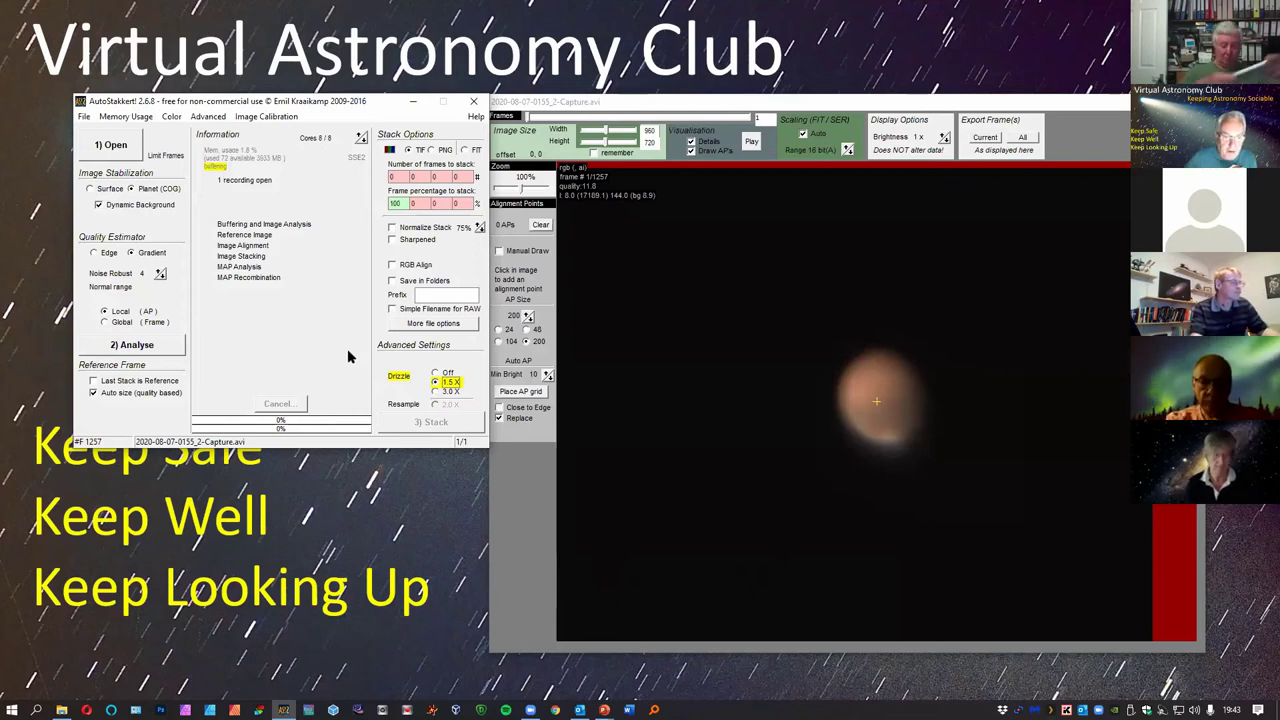
click(524, 396)
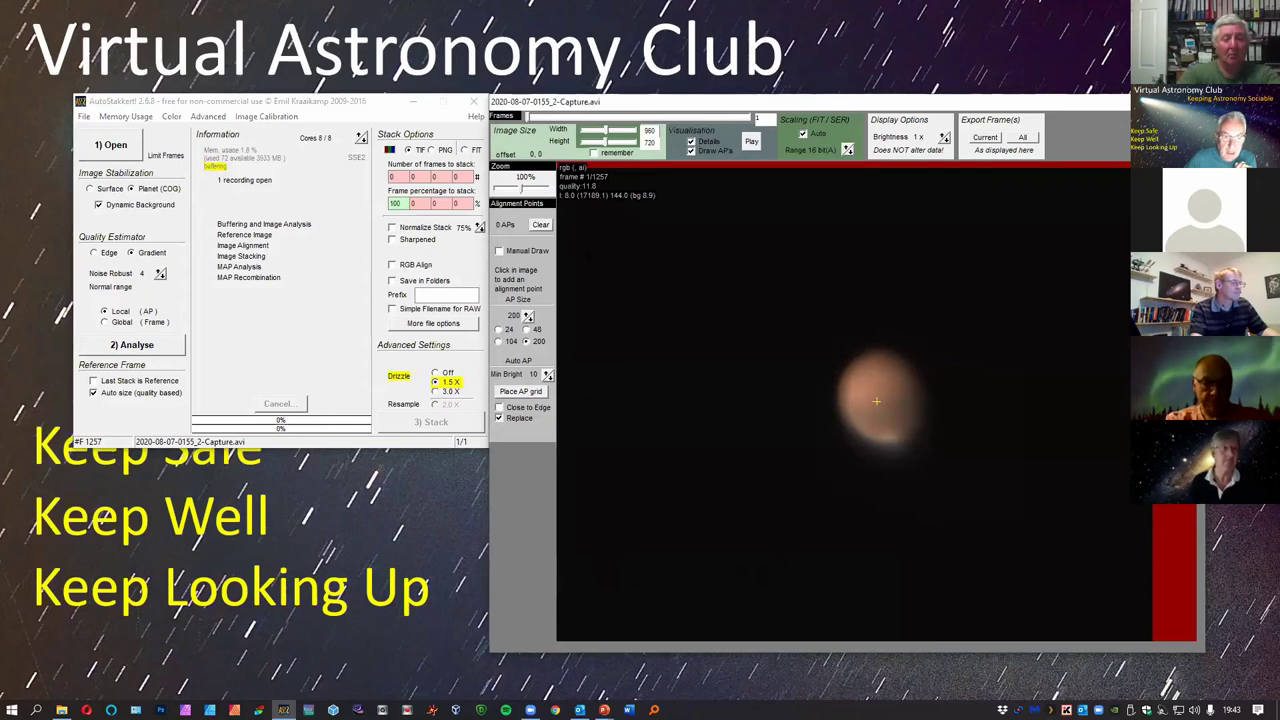
click(166, 350)
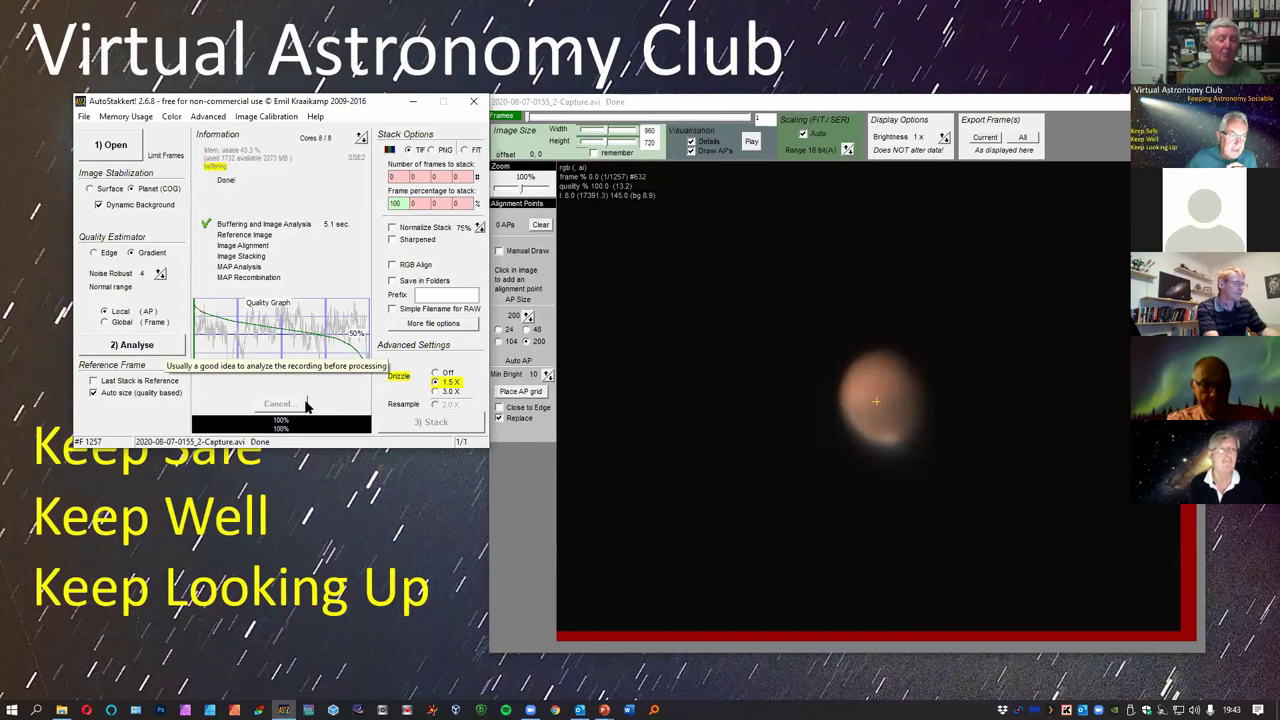
Set the alignment point size to 24 and place an automatic AP grid over the planet.
click(506, 331)
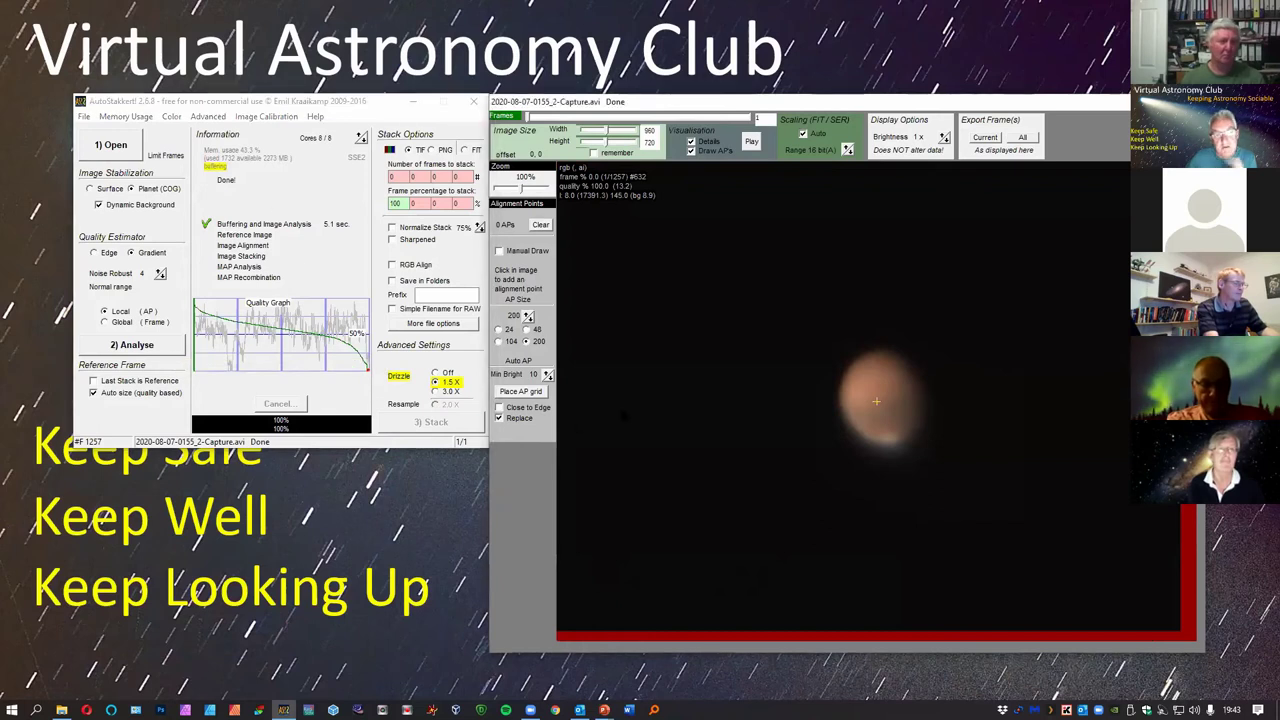
click(499, 330)
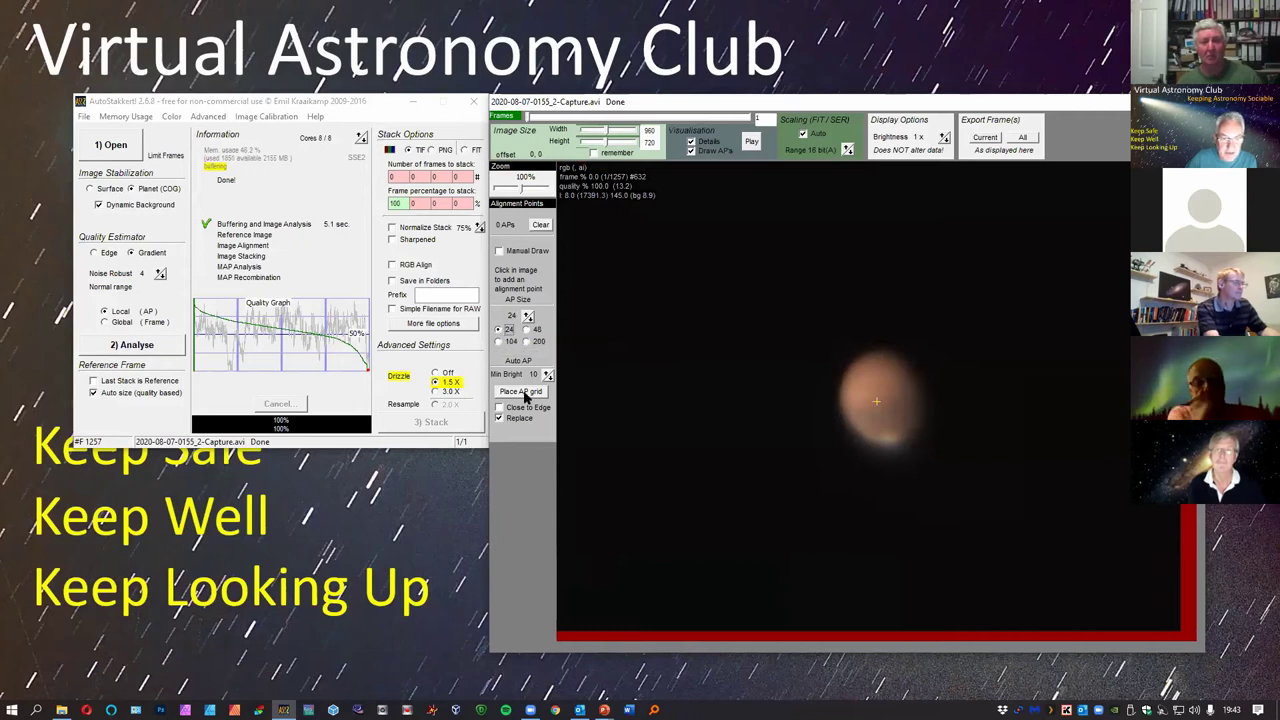
click(521, 391)
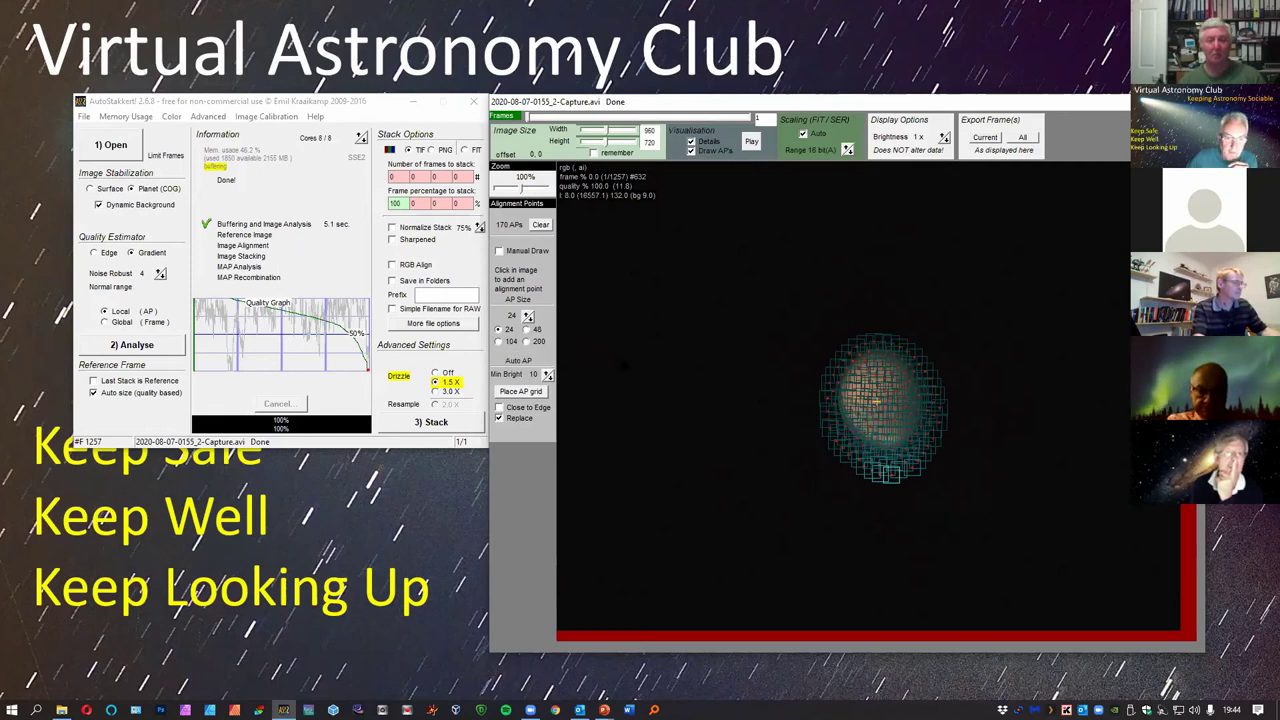
click(530, 396)
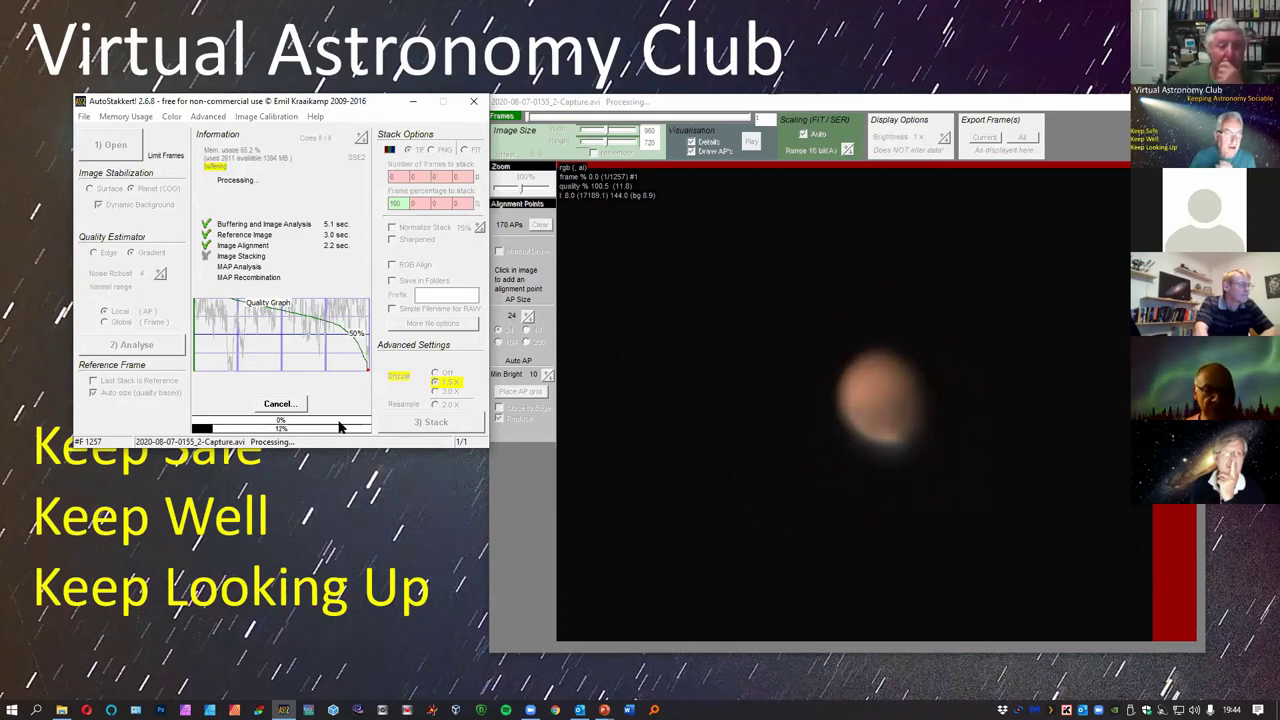
Cancel the running stack, set the first frame percentage to 20, and stack the recording again.
click(276, 404)
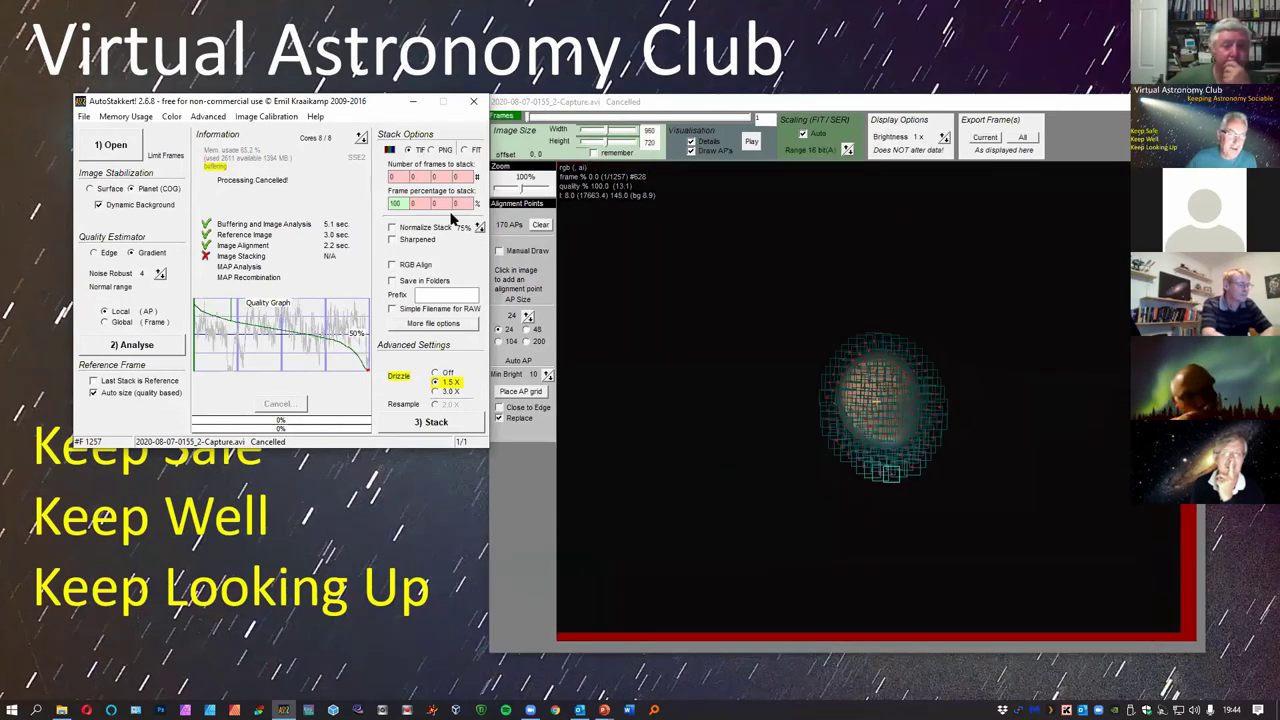
double_click(396, 203)
text(20)
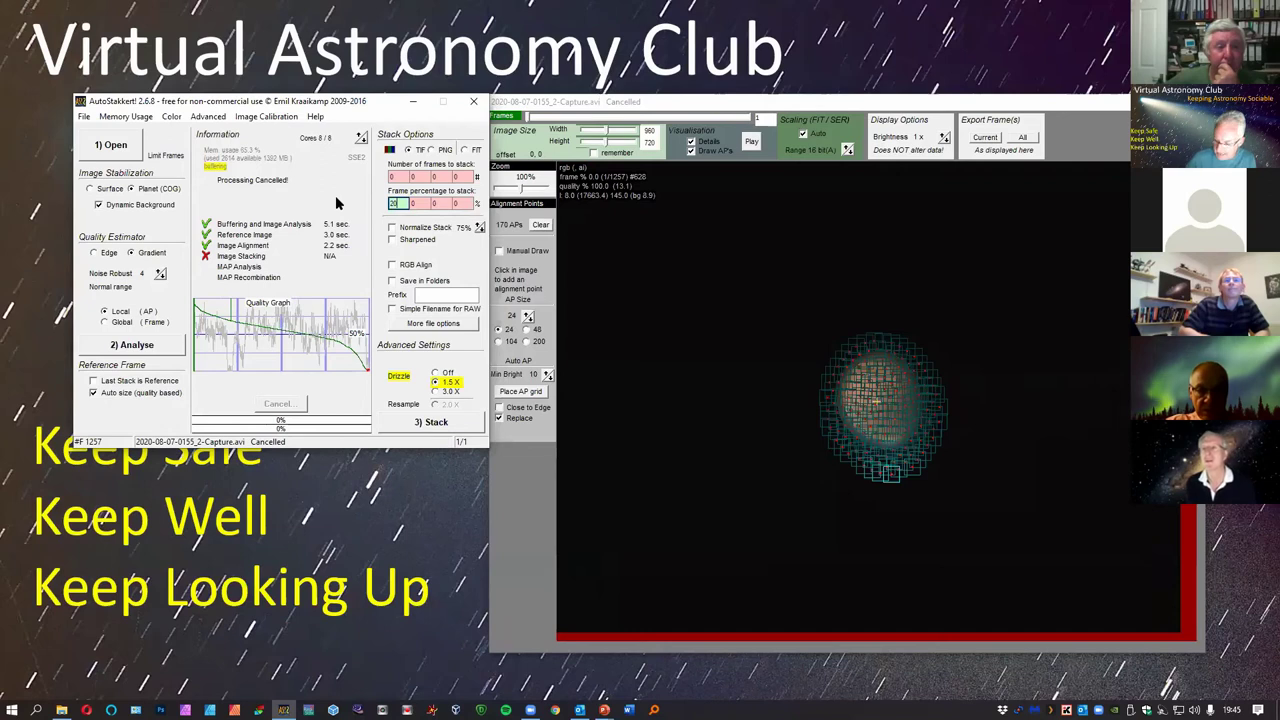
click(432, 422)
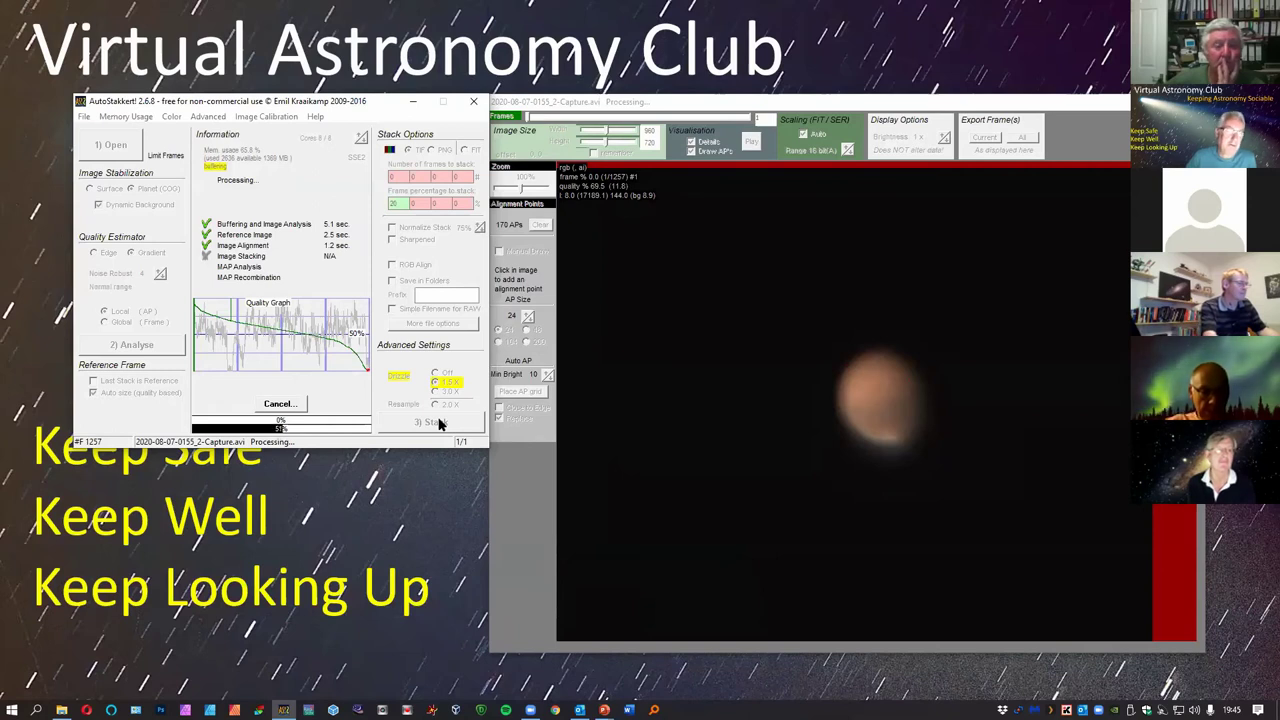
Inspect frames at several points near the high-quality end of the quality graph.
mouse_move(197, 314)
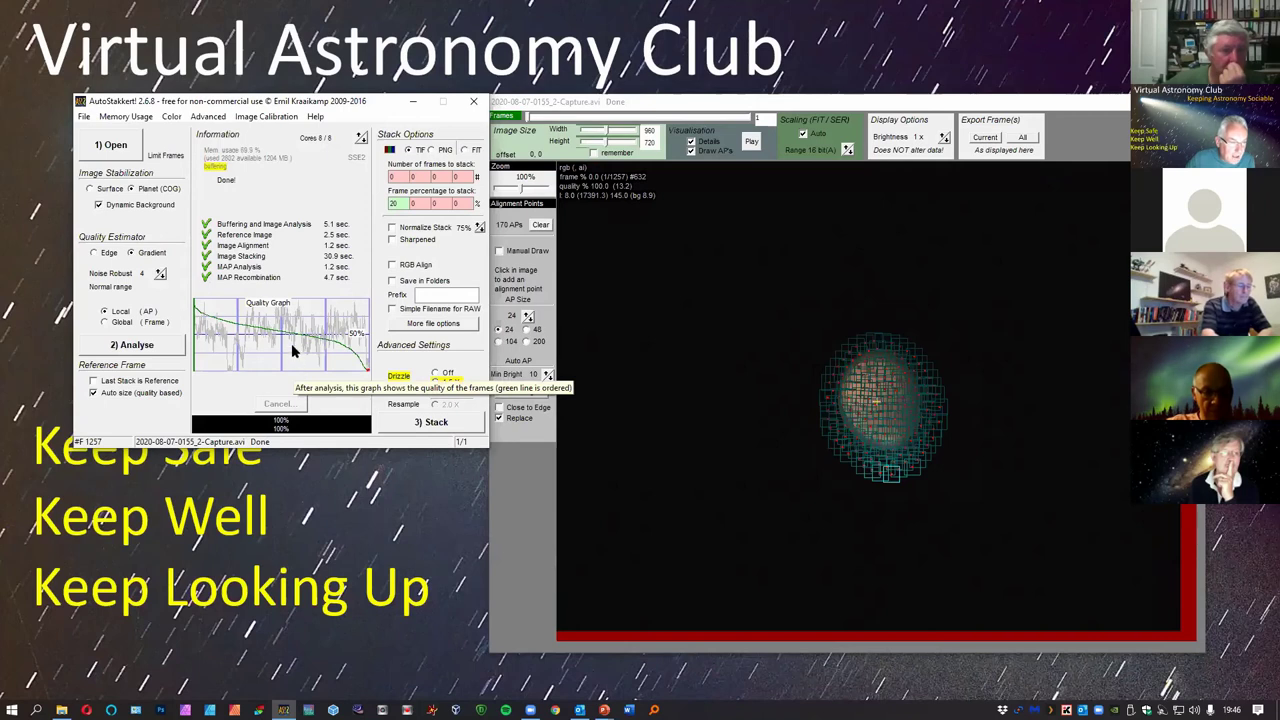
click(211, 342)
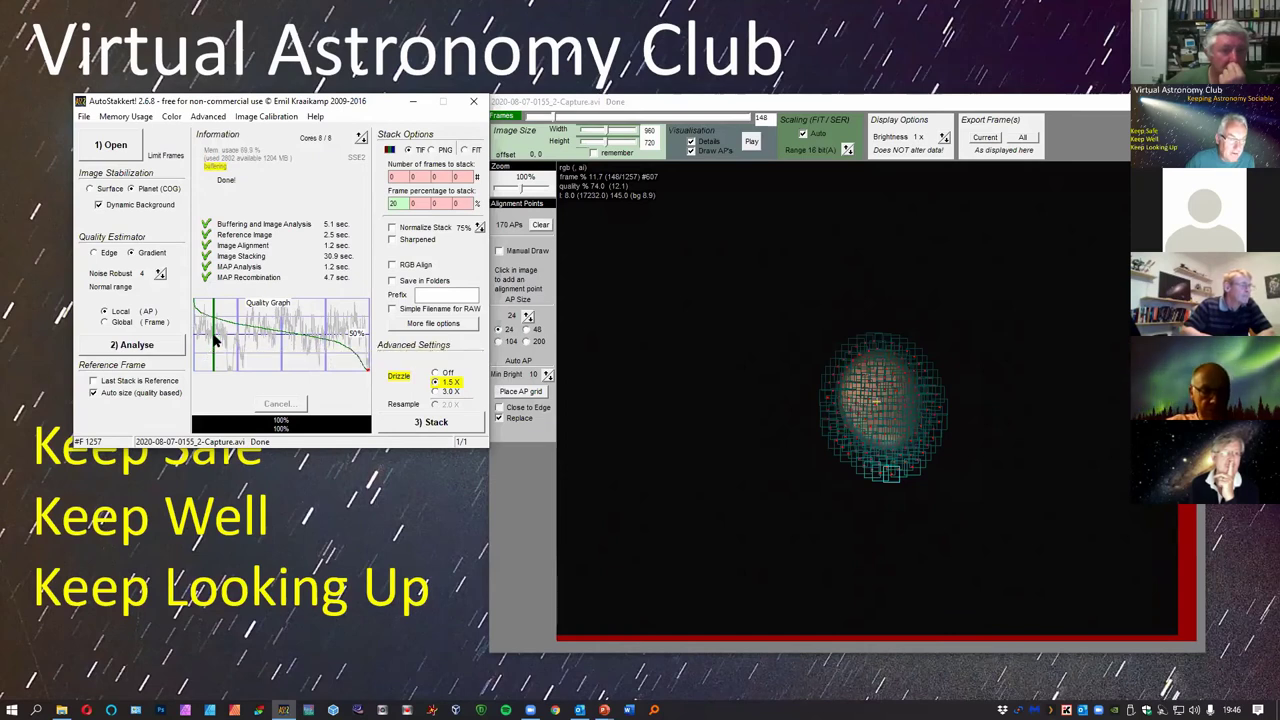
click(197, 342)
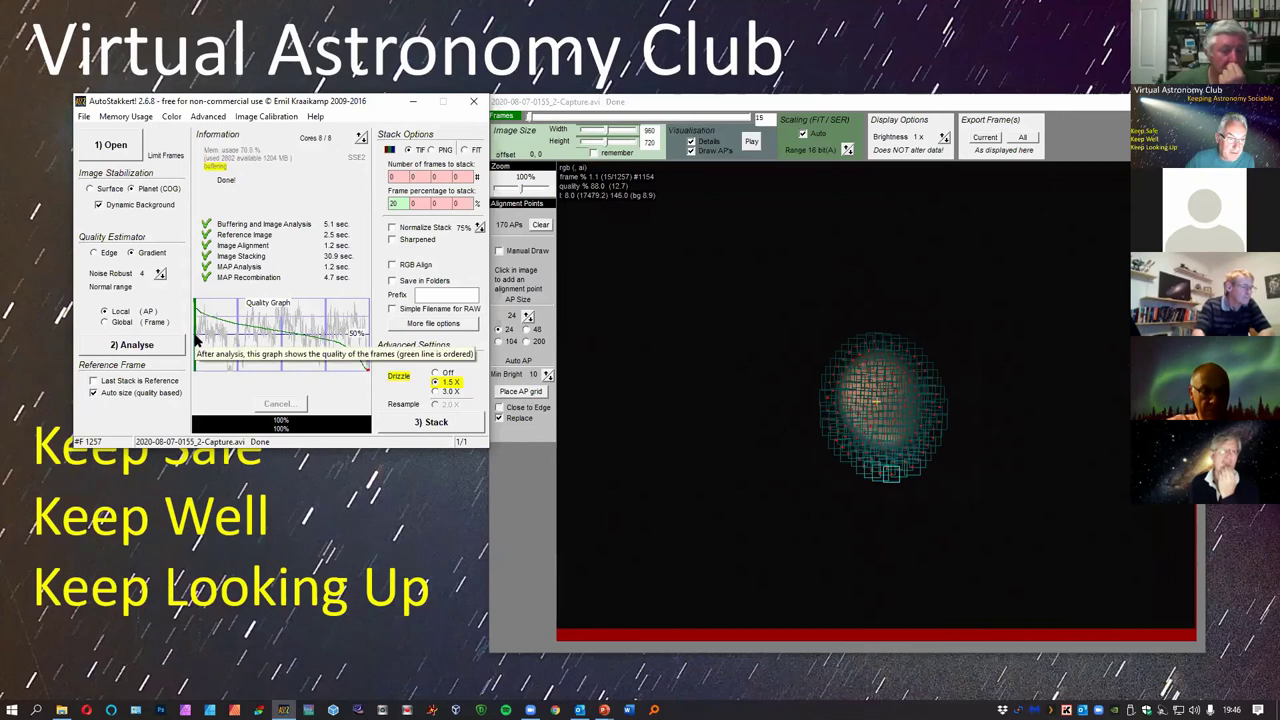
click(195, 340)
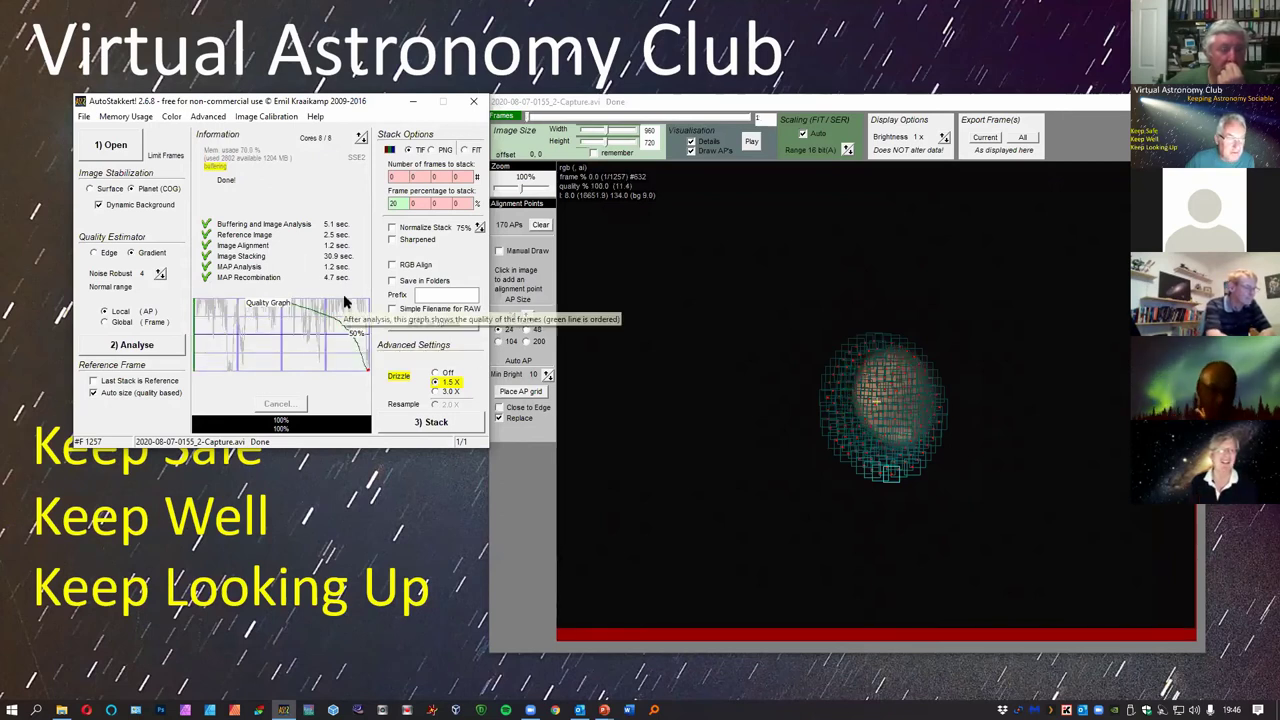
Analyse the recording again and place a fresh AP grid over the planet.
click(150, 346)
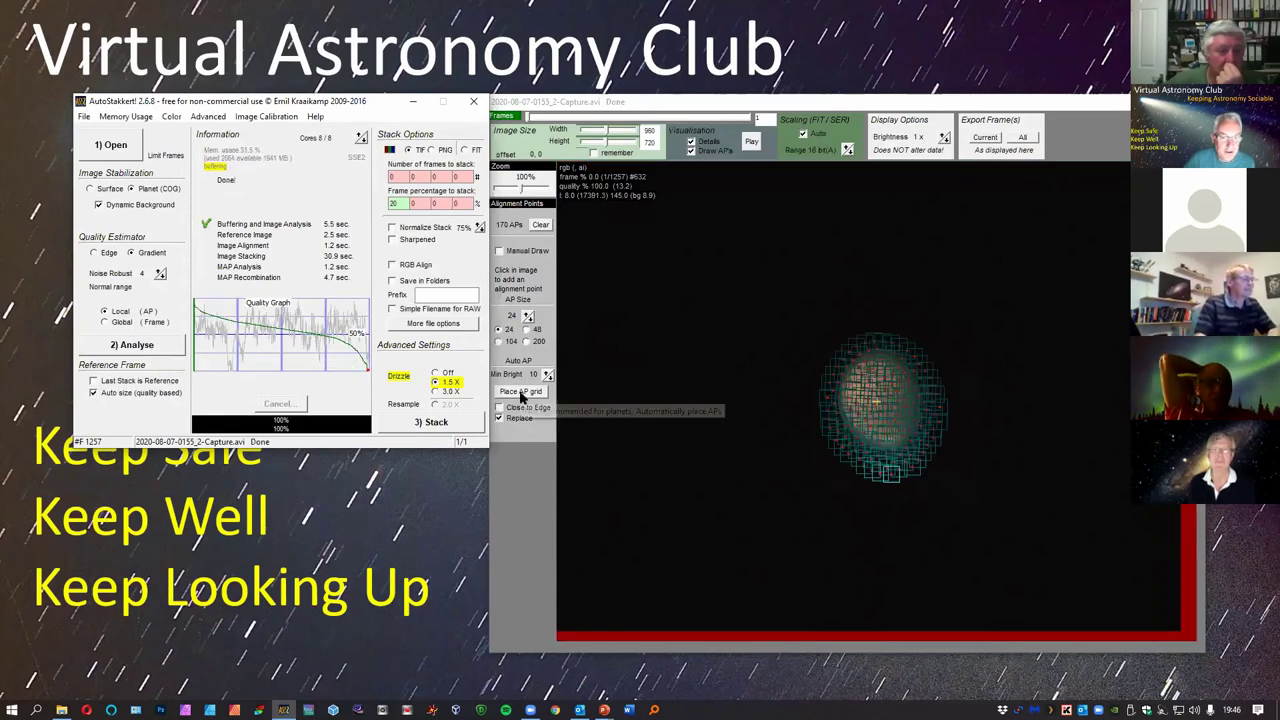
click(520, 394)
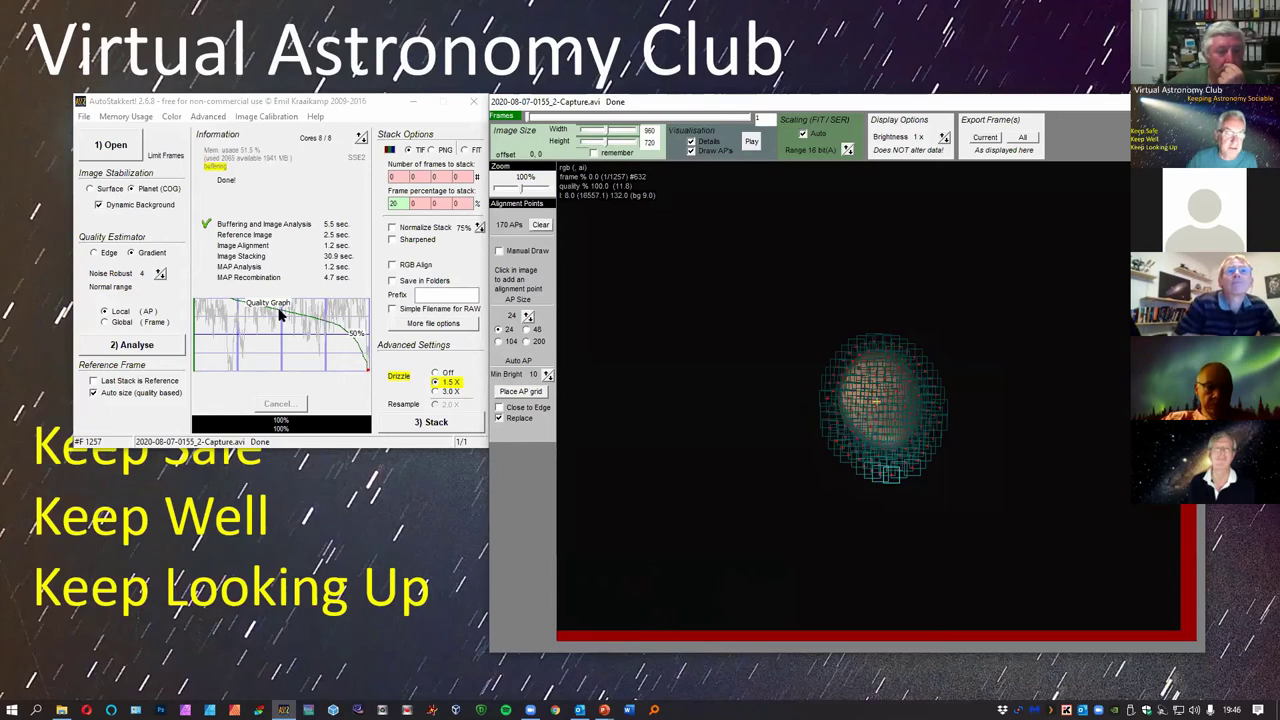
Add a second stack percentage of 10 beside the 20 percent one and stack the recording.
click(419, 203)
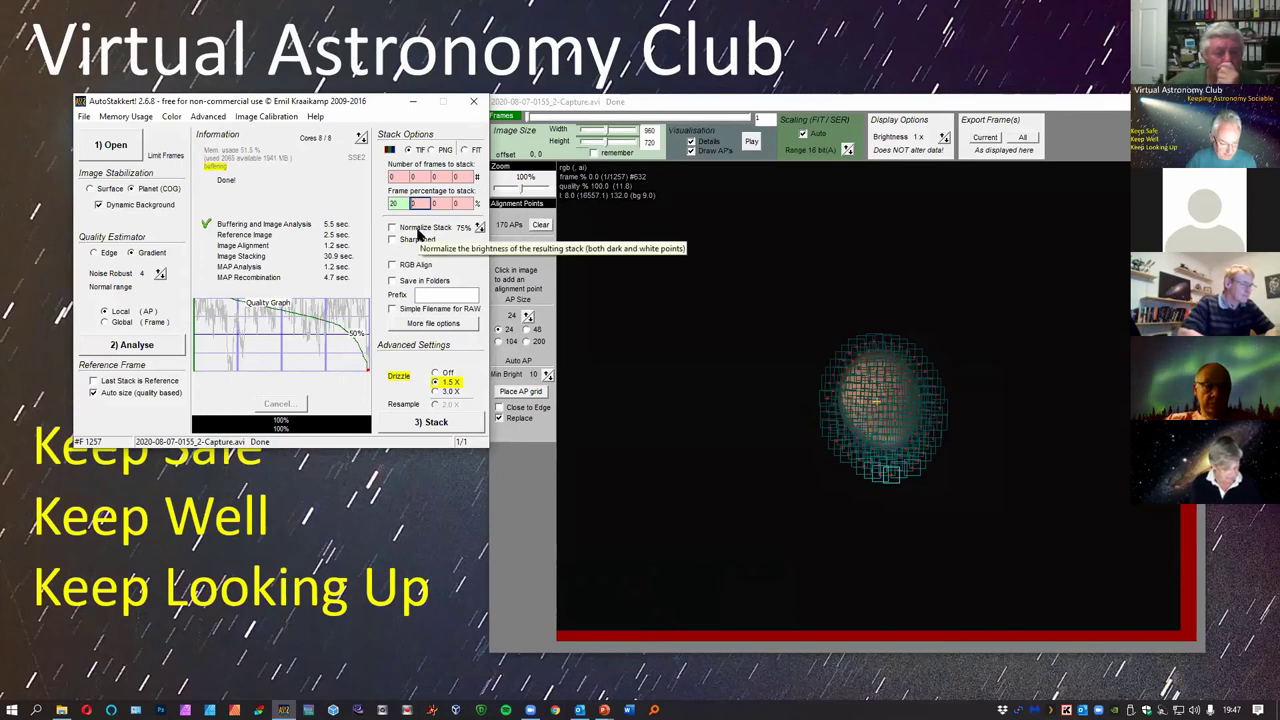
text(10)
key(Tab)
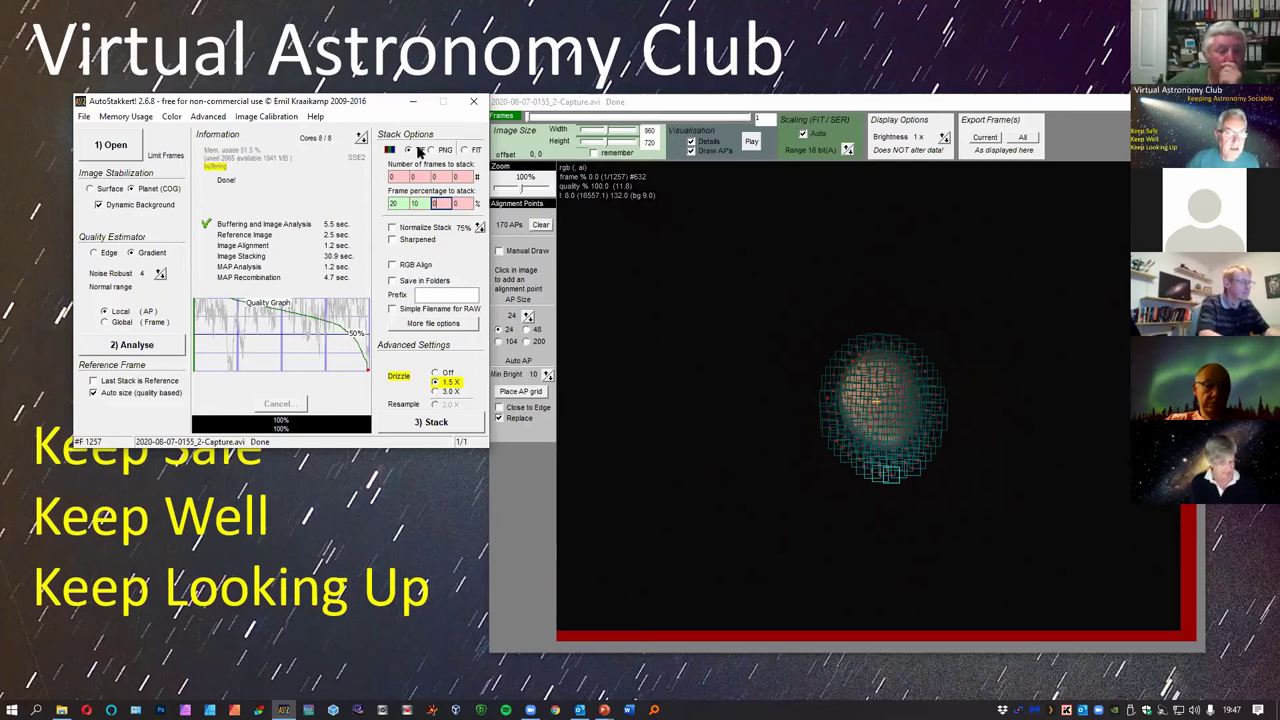
click(432, 422)
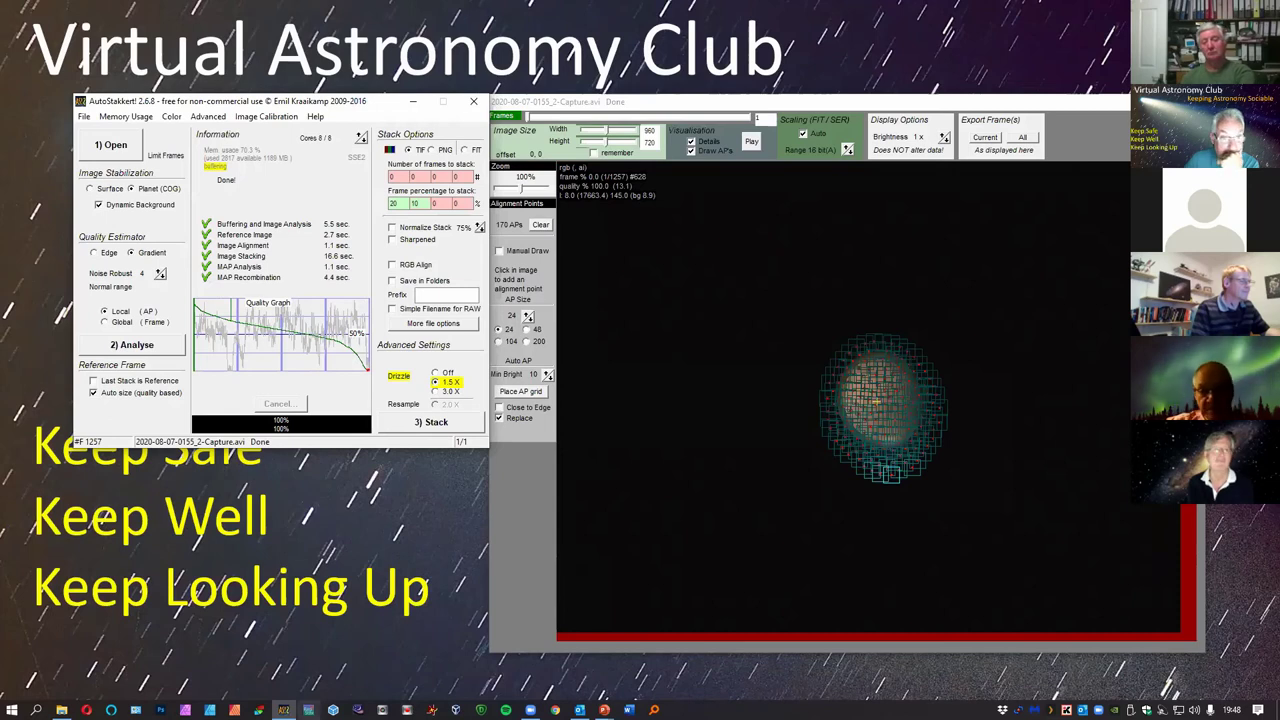
click(308, 710)
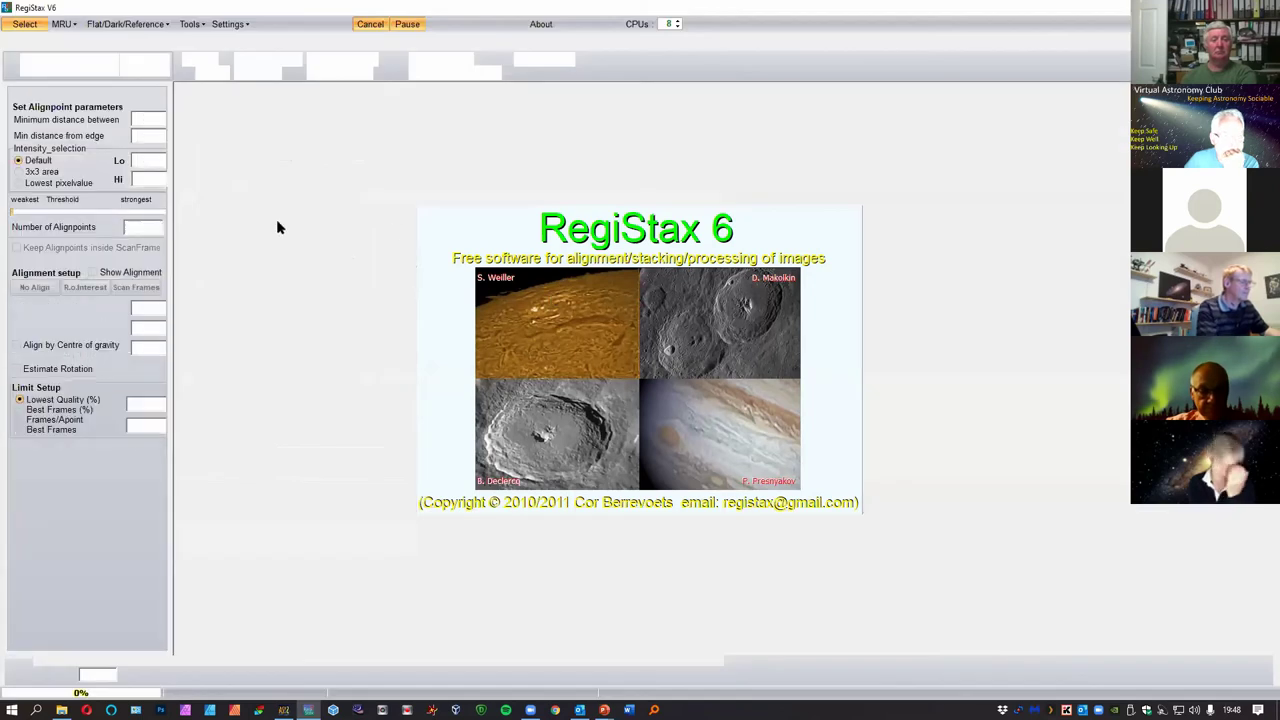
click(25, 24)
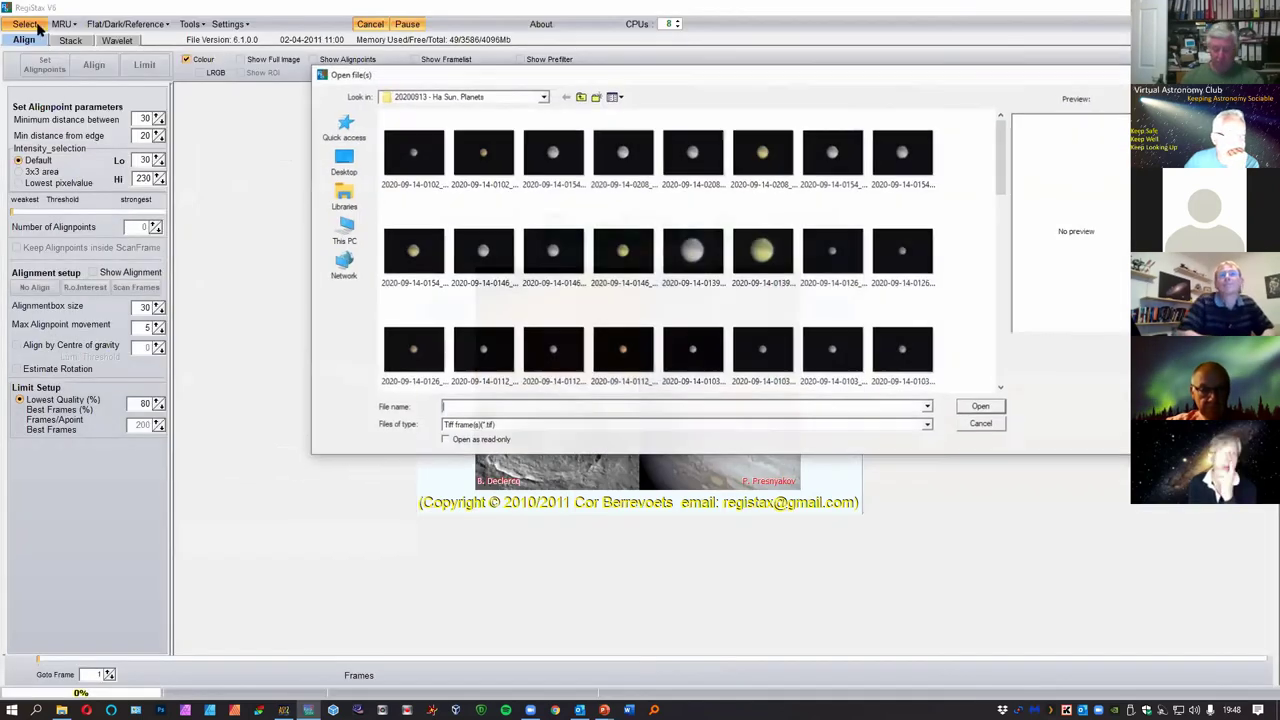
click(343, 162)
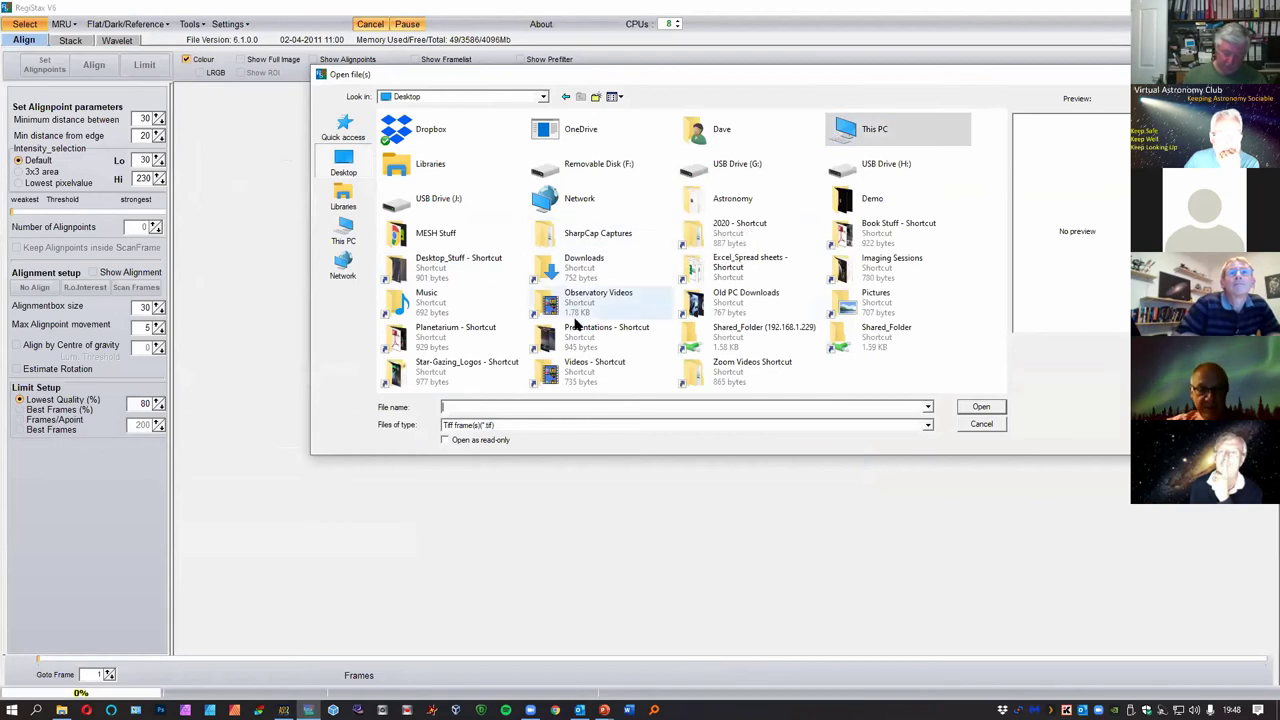
double_click(845, 198)
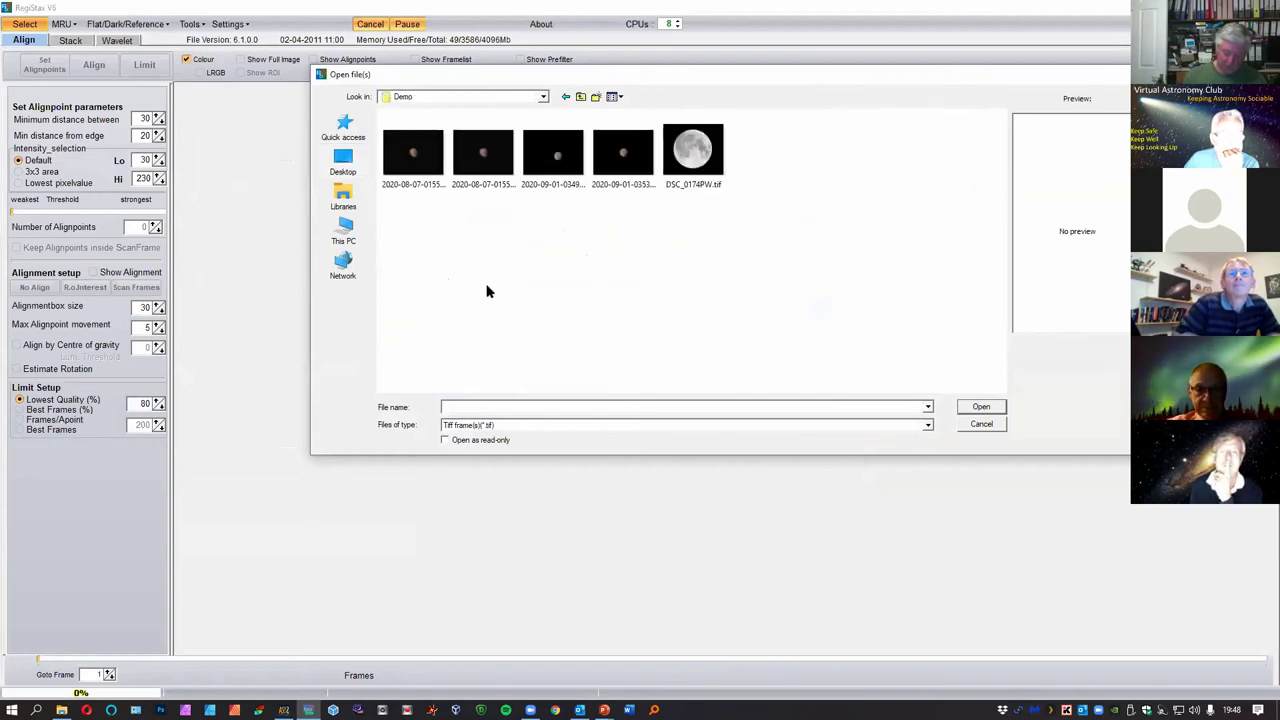
click(421, 176)
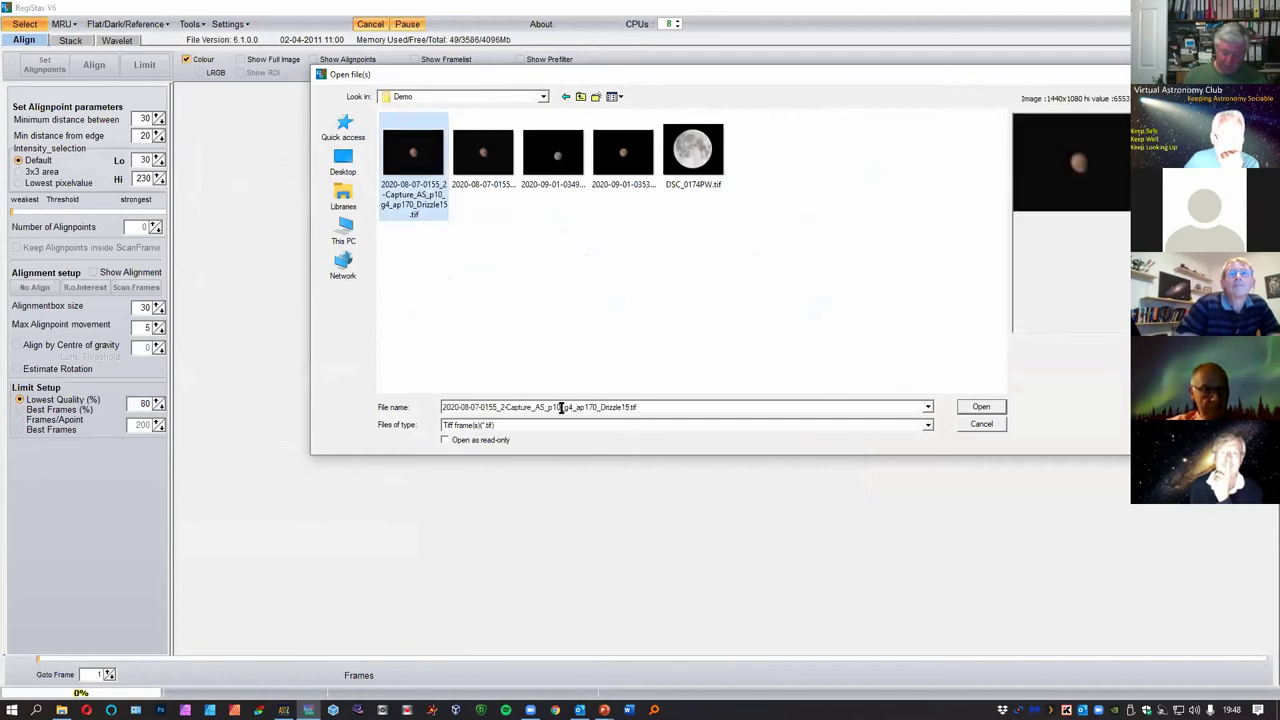
click(507, 192)
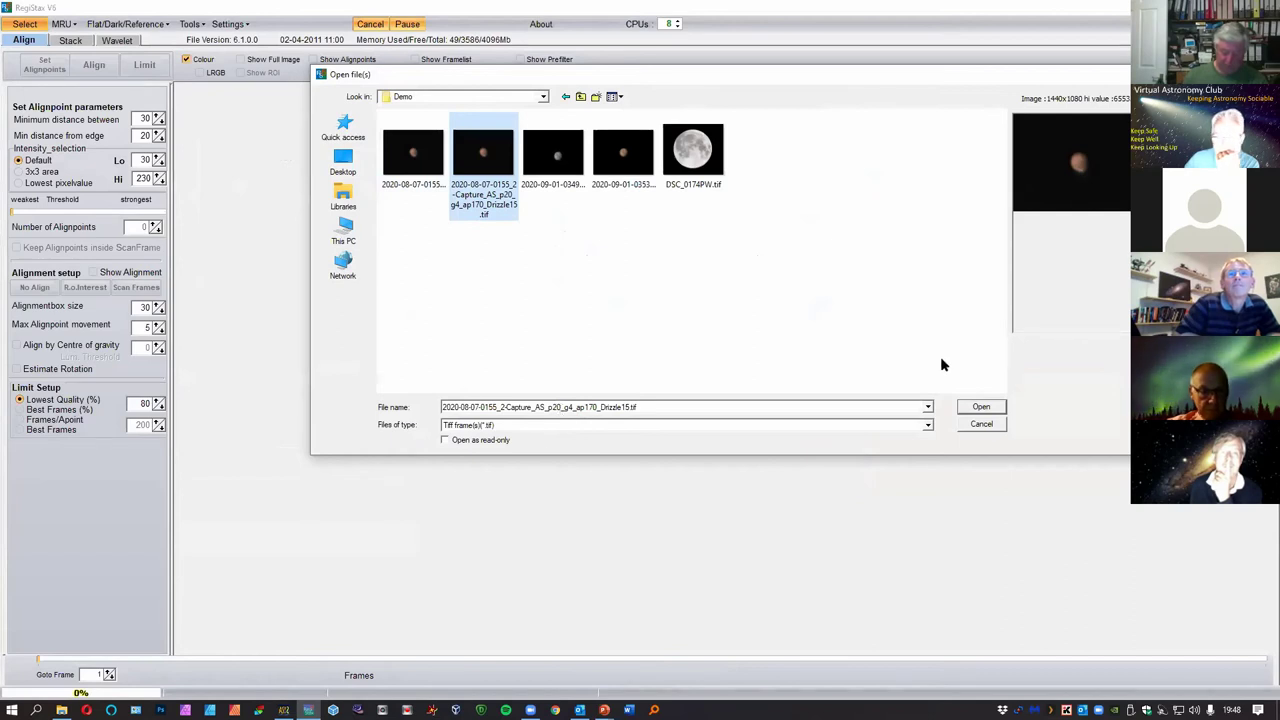
click(980, 407)
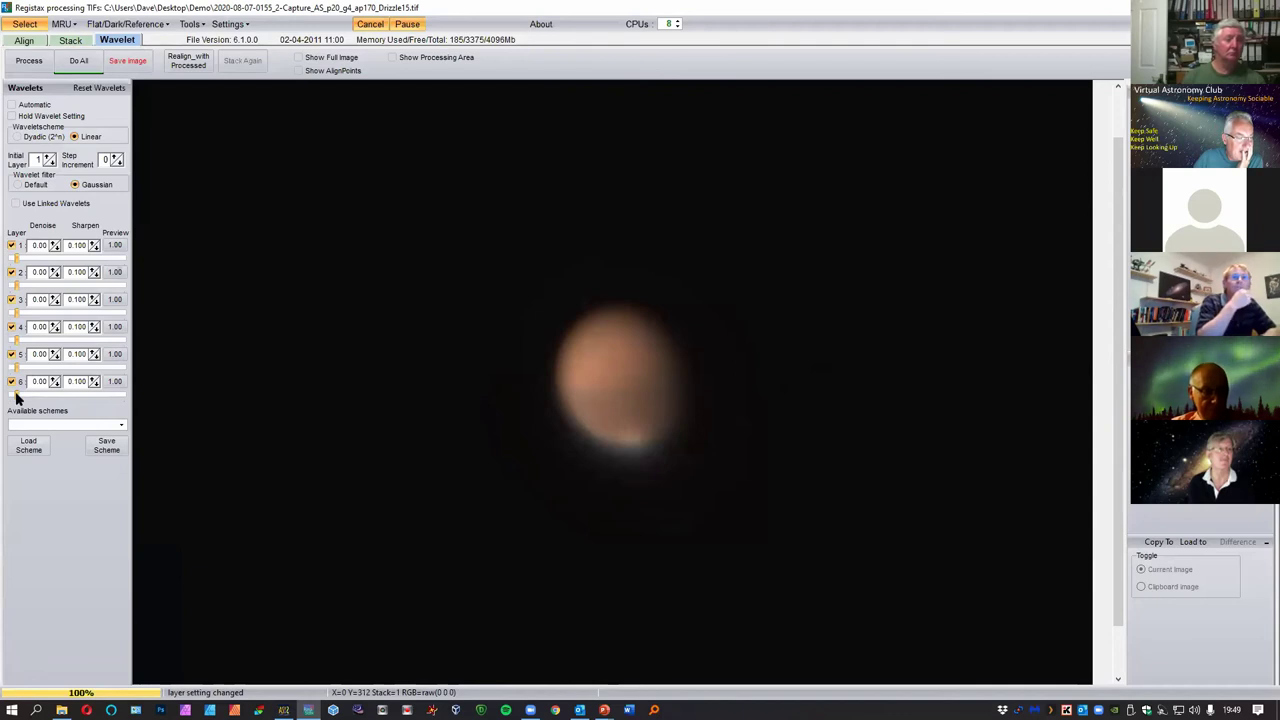
Raise wavelet layer 6 to about 54.6, layer 5 to about 35.5 and layer 4 to about 18.9.
drag(16, 397, 75, 395)
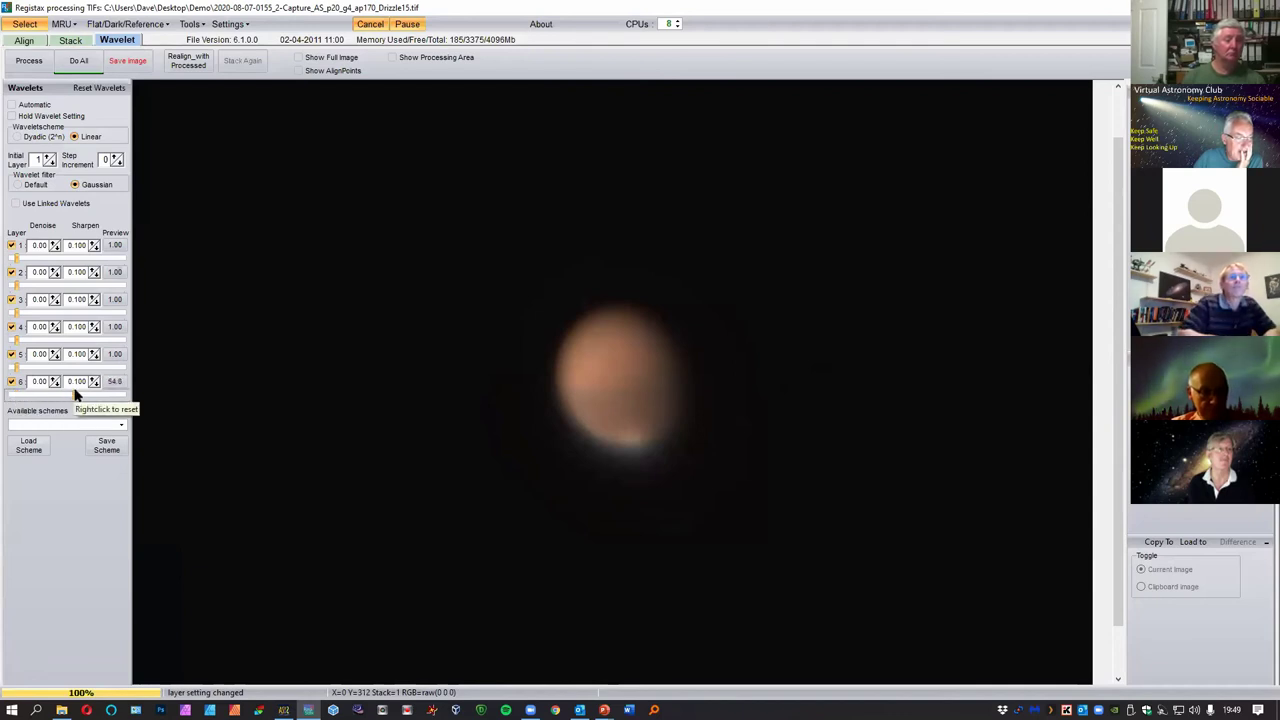
drag(16, 367, 55, 370)
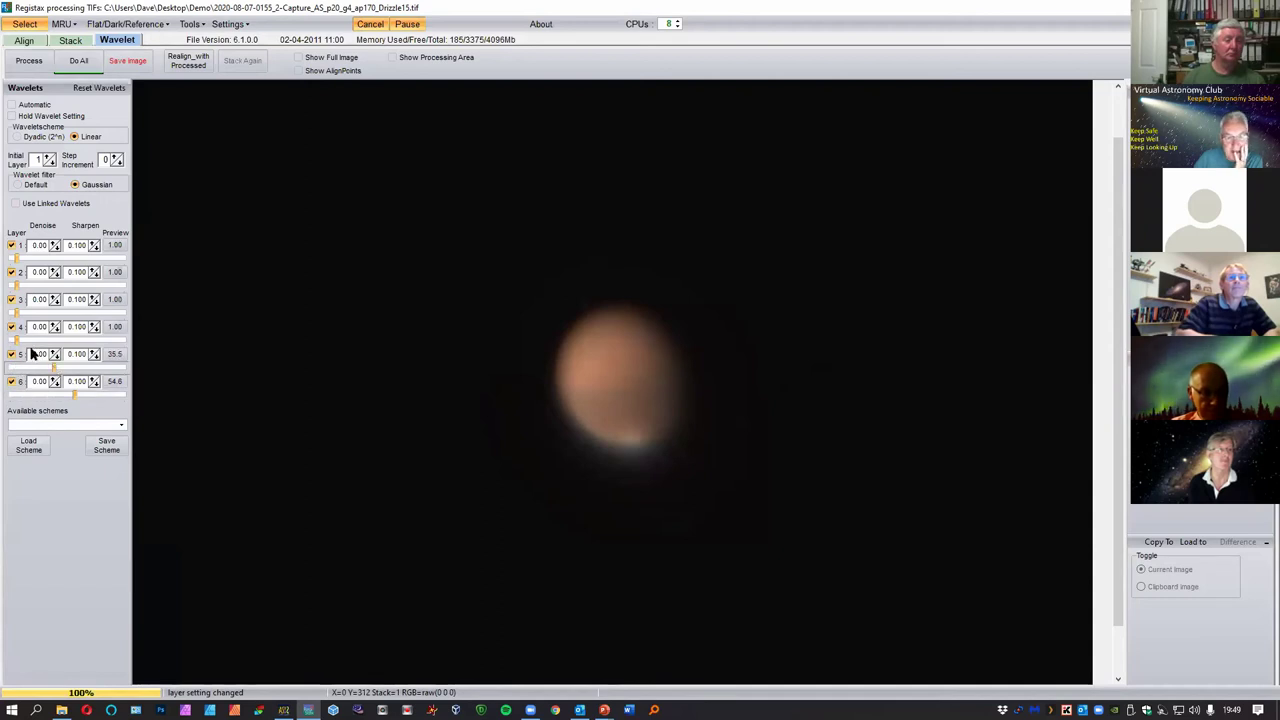
drag(16, 341, 36, 341)
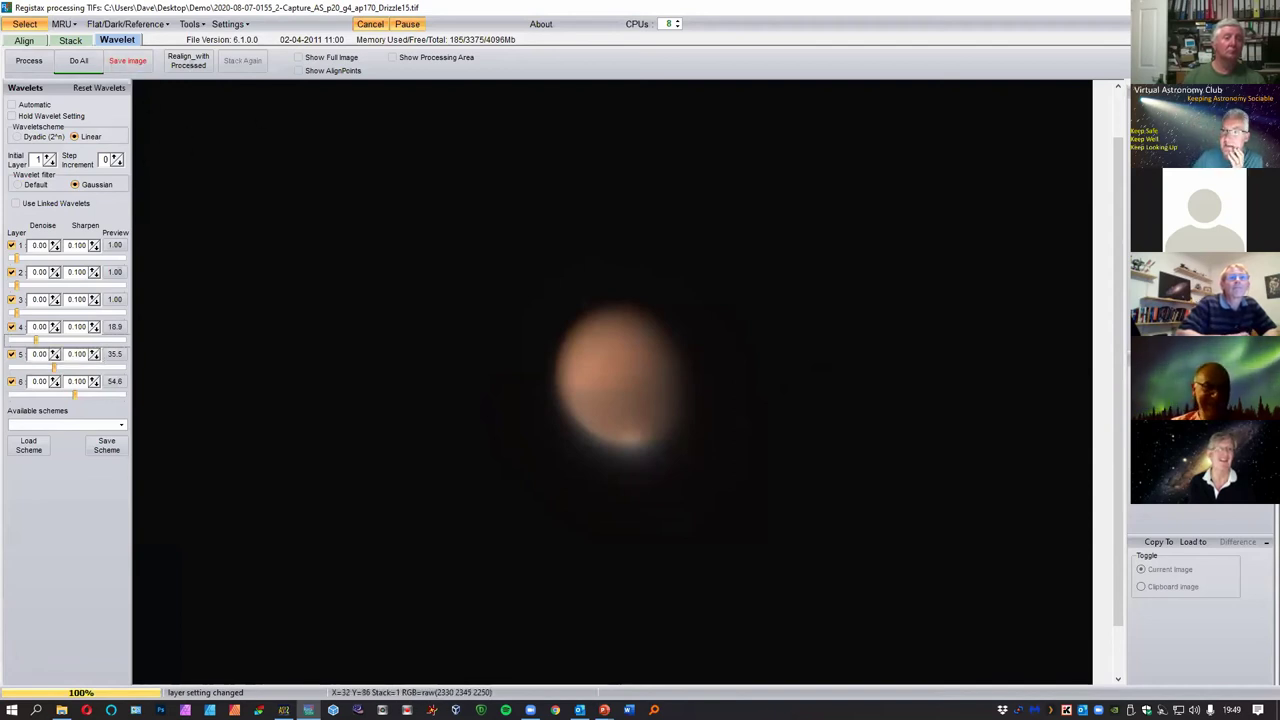
click(308, 710)
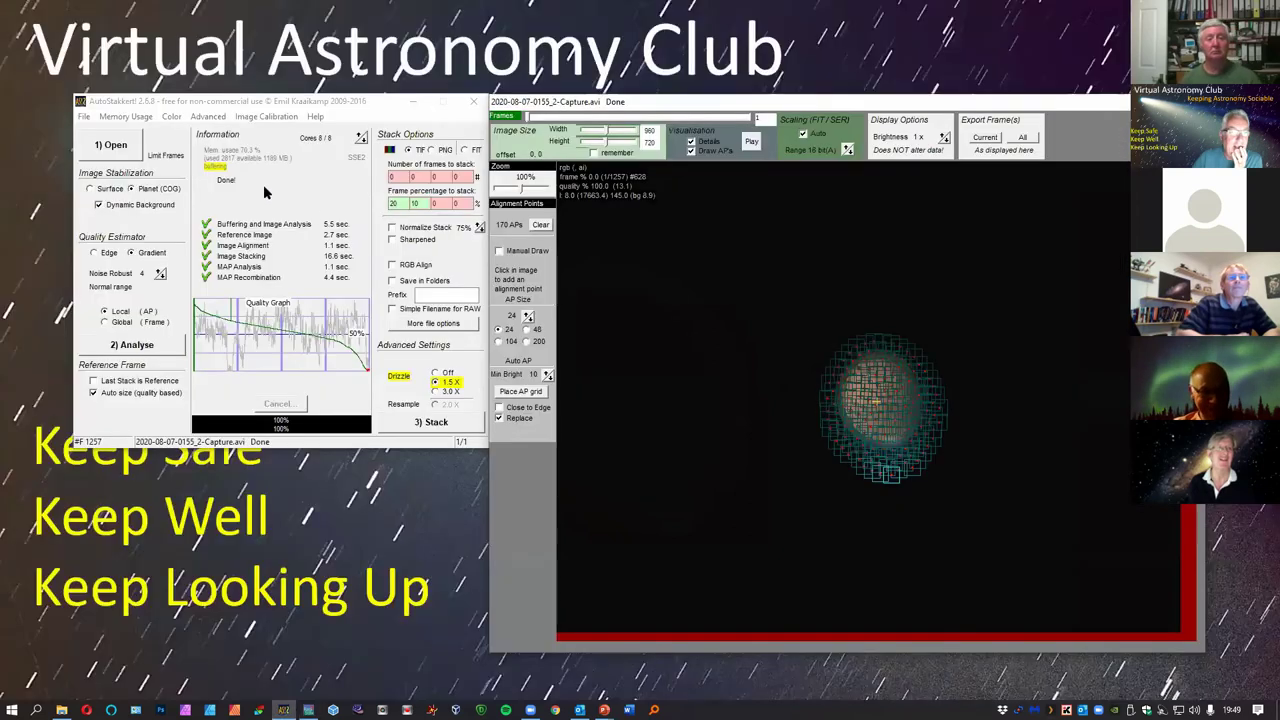
click(111, 145)
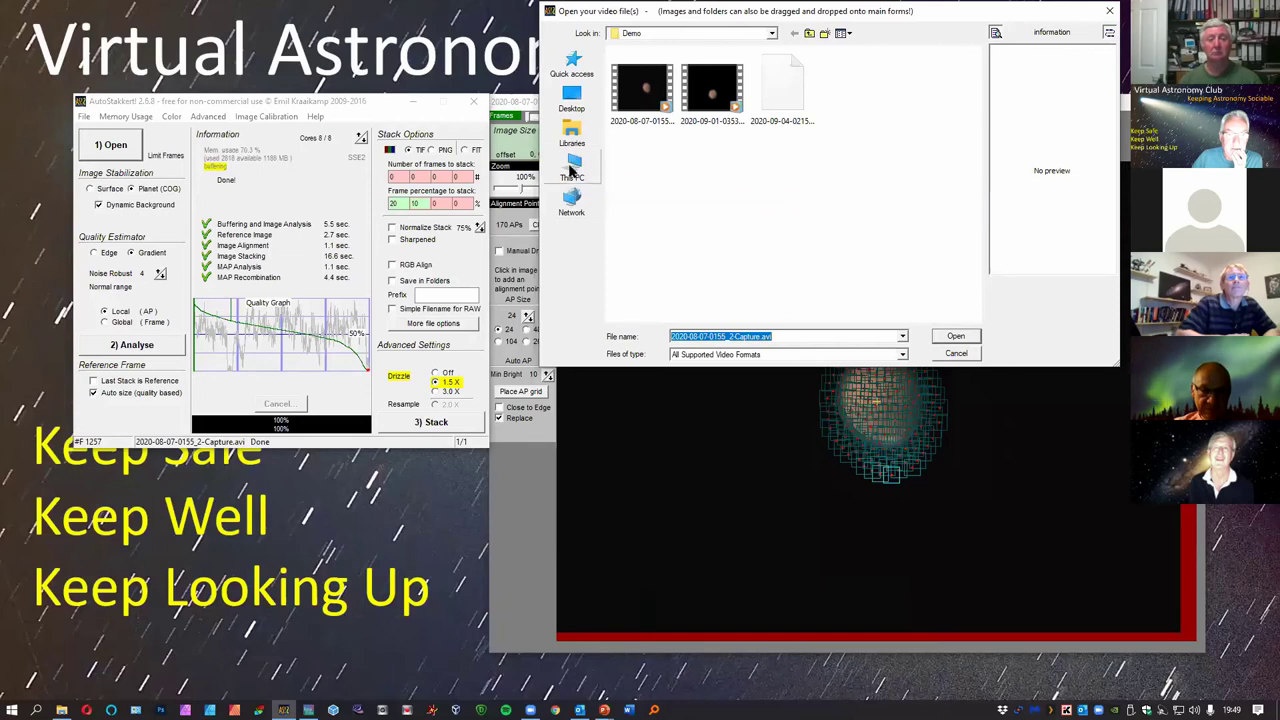
click(573, 172)
double_click(697, 268)
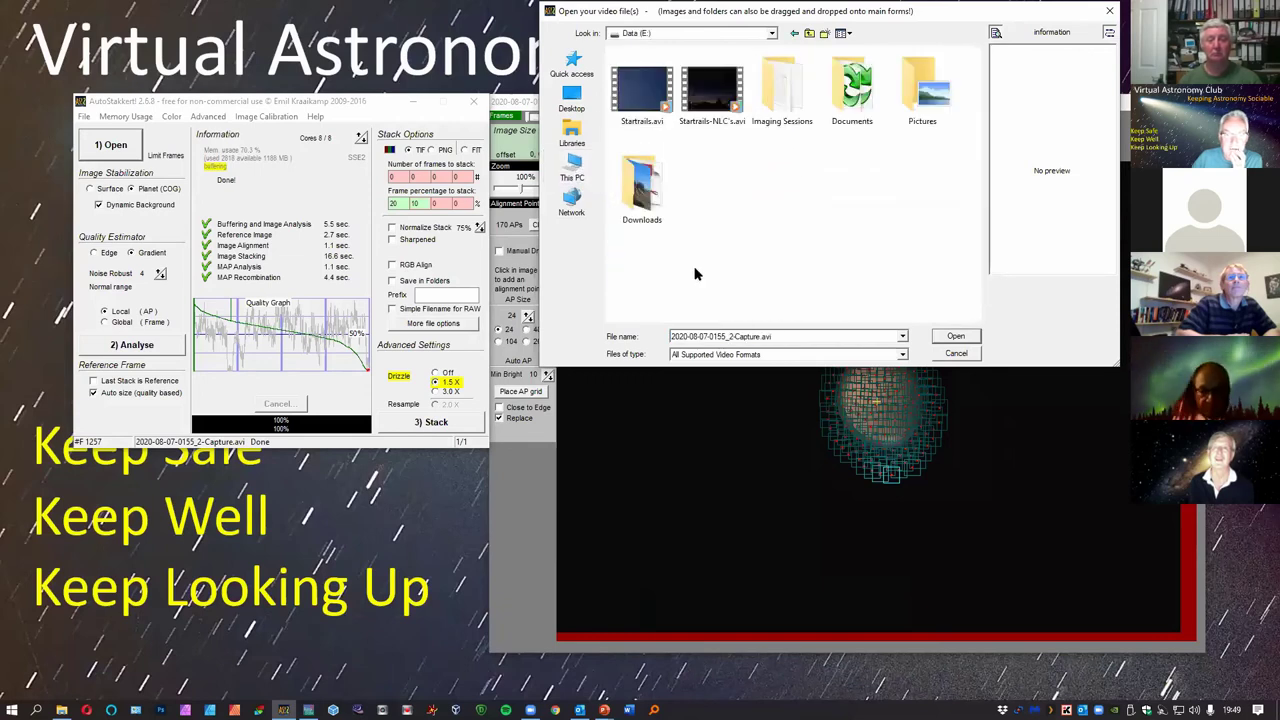
double_click(782, 90)
scroll(747, 225, down, 1)
scroll(747, 225, up, 1)
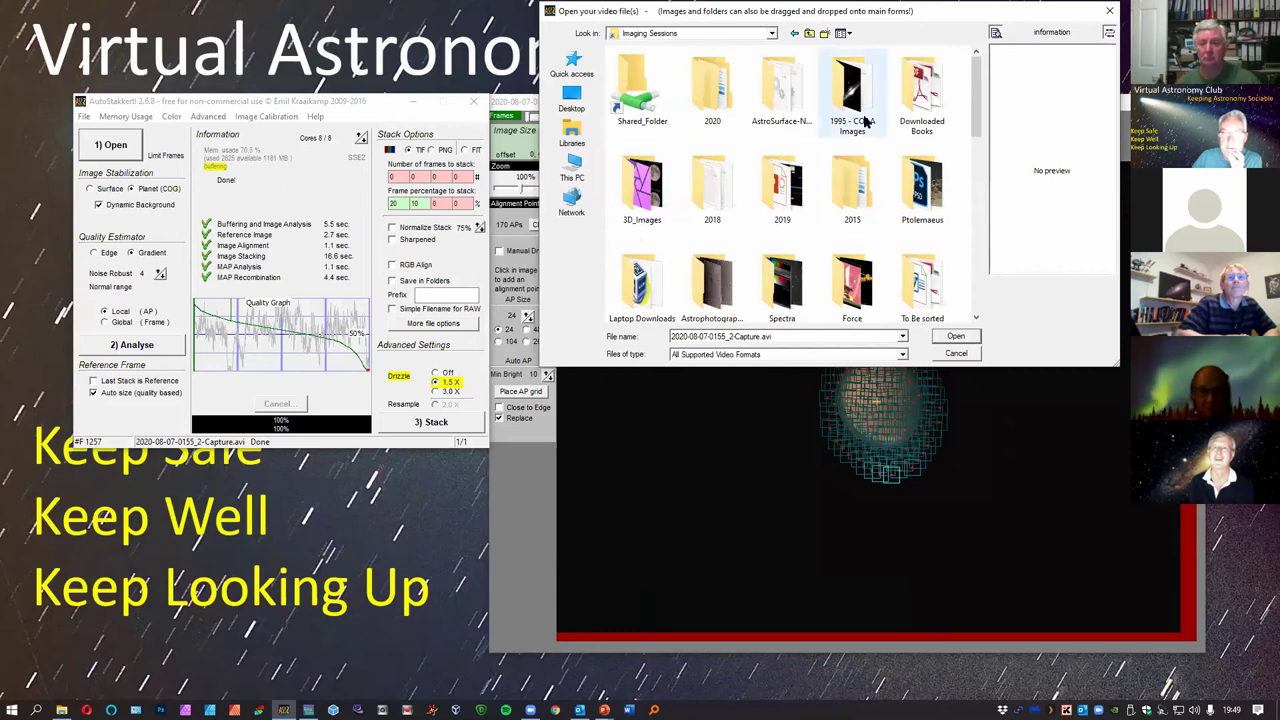
double_click(712, 88)
scroll(750, 168, down, 3)
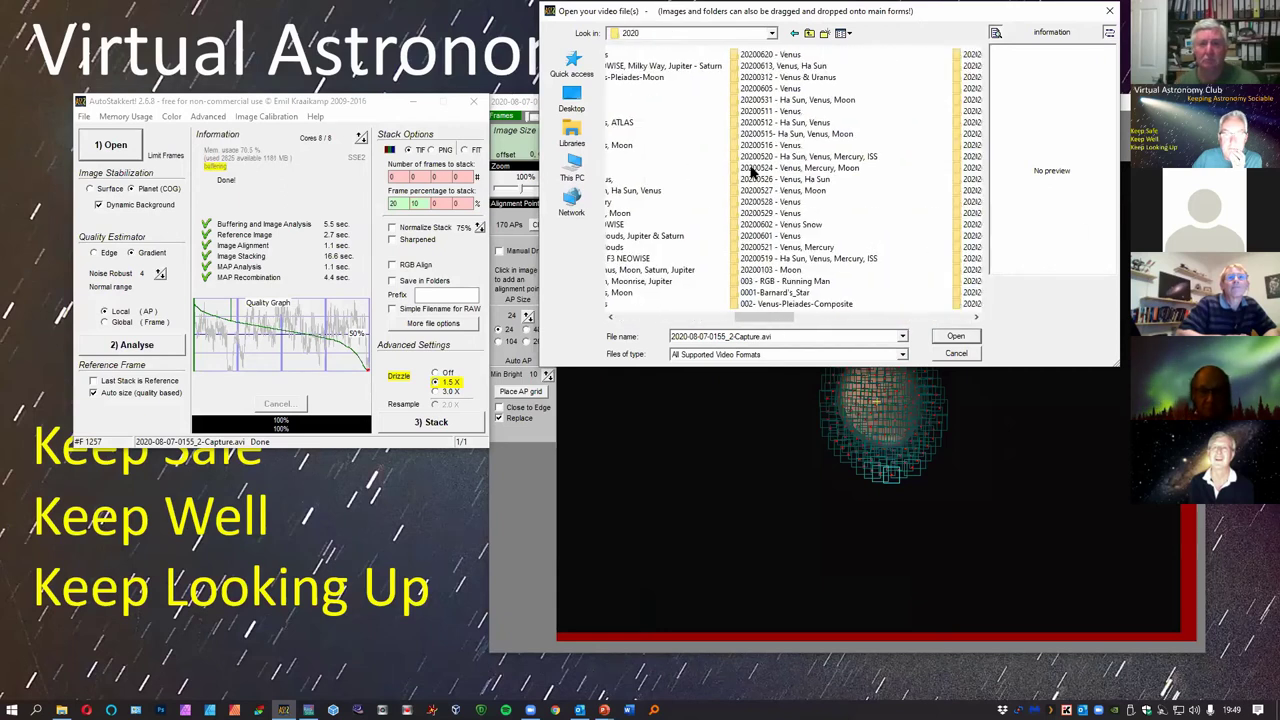
double_click(695, 70)
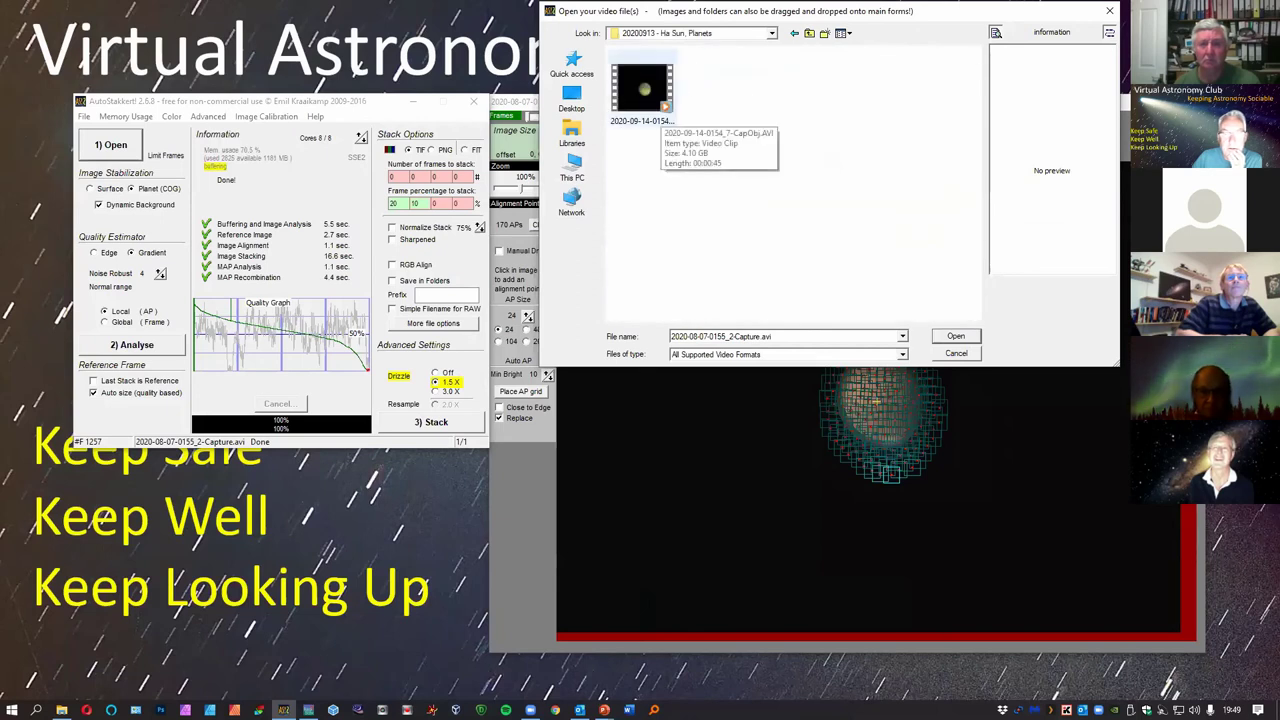
double_click(645, 95)
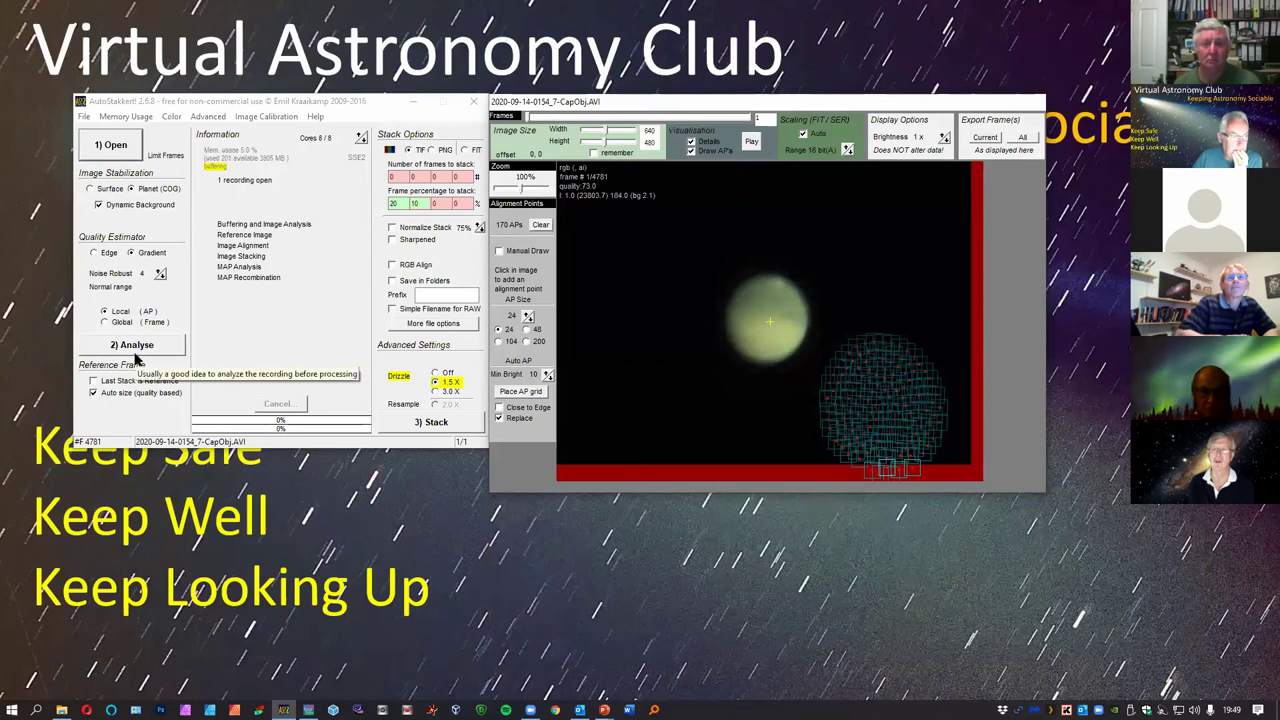
Analyse the new recording, check a frame near the low-quality end, and place an AP grid of size 48.
click(142, 348)
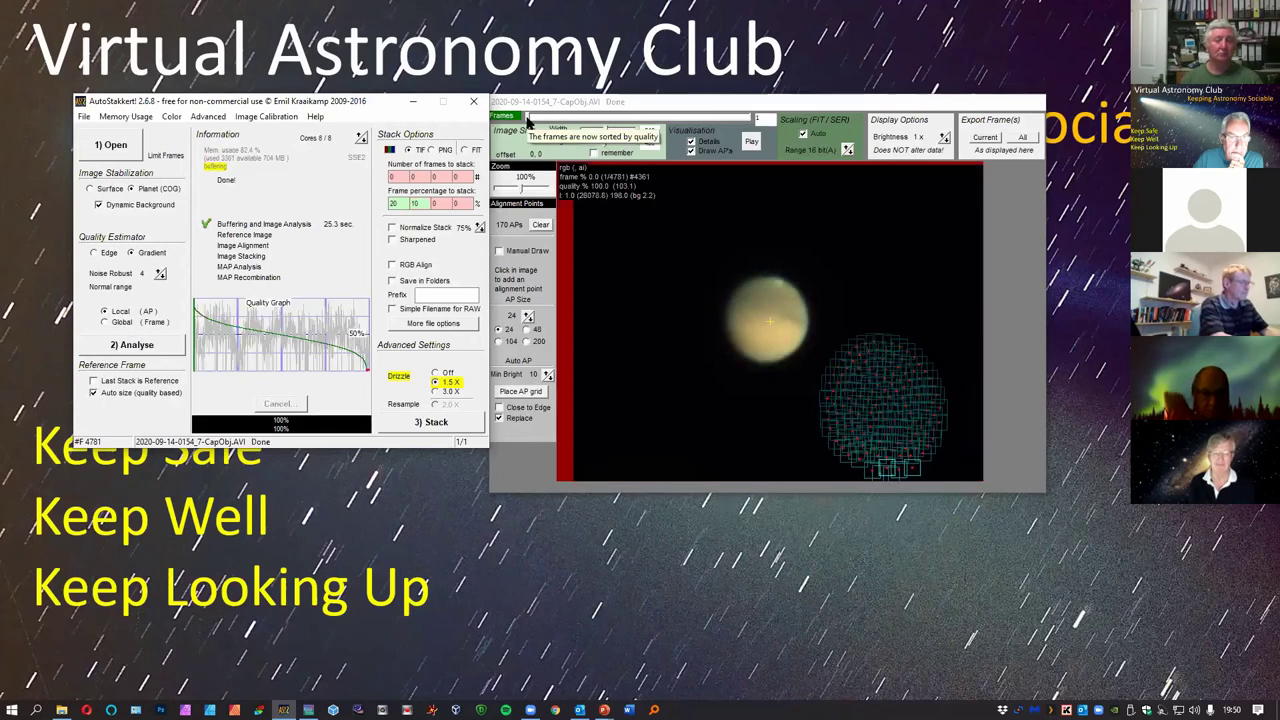
drag(573, 122, 740, 119)
click(531, 329)
click(519, 391)
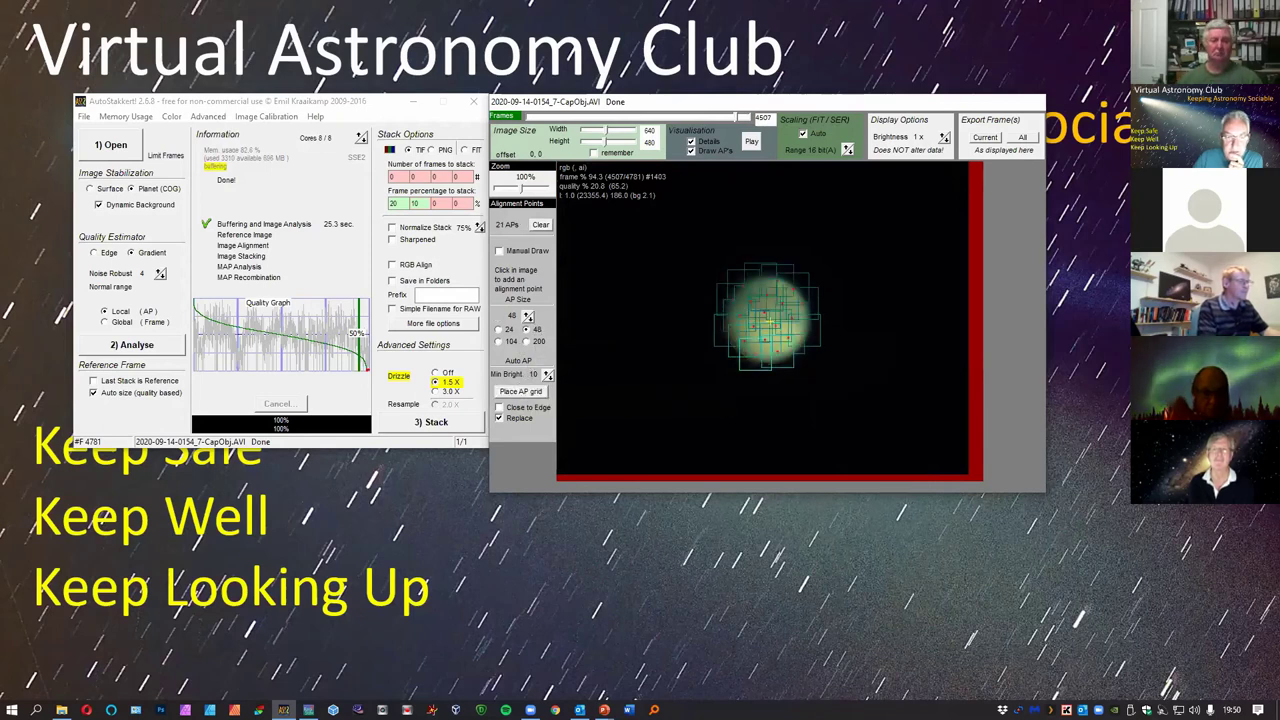
Replace the alignment points with an AP grid of size 24 and stack the recording.
click(498, 329)
click(517, 392)
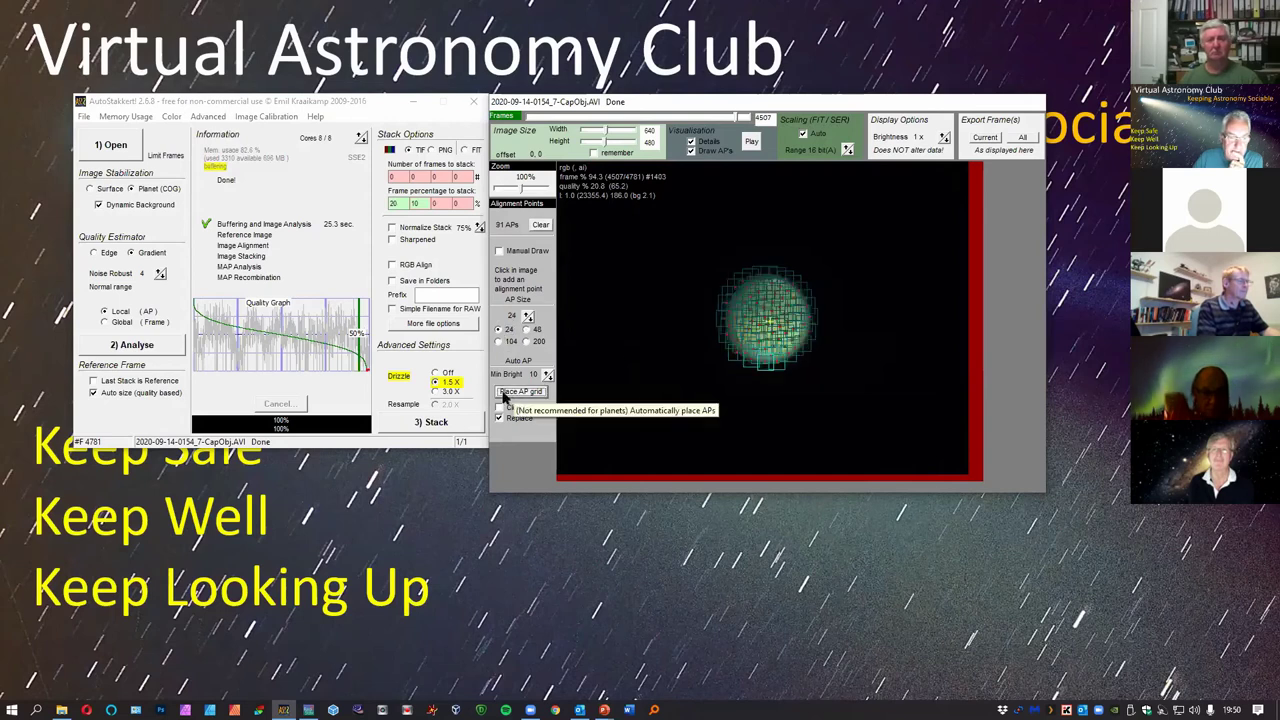
click(421, 423)
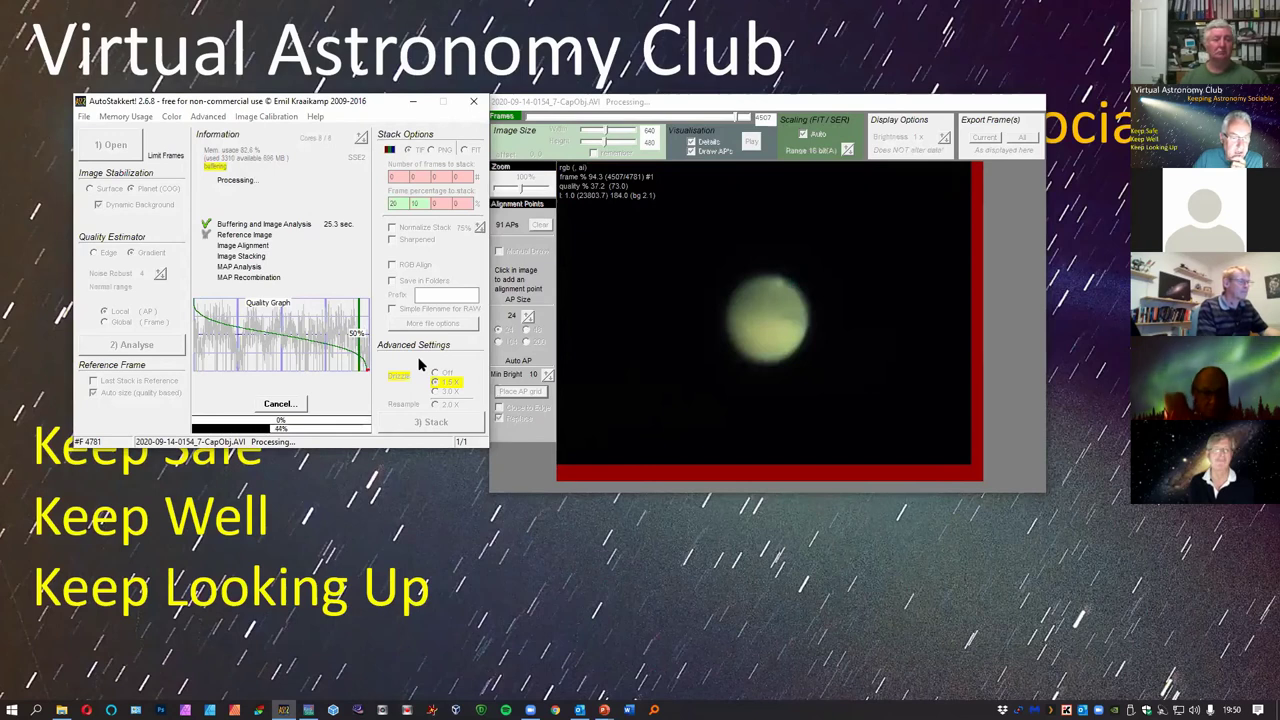
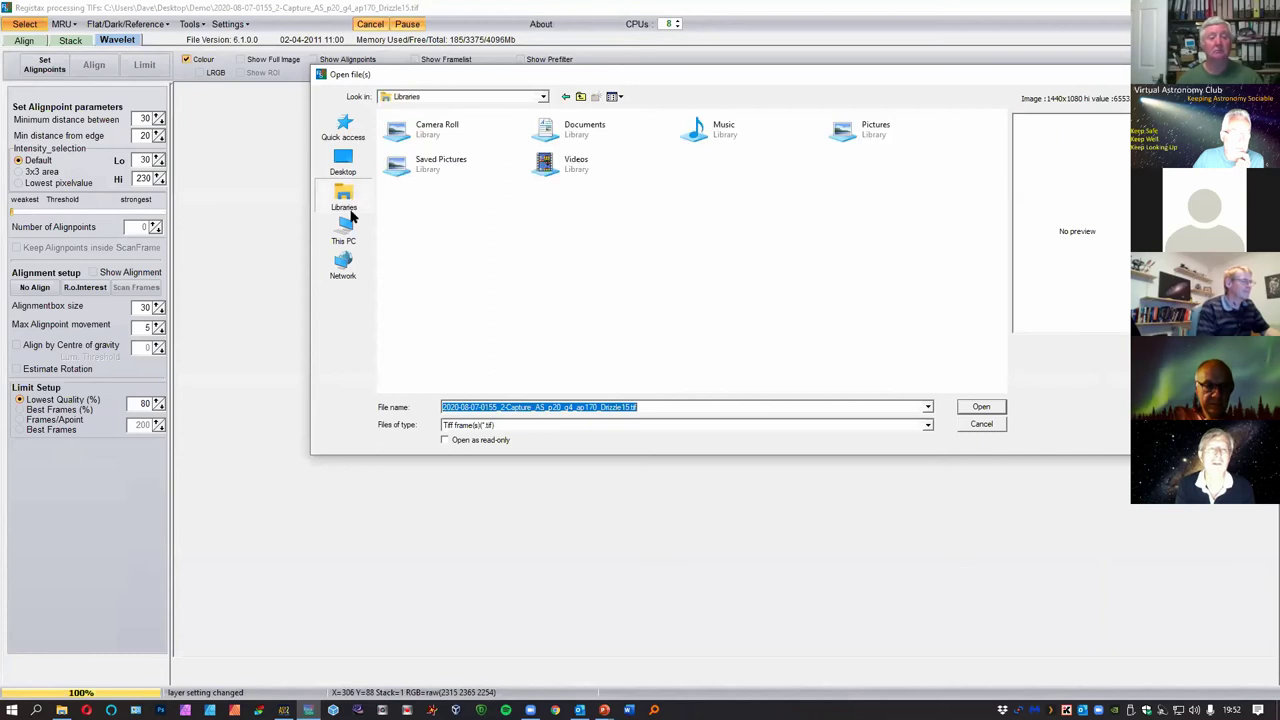
click(343, 232)
double_click(710, 232)
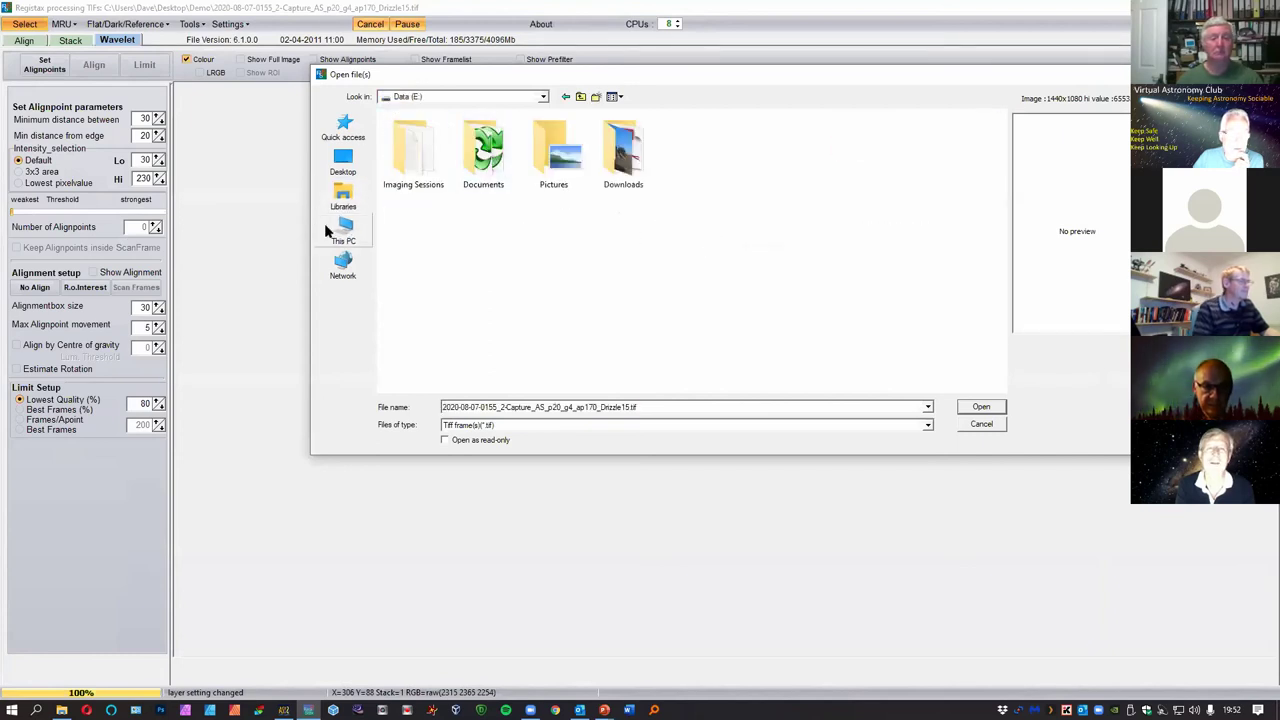
double_click(427, 150)
double_click(553, 150)
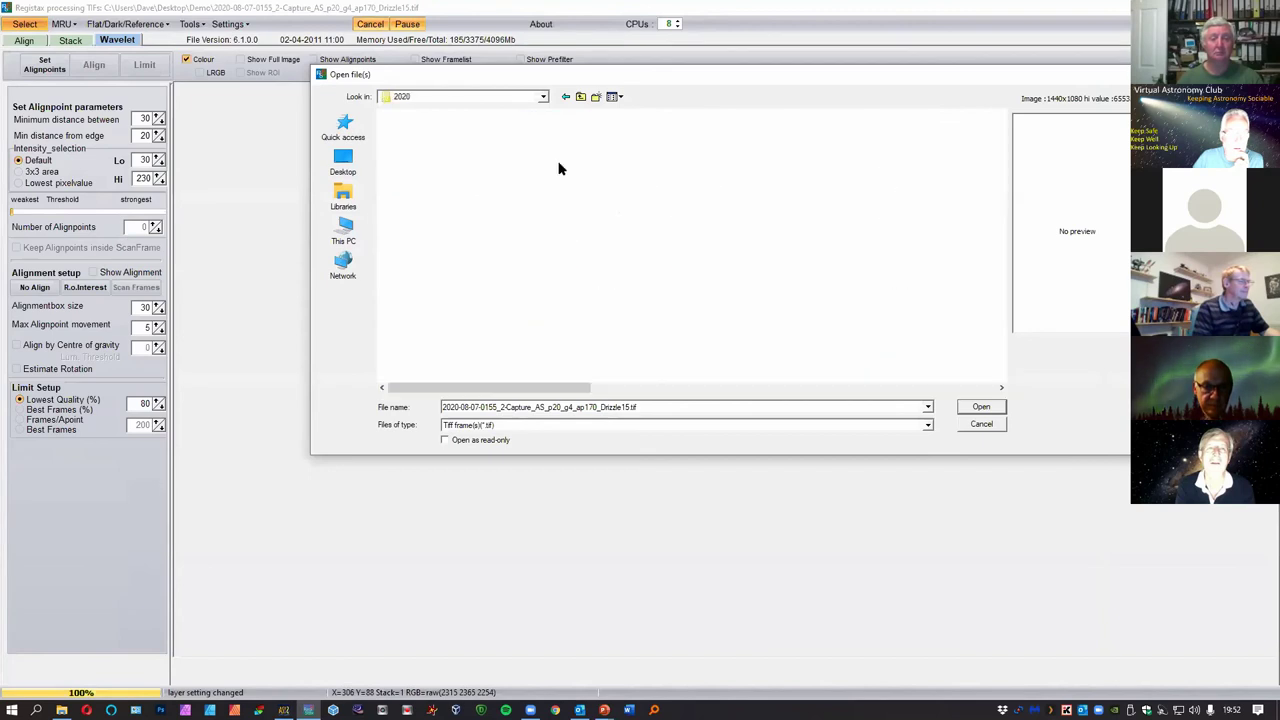
double_click(477, 117)
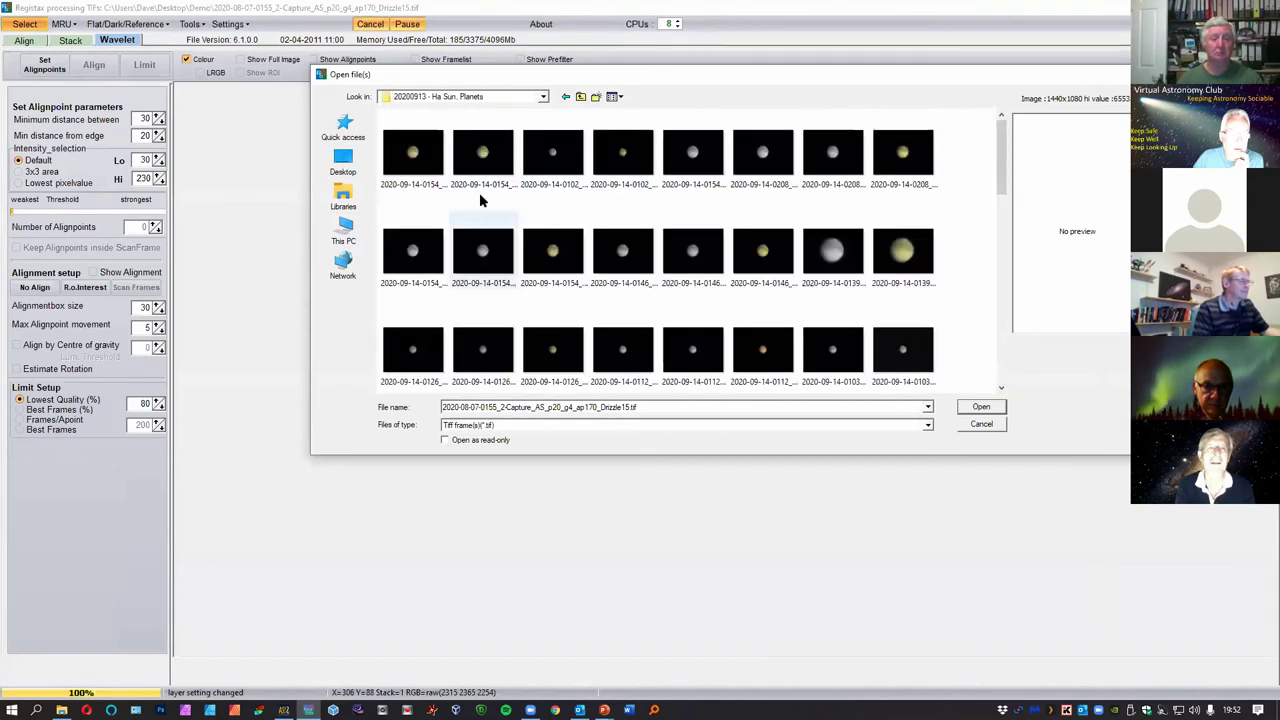
click(425, 176)
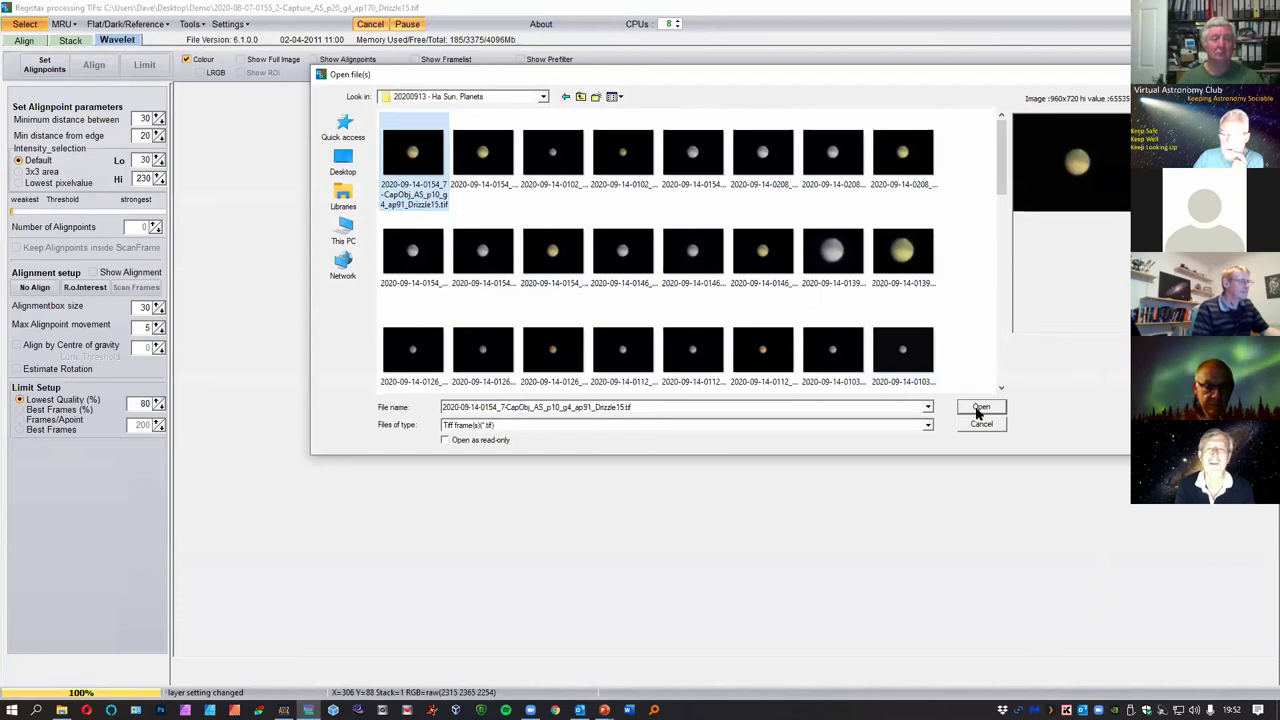
click(483, 160)
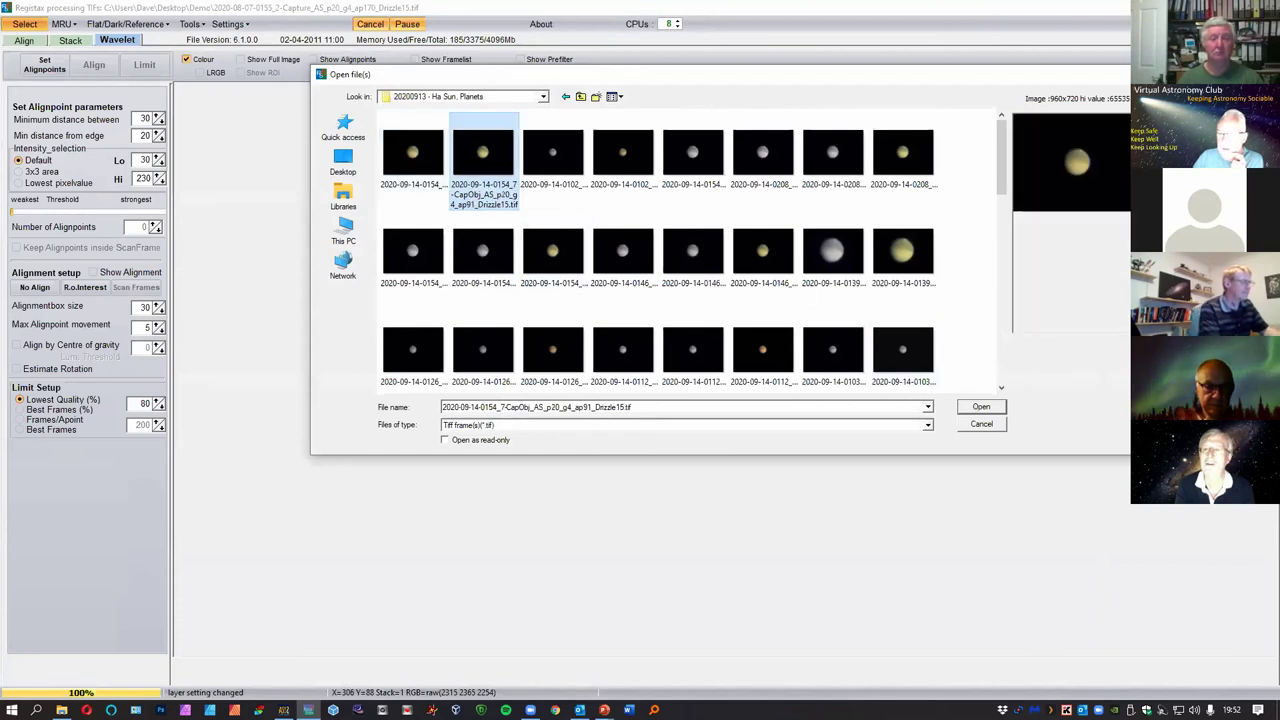
click(980, 408)
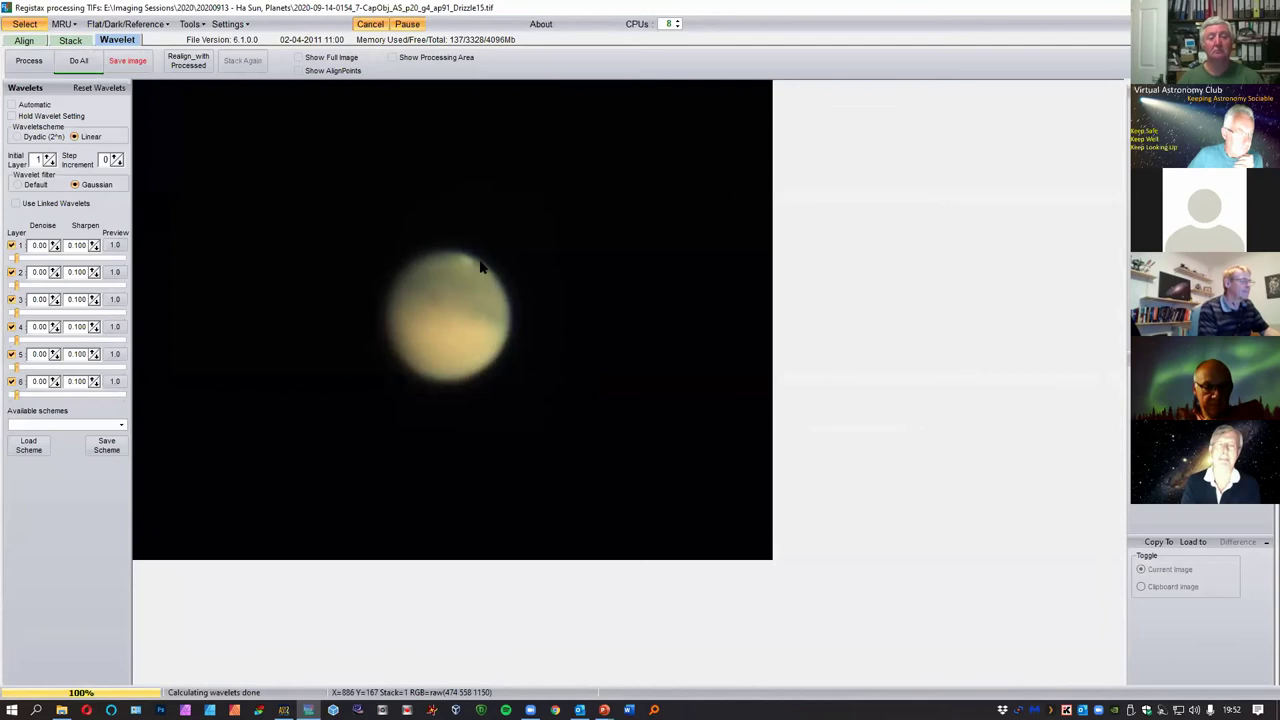
Try the Mar-Adjustment and Moon-Adjustment wavelet schemes on the planet image.
click(121, 427)
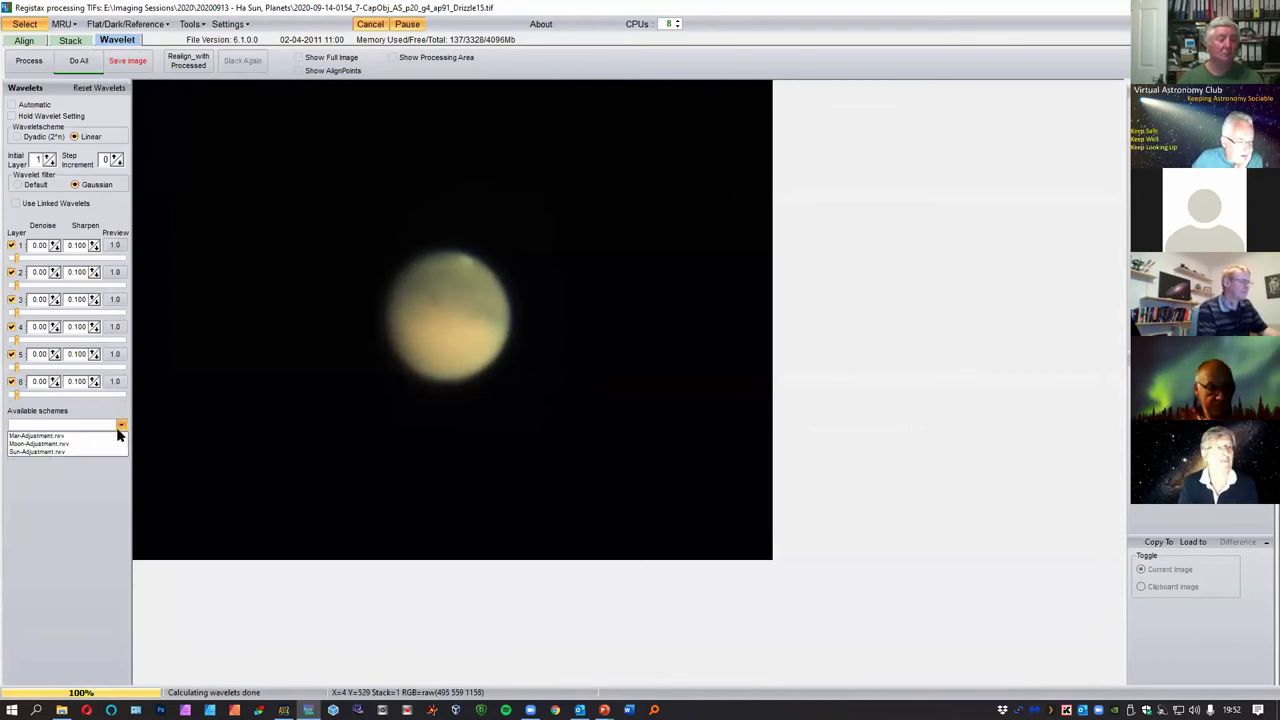
click(117, 436)
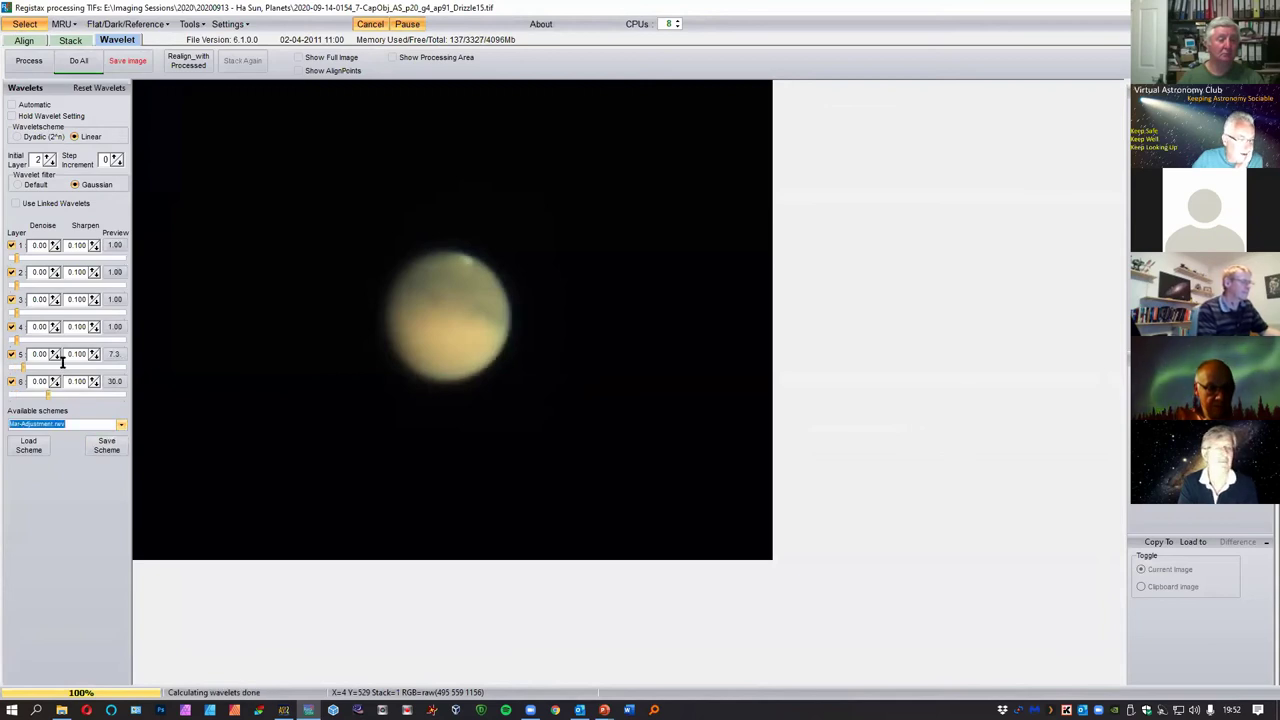
click(121, 427)
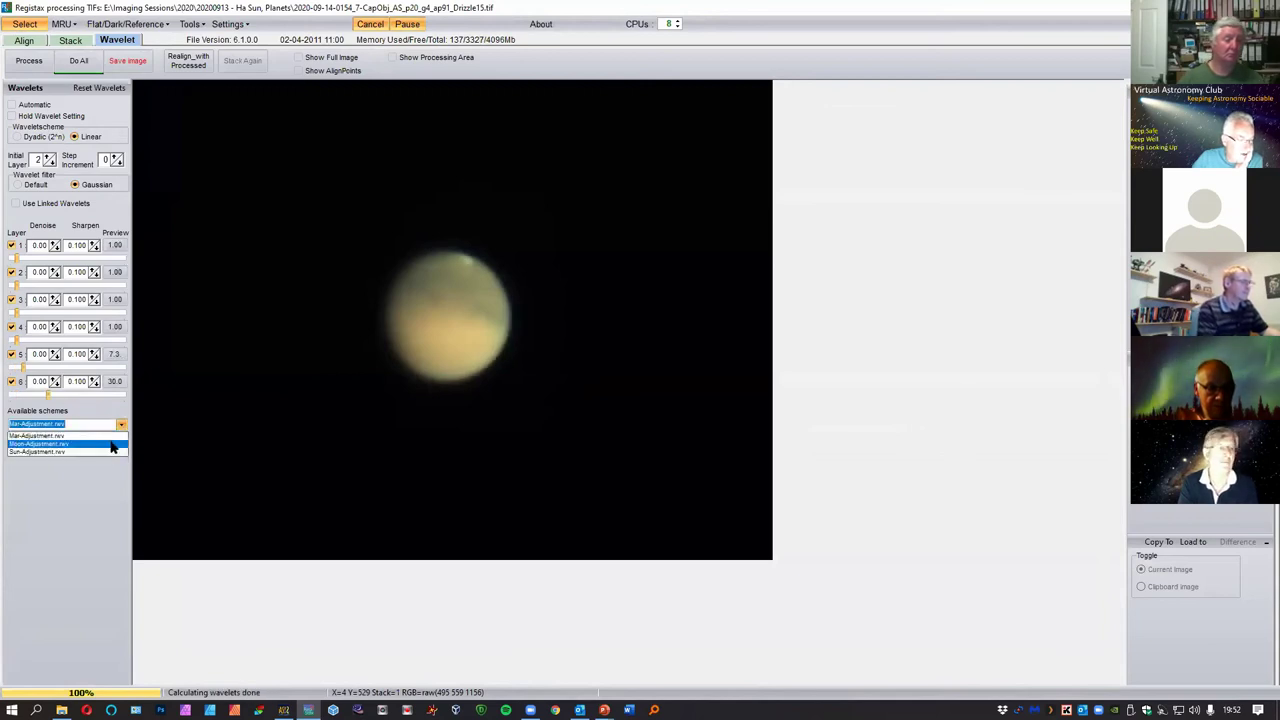
click(116, 437)
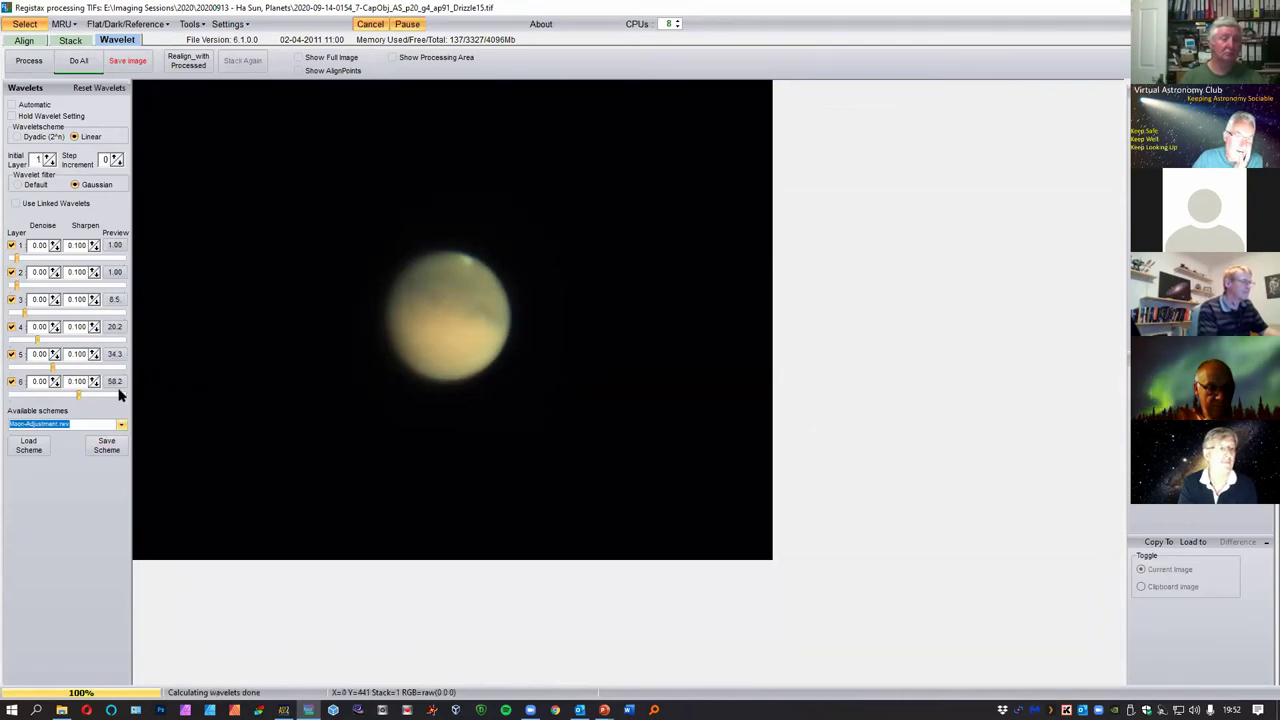
Load the Sun-Adjustment wavelet scheme and raise layers 2 to 6 to 4.8, 13.4, 26.3, 42.9 and 57.6.
click(121, 425)
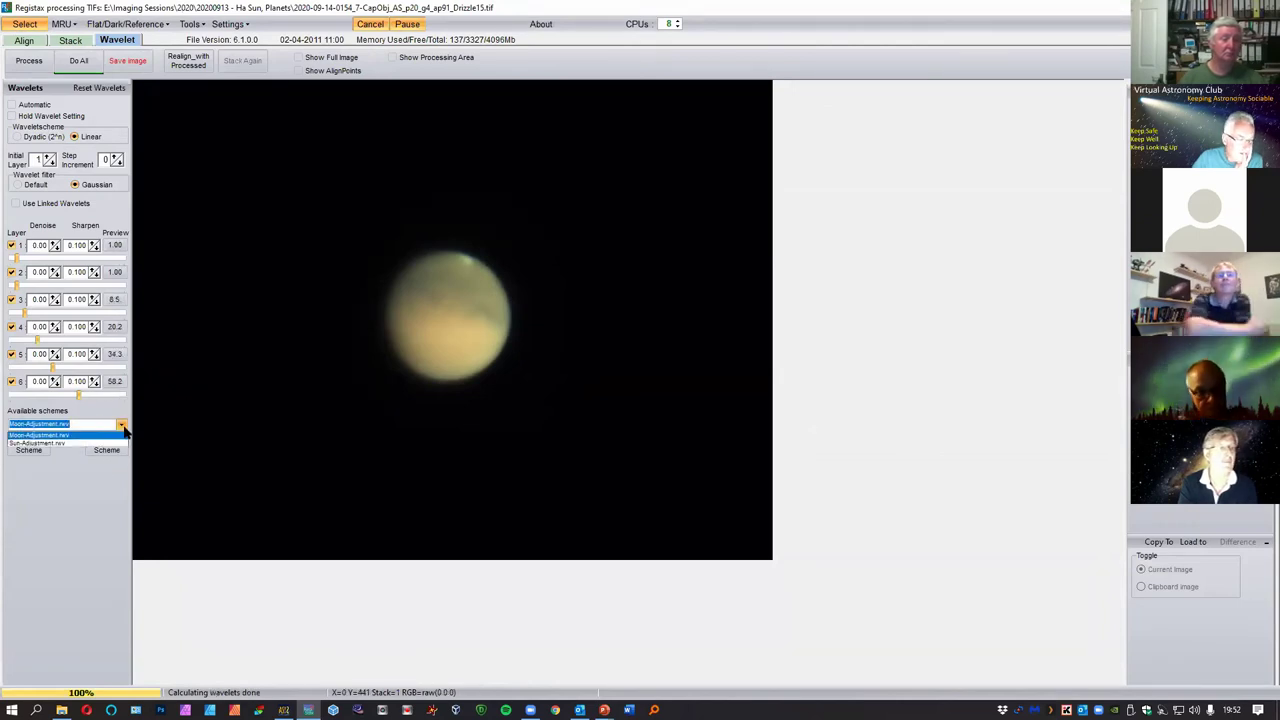
click(119, 450)
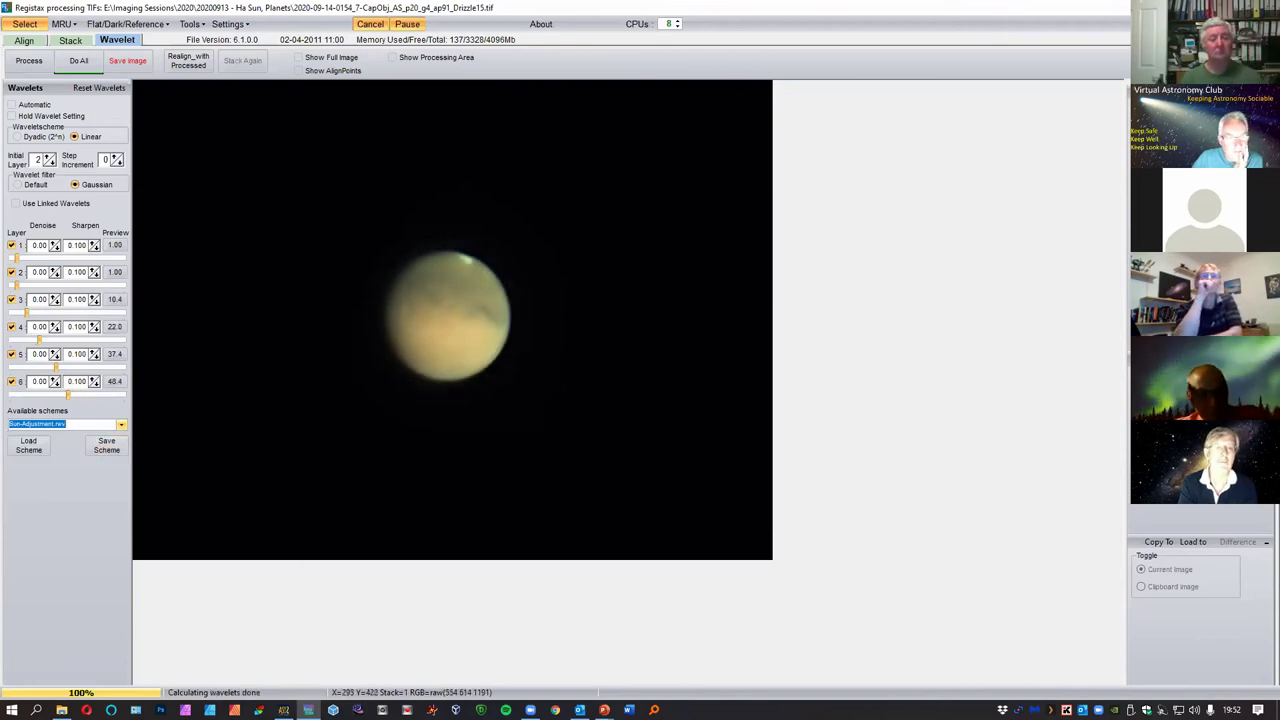
drag(68, 395, 73, 395)
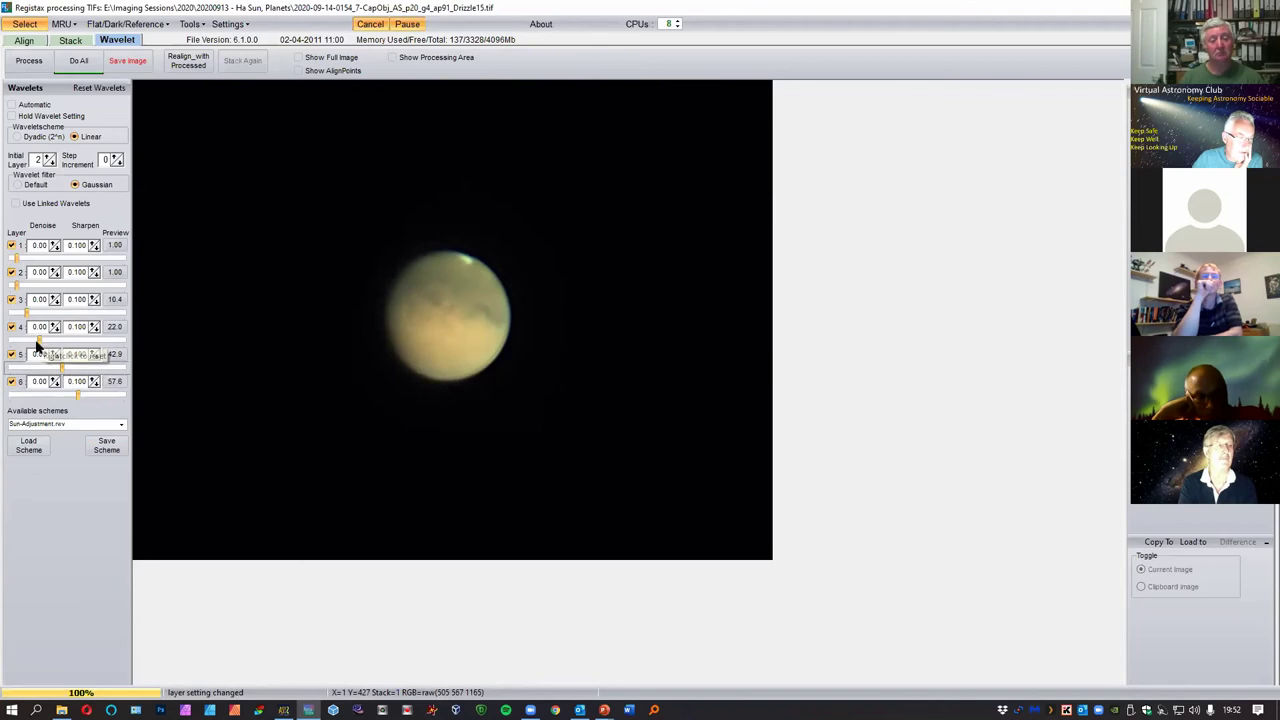
drag(39, 343, 29, 313)
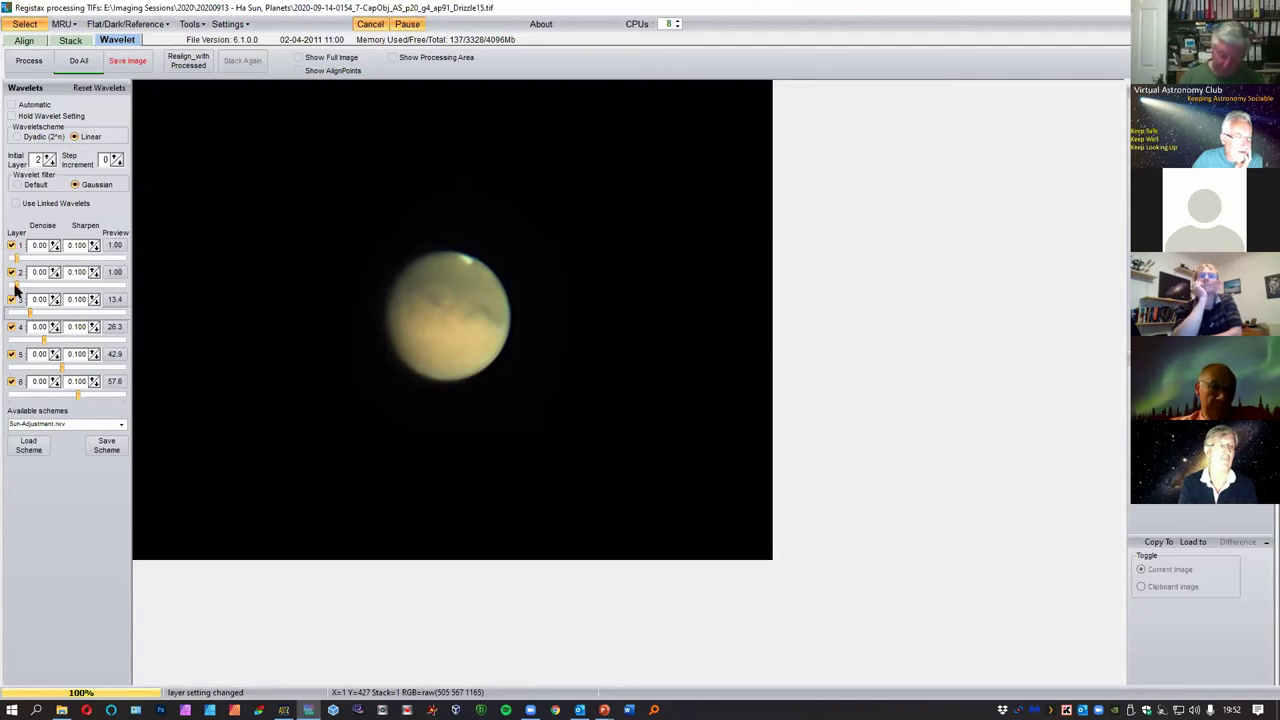
drag(15, 288, 21, 288)
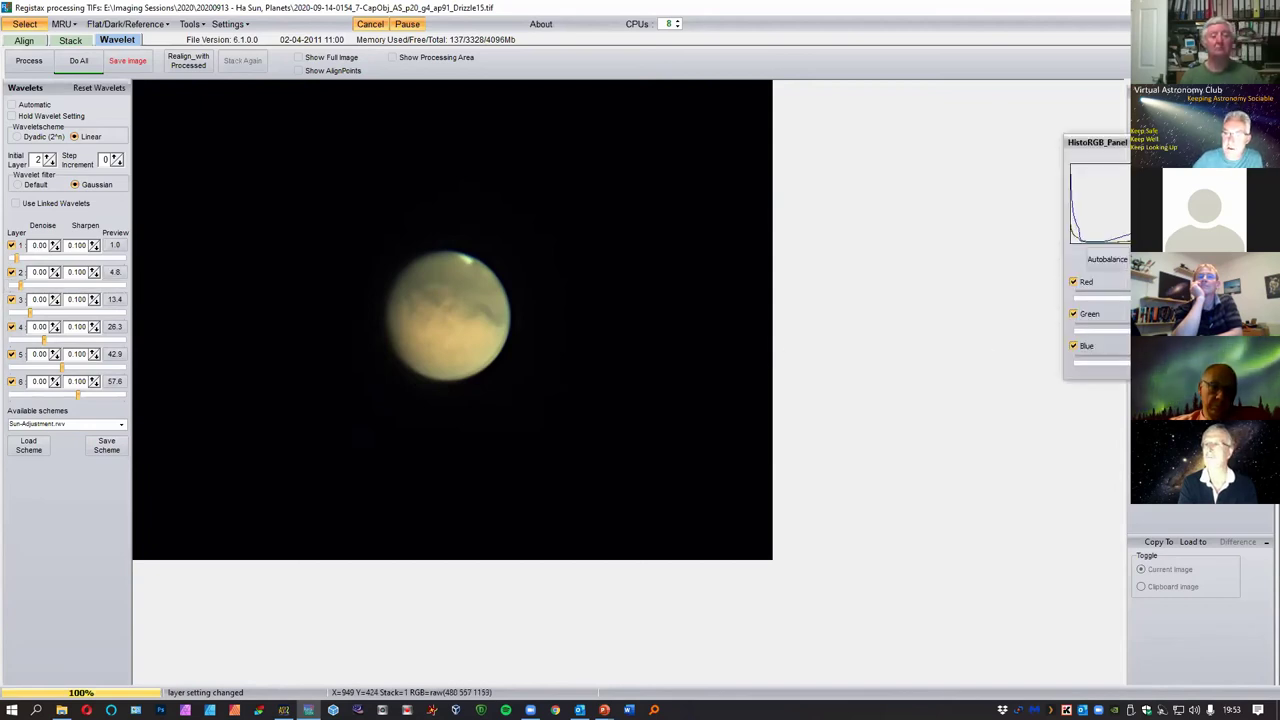
click(1104, 260)
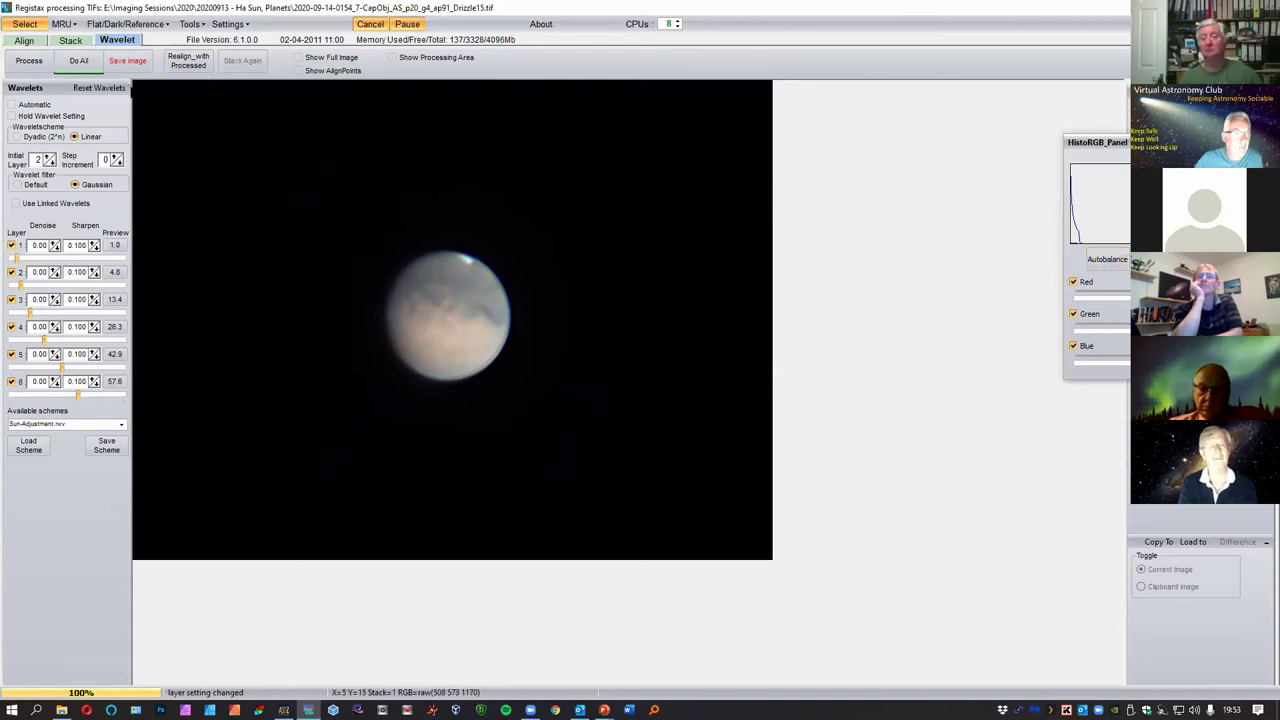
click(90, 61)
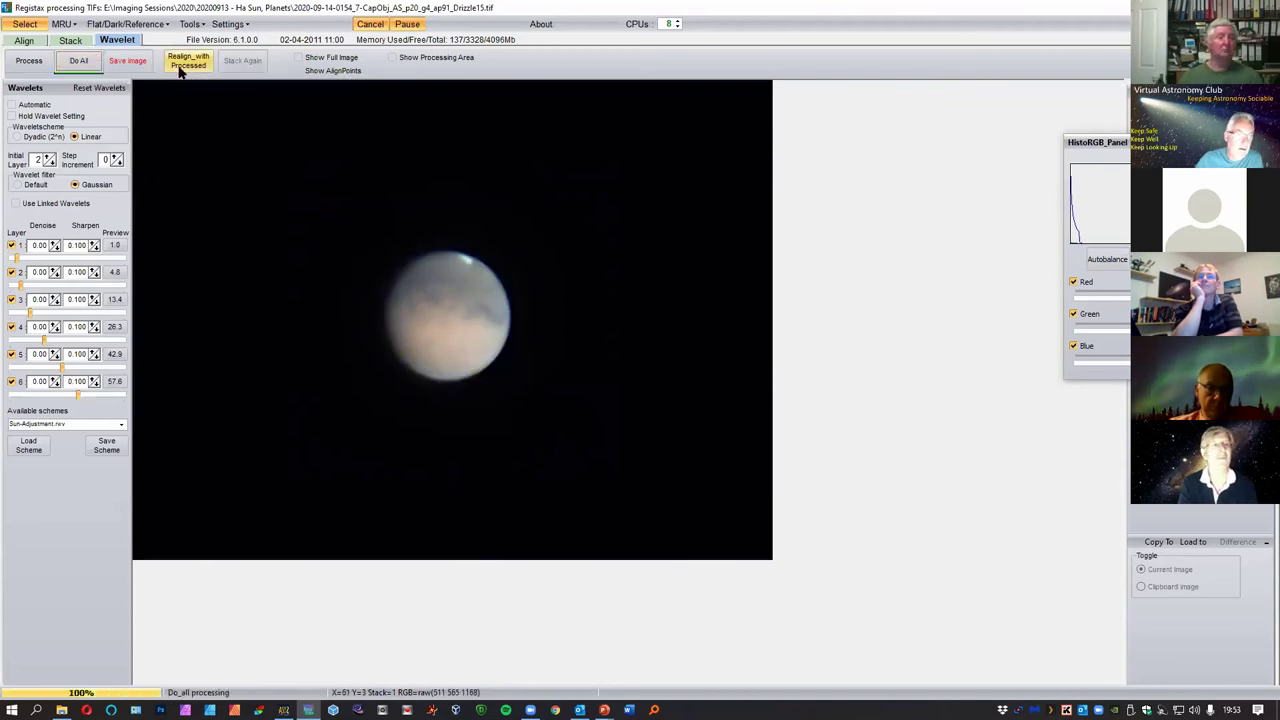
click(127, 61)
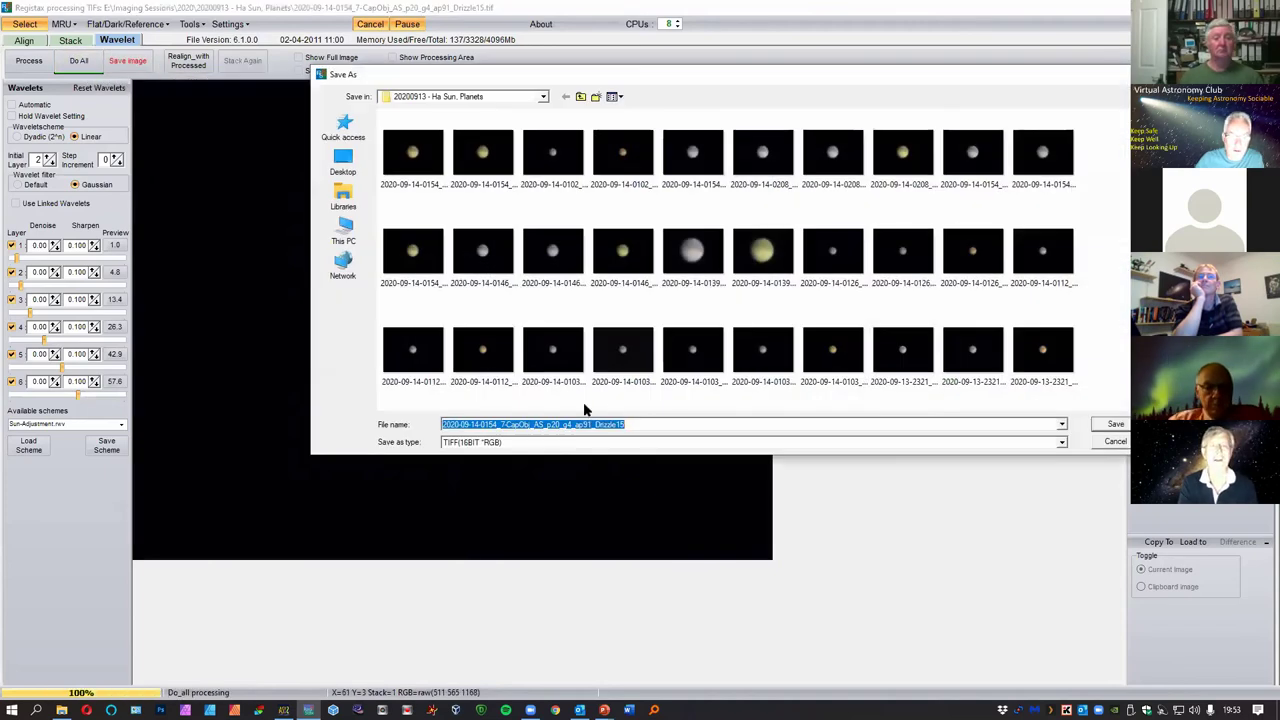
click(634, 424)
text(W)
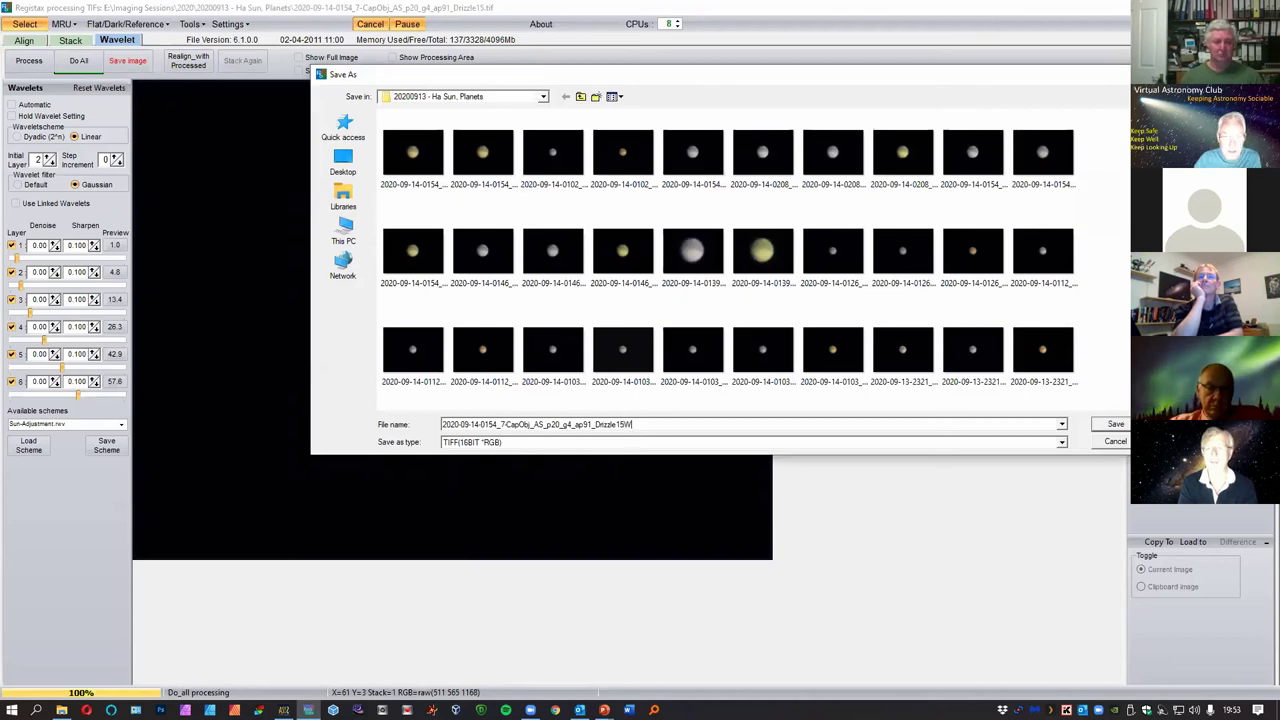
click(1116, 426)
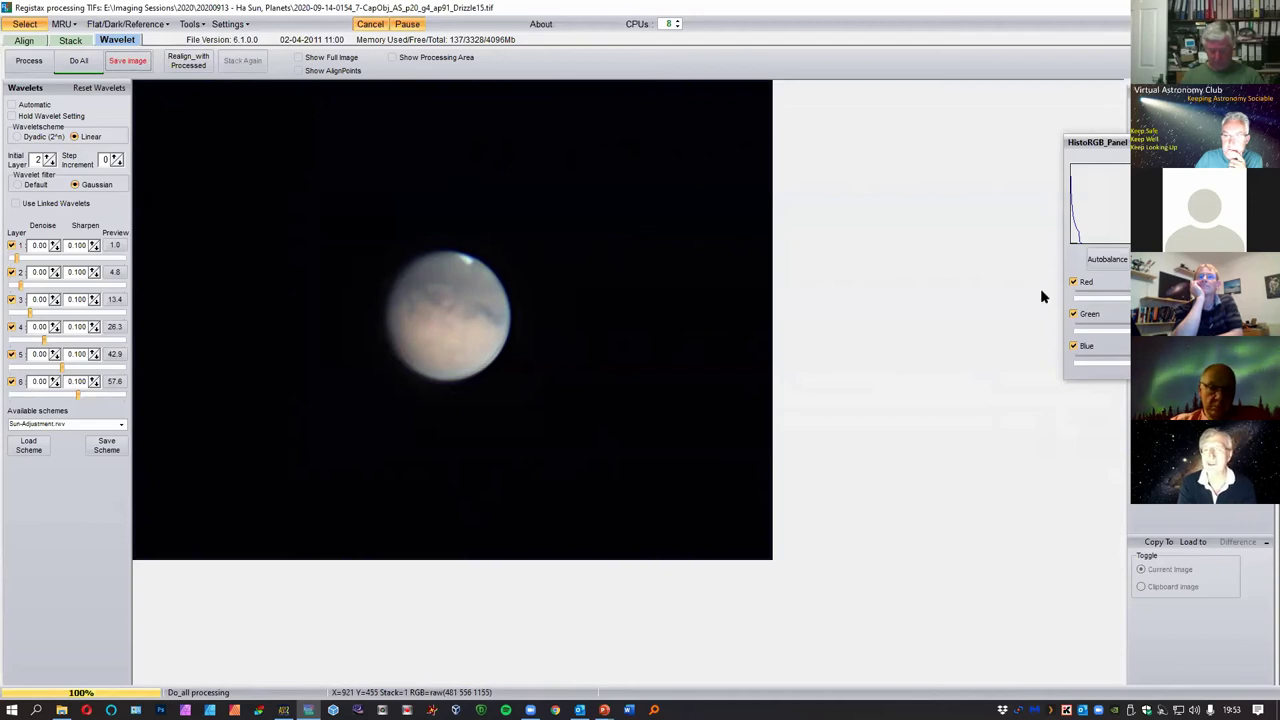
Bring up the RGB Alignment Tool and place it directly beneath the HistoRGB panel, clear of the planet image.
drag(1183, 140, 1045, 112)
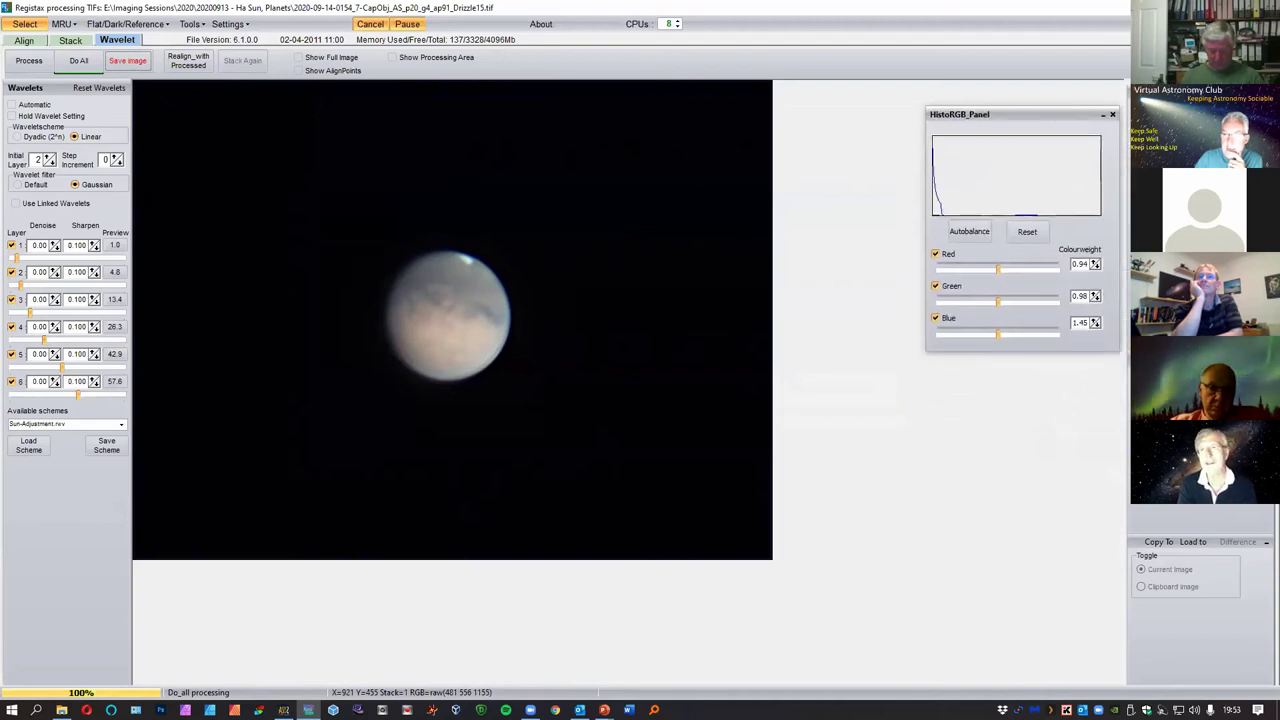
click(1150, 395)
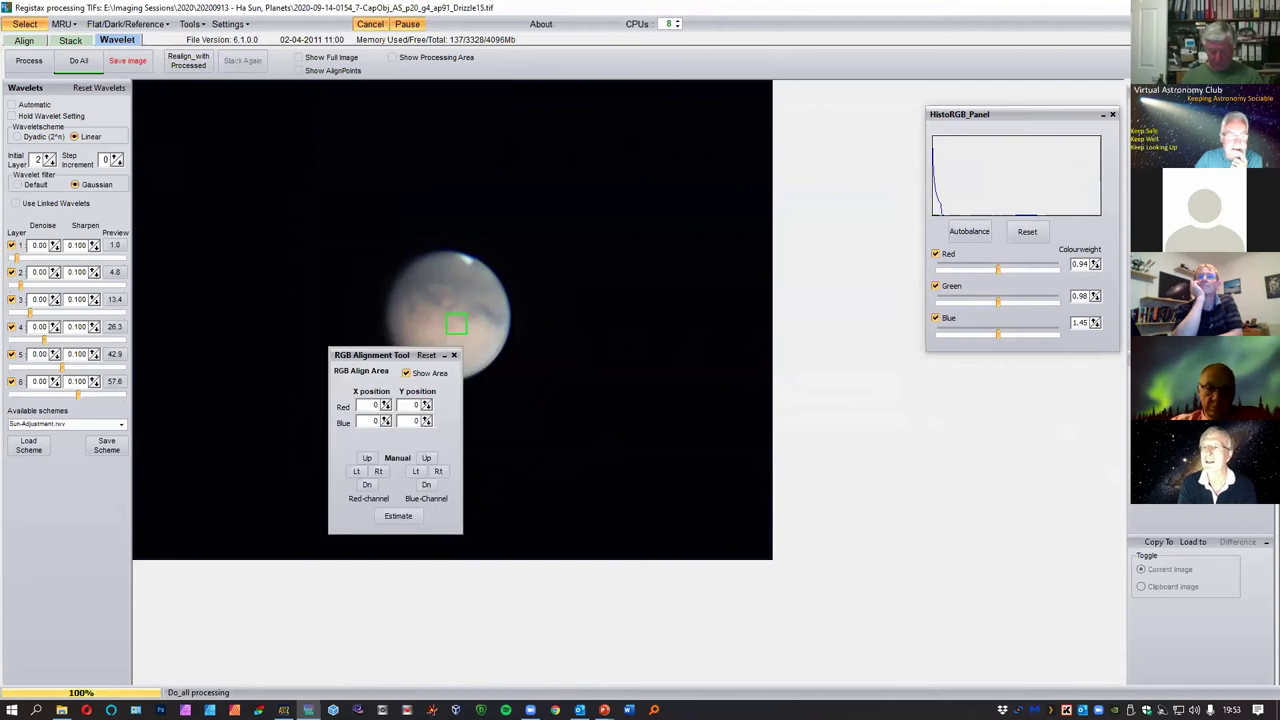
drag(370, 362, 968, 362)
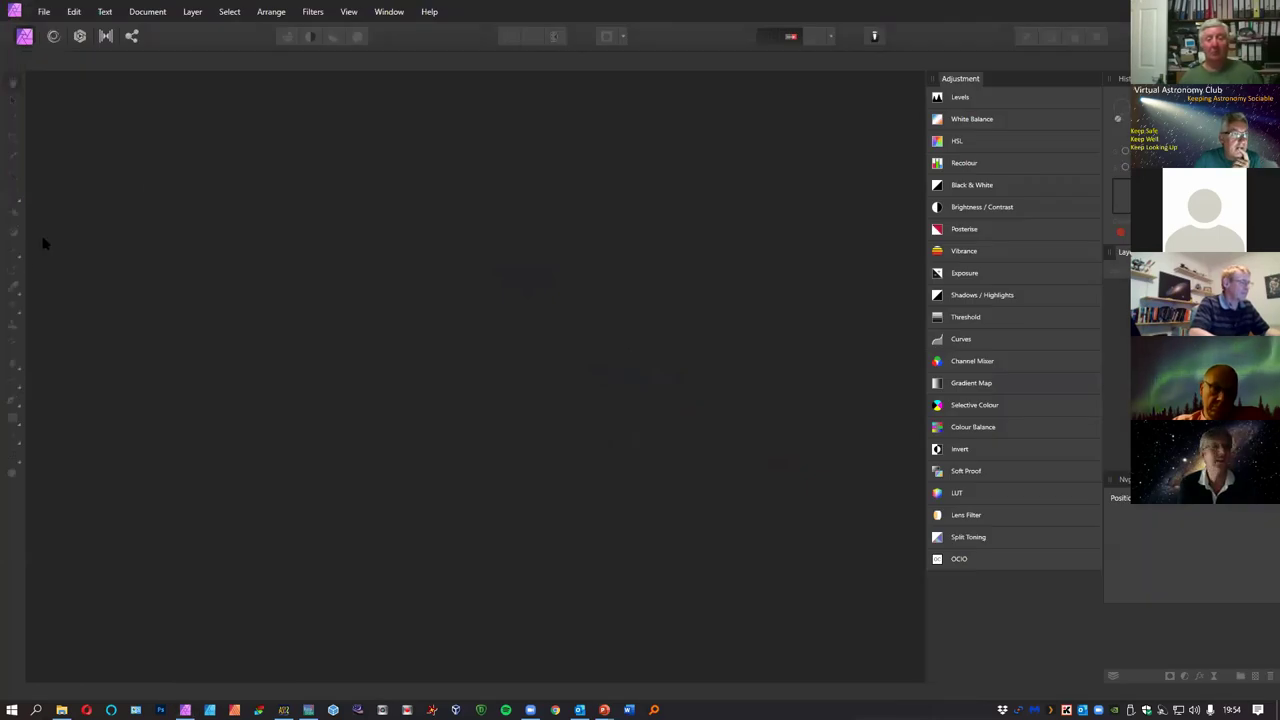
click(44, 11)
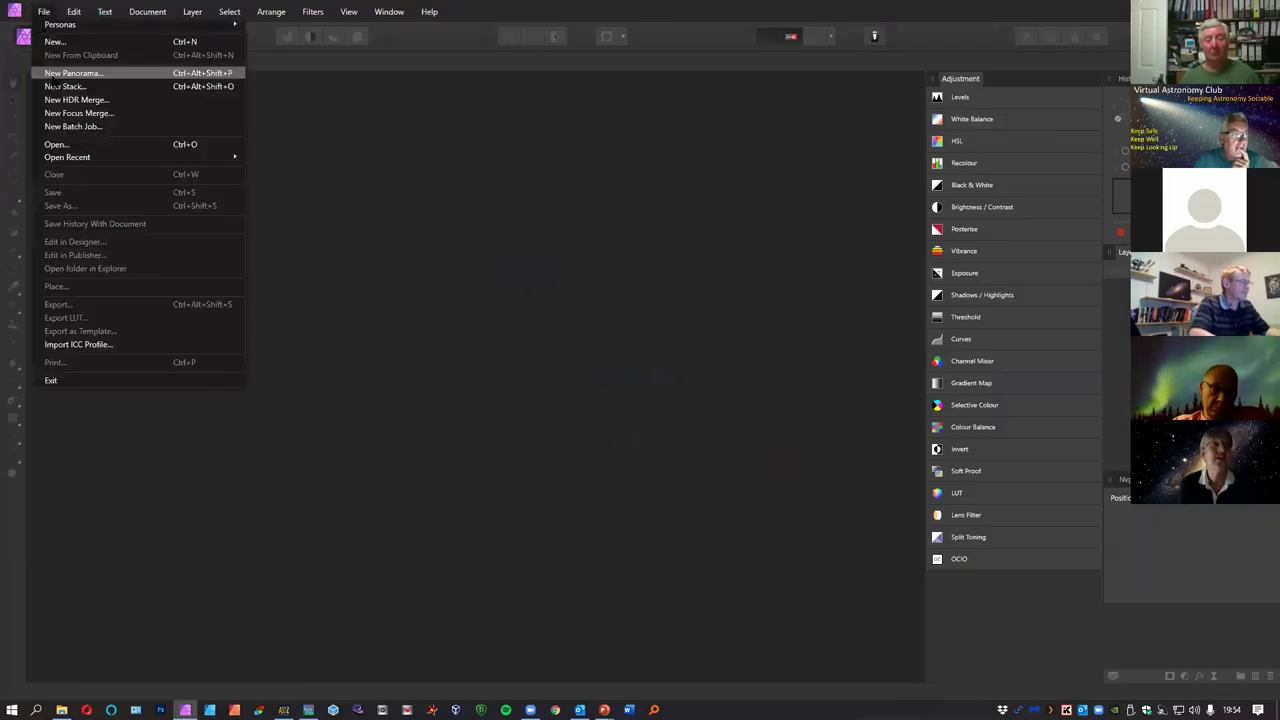
click(45, 144)
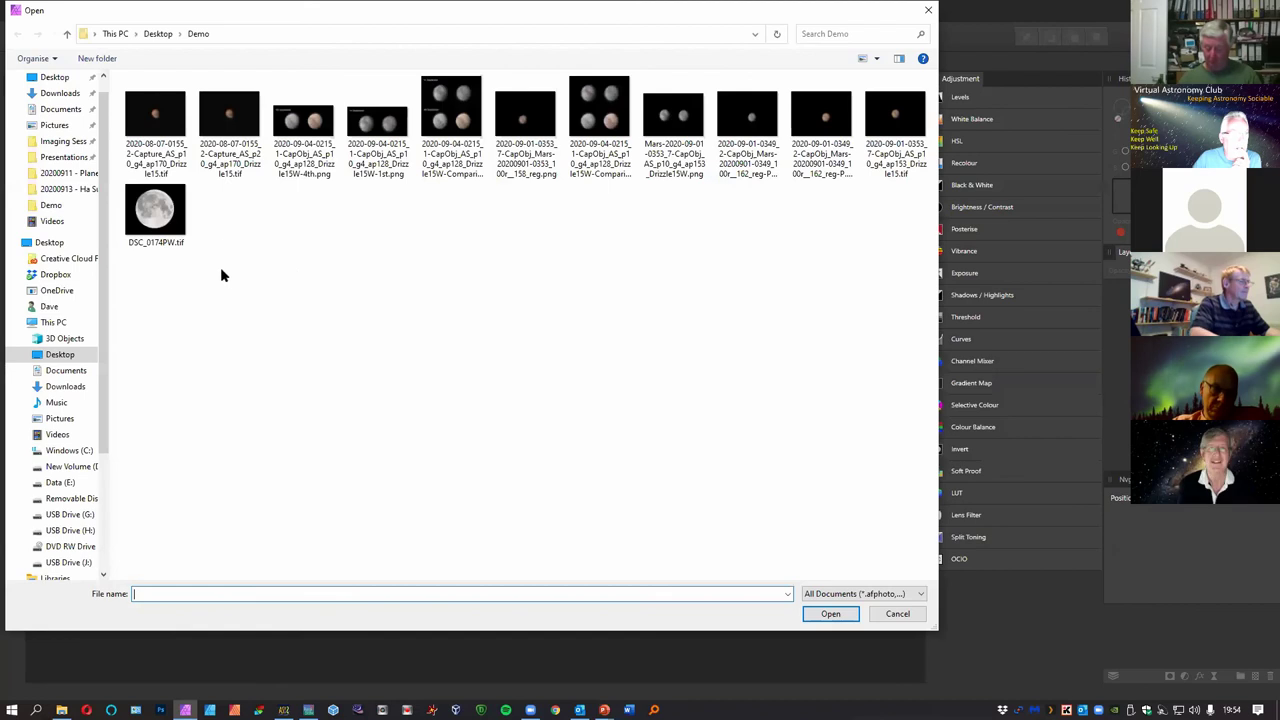
click(70, 142)
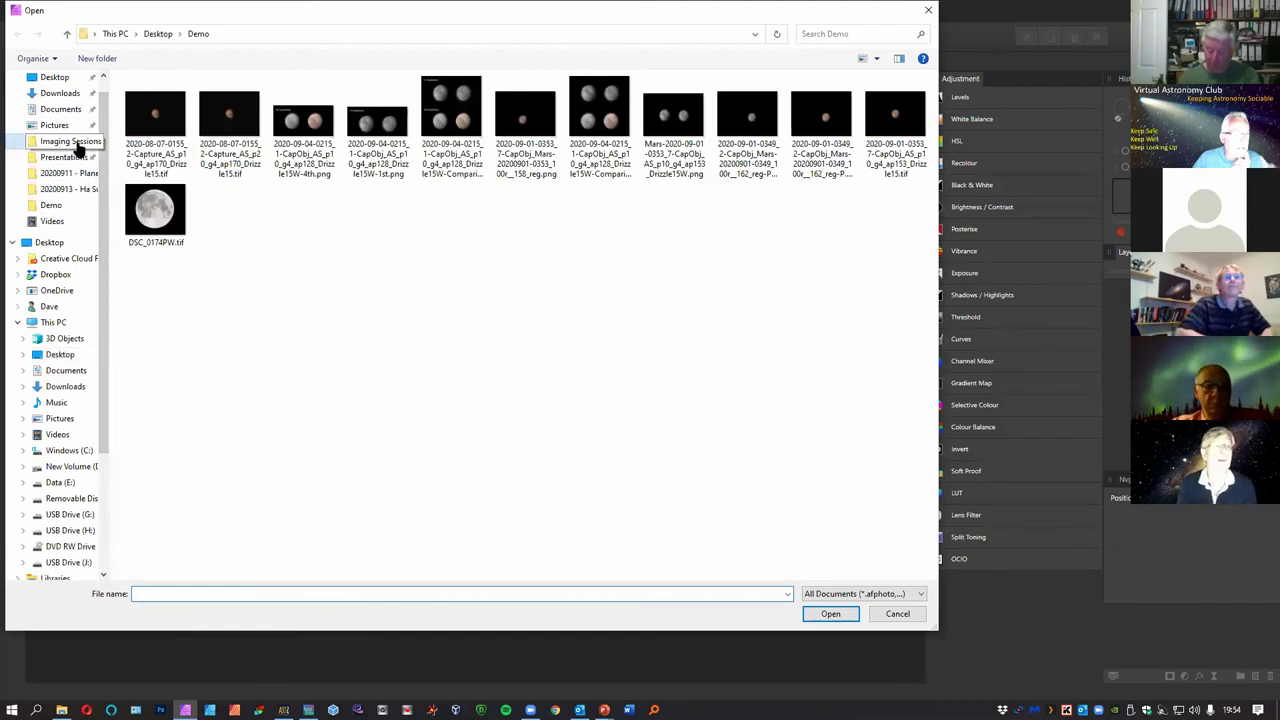
click(145, 392)
double_click(145, 392)
scroll(559, 431, down, 5)
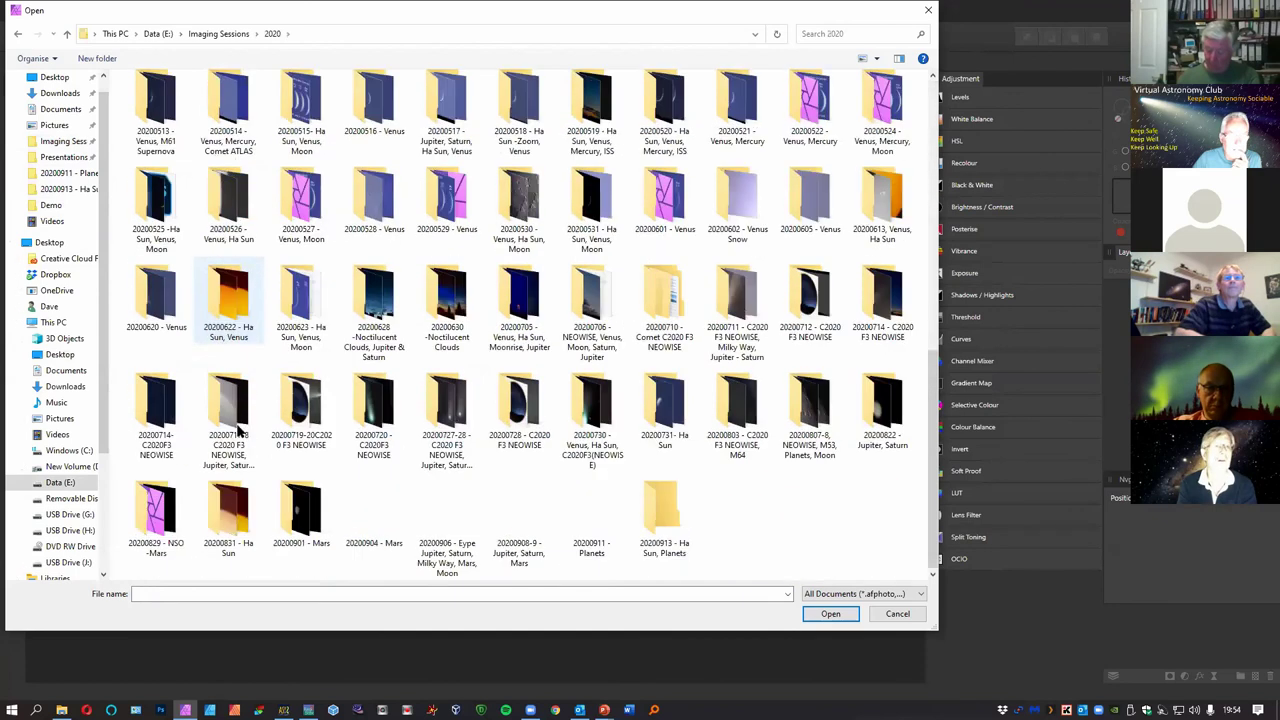
double_click(664, 512)
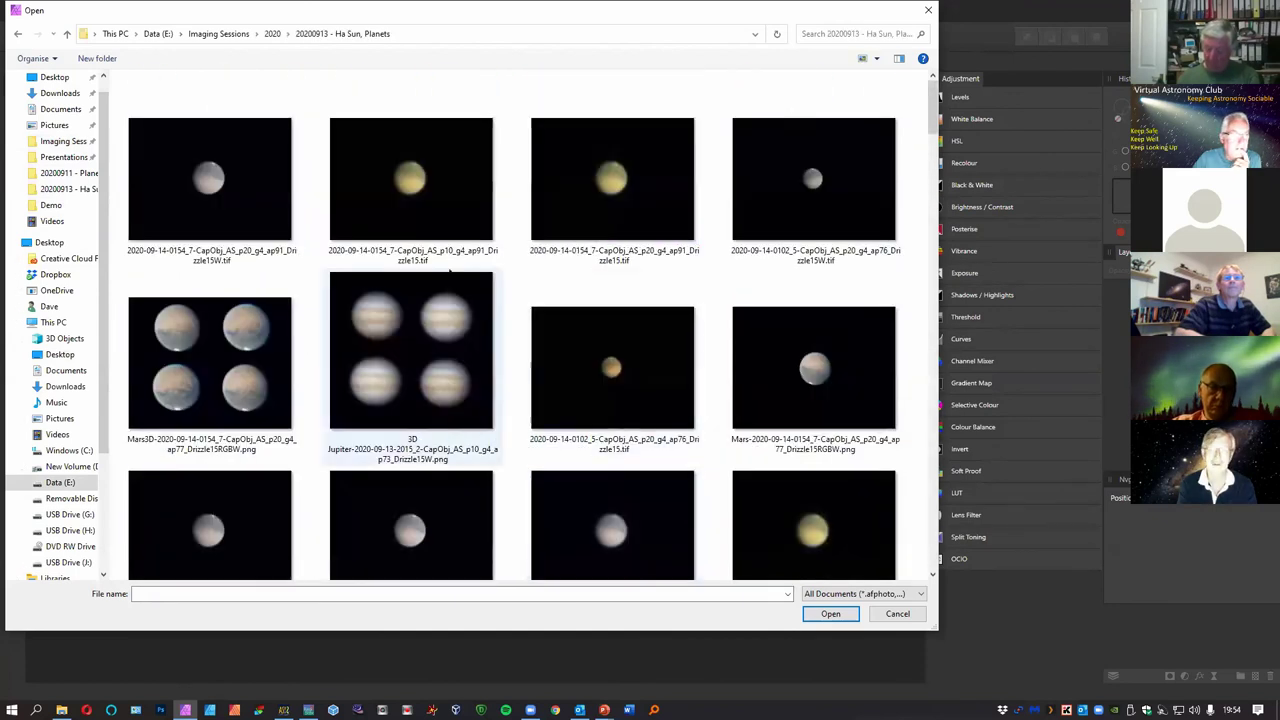
double_click(237, 236)
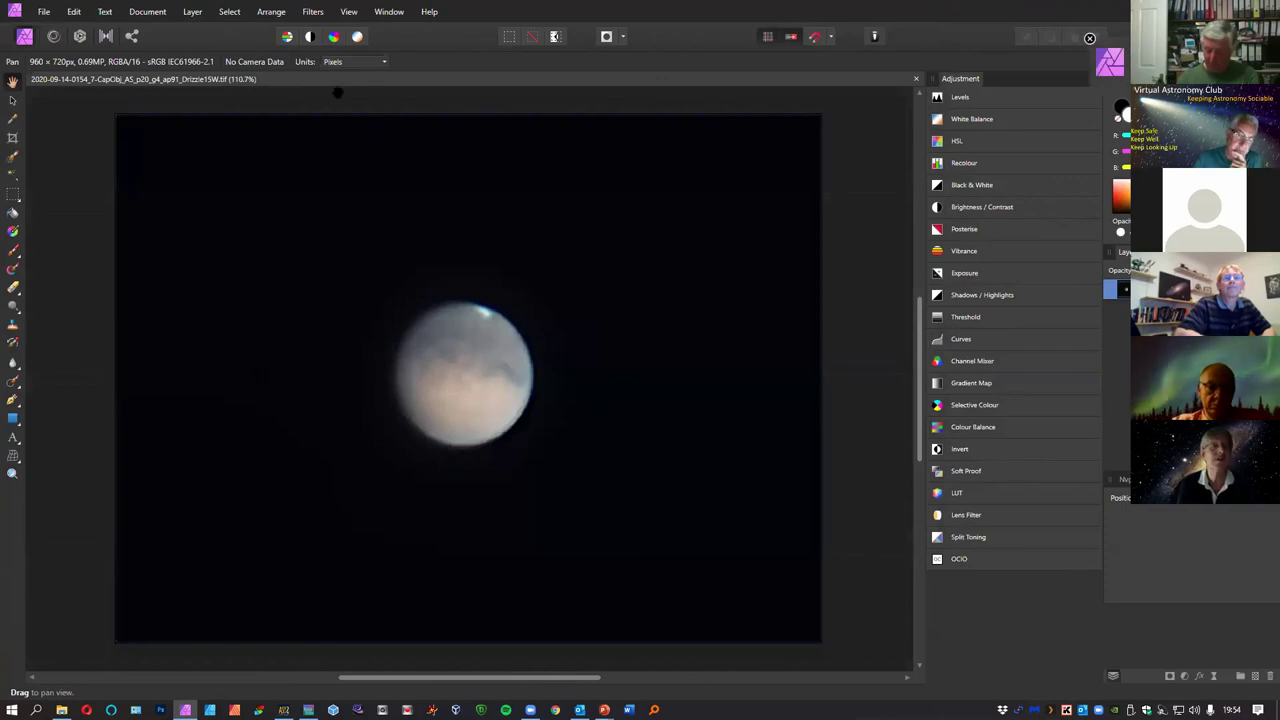
Turn the planet image upside down by rotating the document 90° clockwise twice.
click(13, 476)
click(517, 293)
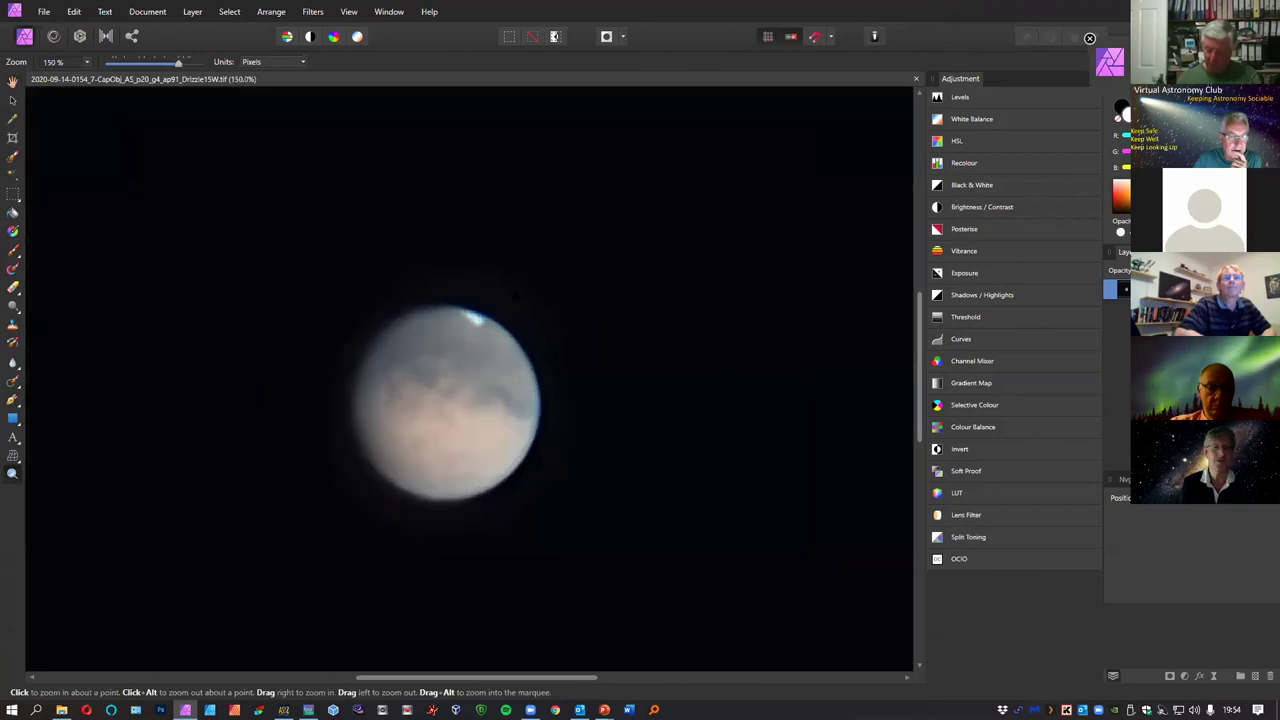
right_click(447, 343)
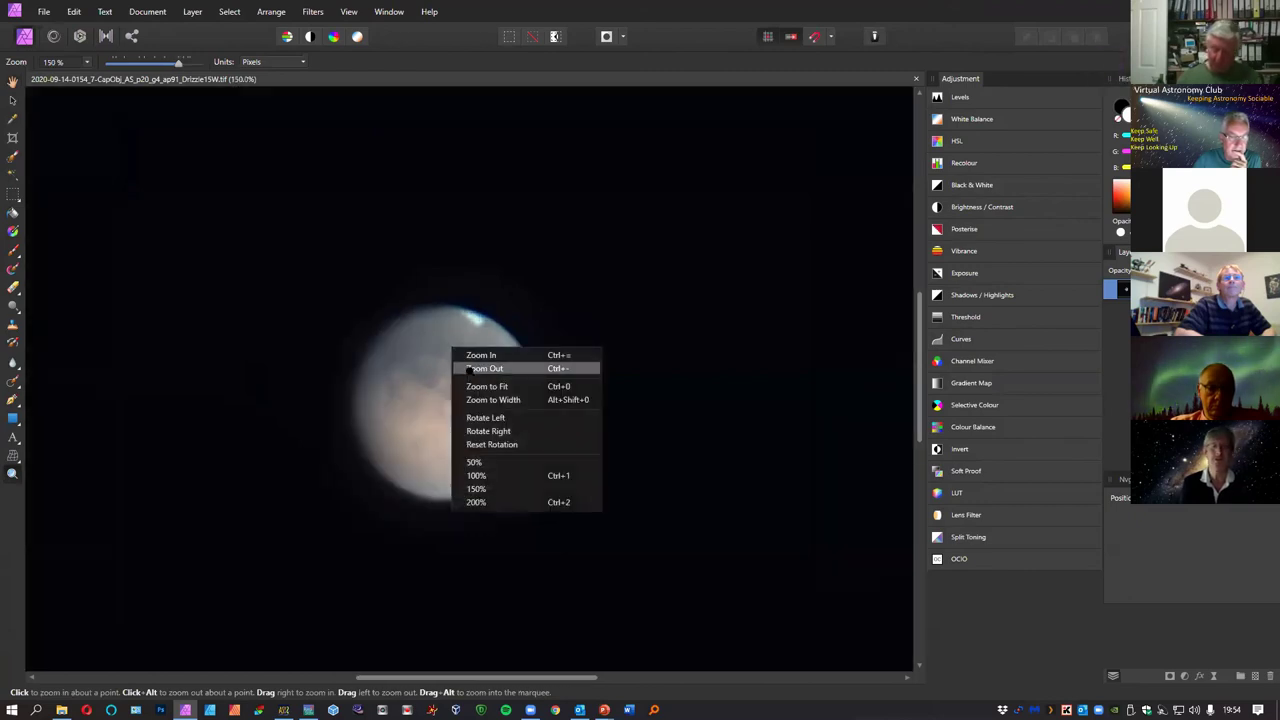
click(469, 370)
right_click(469, 370)
click(488, 391)
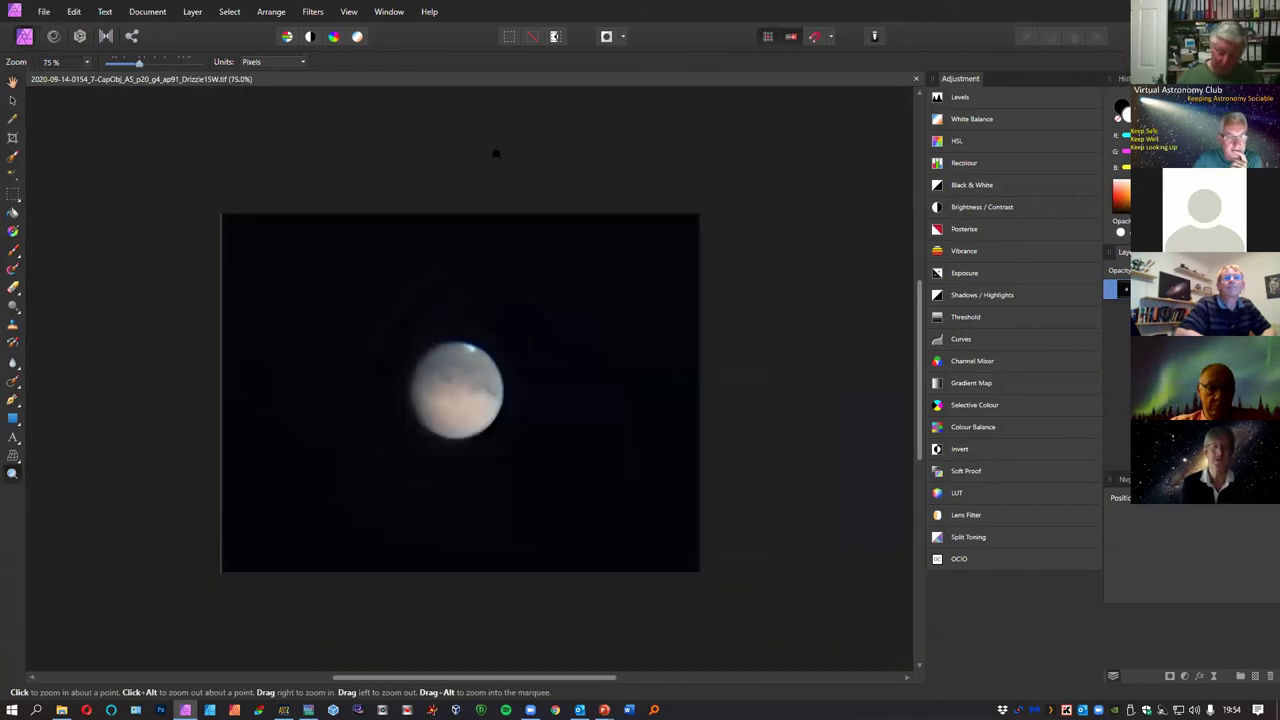
click(147, 11)
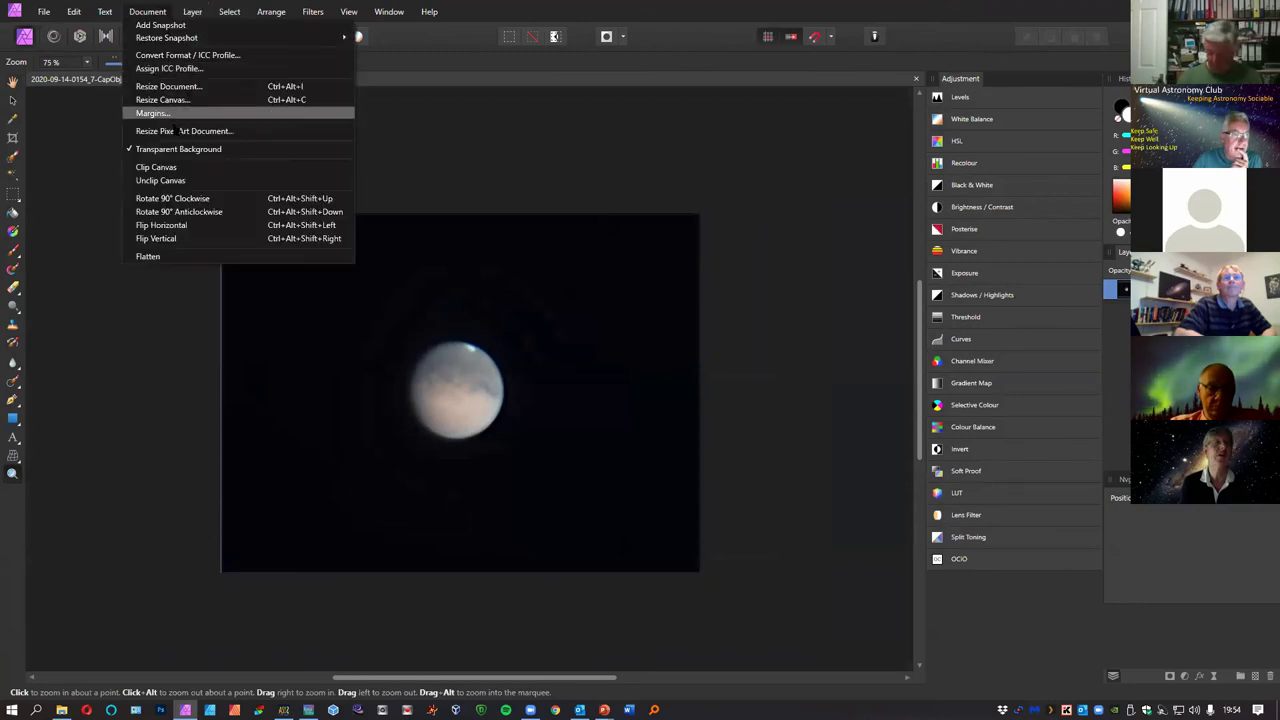
click(167, 198)
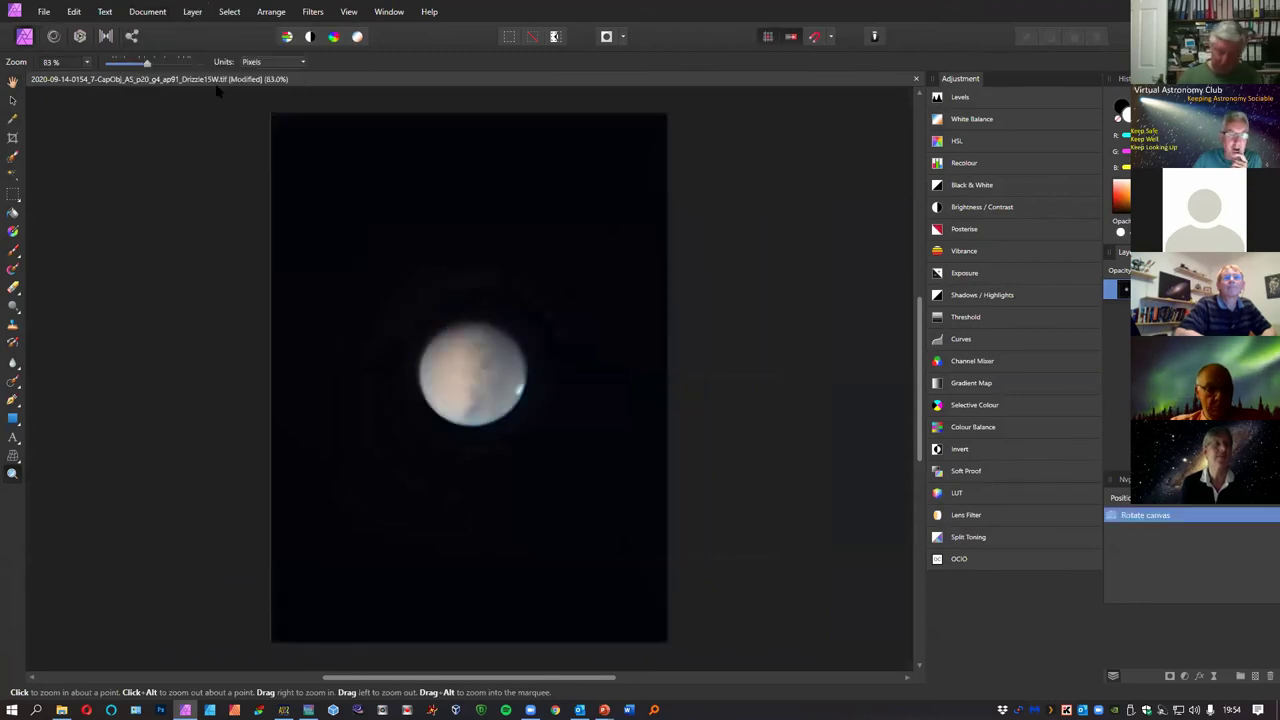
click(165, 11)
click(170, 198)
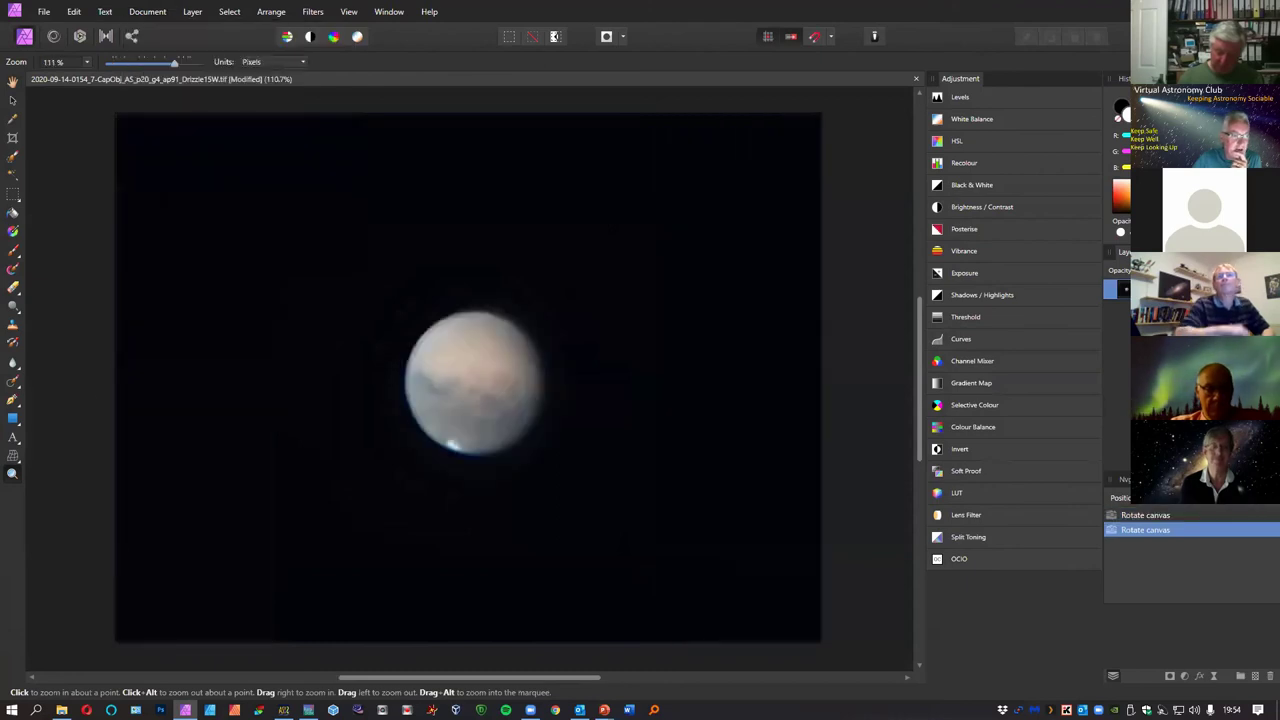
Sharpen the planet with a live Unsharp Mask filter, radius about 6.3 px and a raised factor, and merge it into the image.
right_click(405, 319)
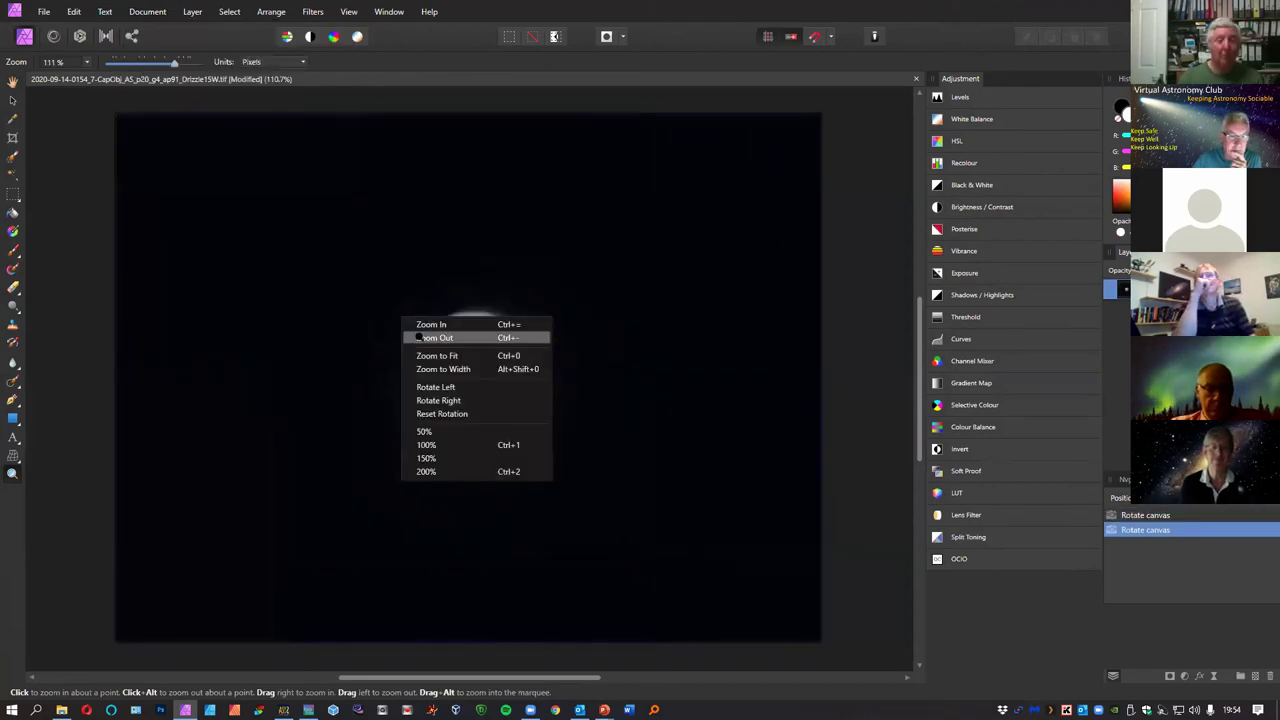
click(417, 337)
right_click(419, 337)
click(448, 358)
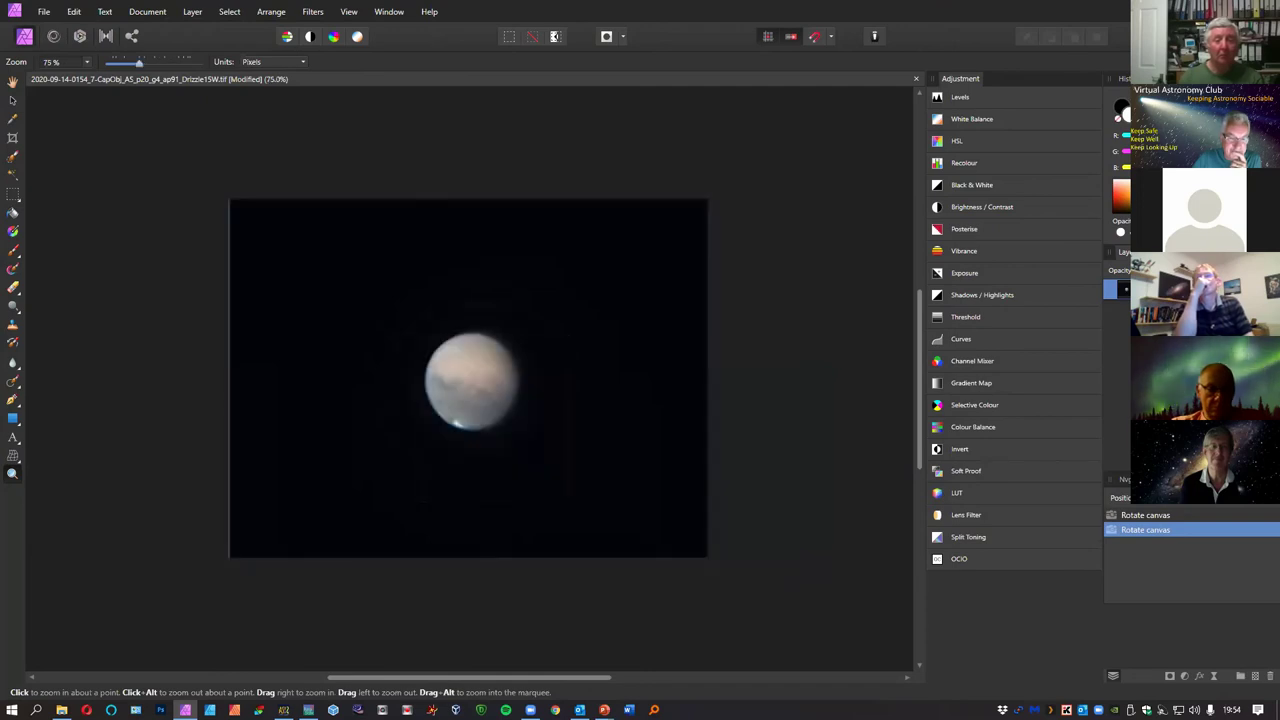
click(192, 12)
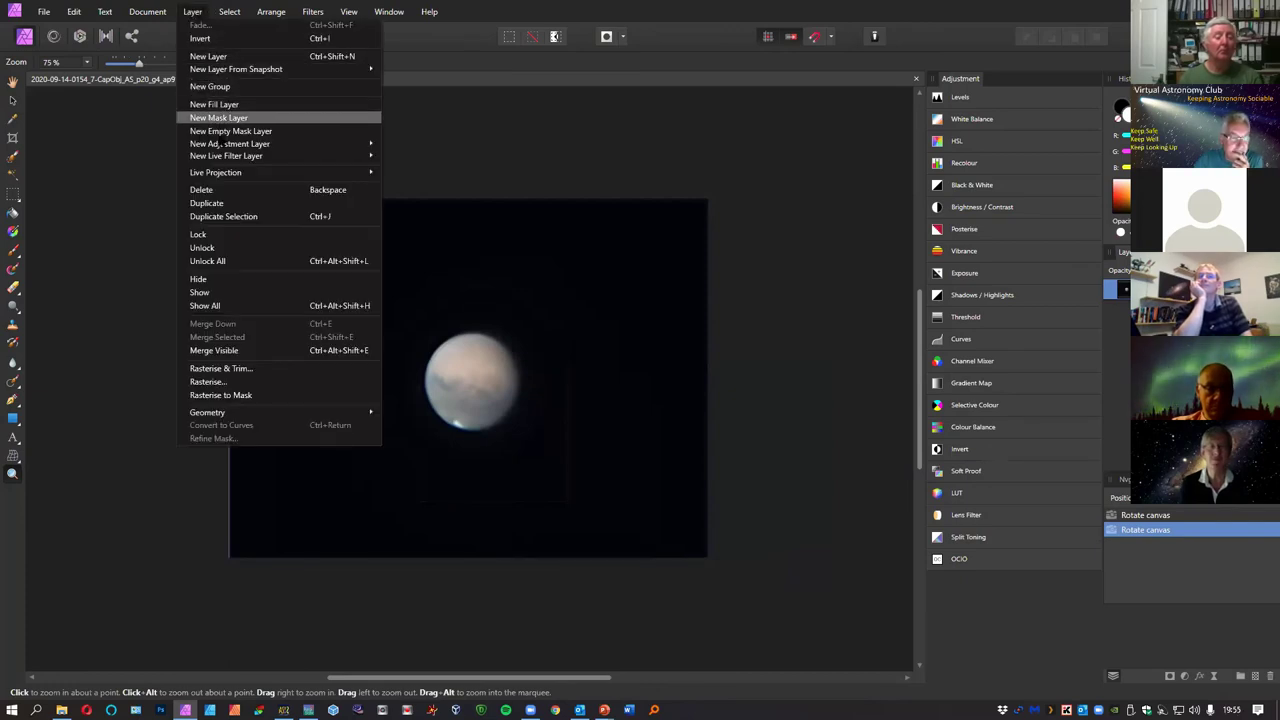
mouse_move(228, 146)
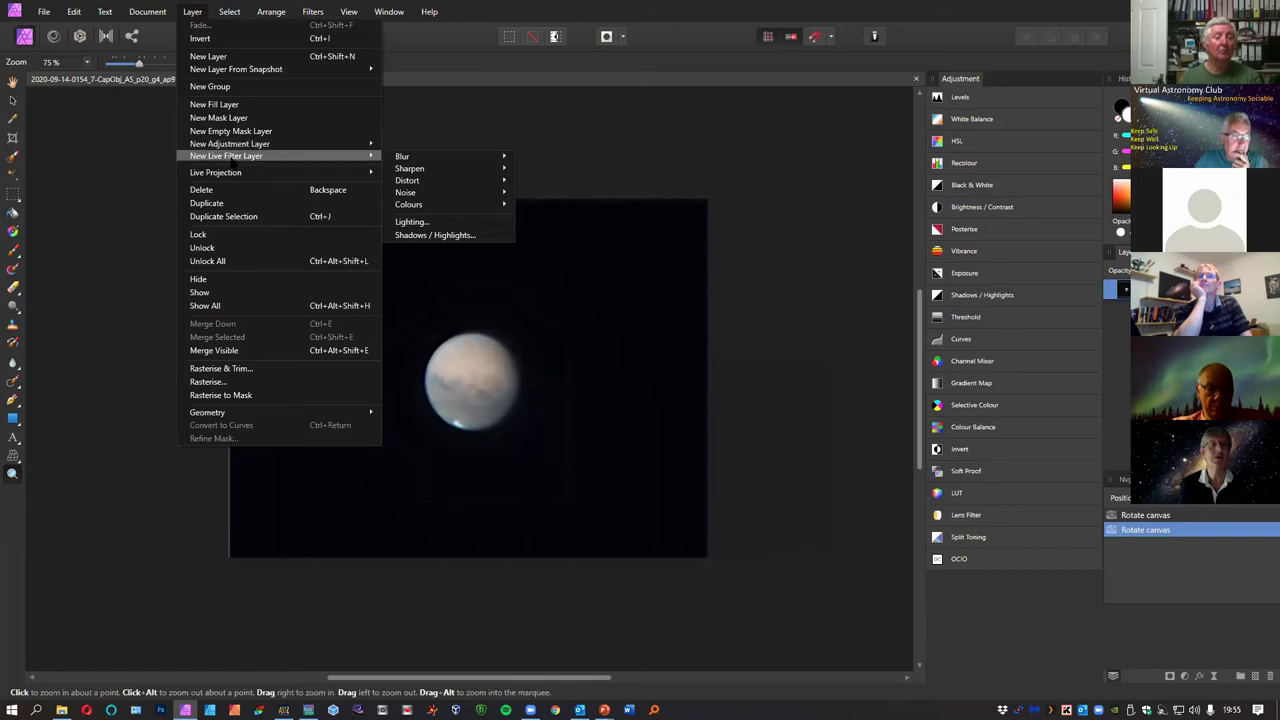
mouse_move(480, 166)
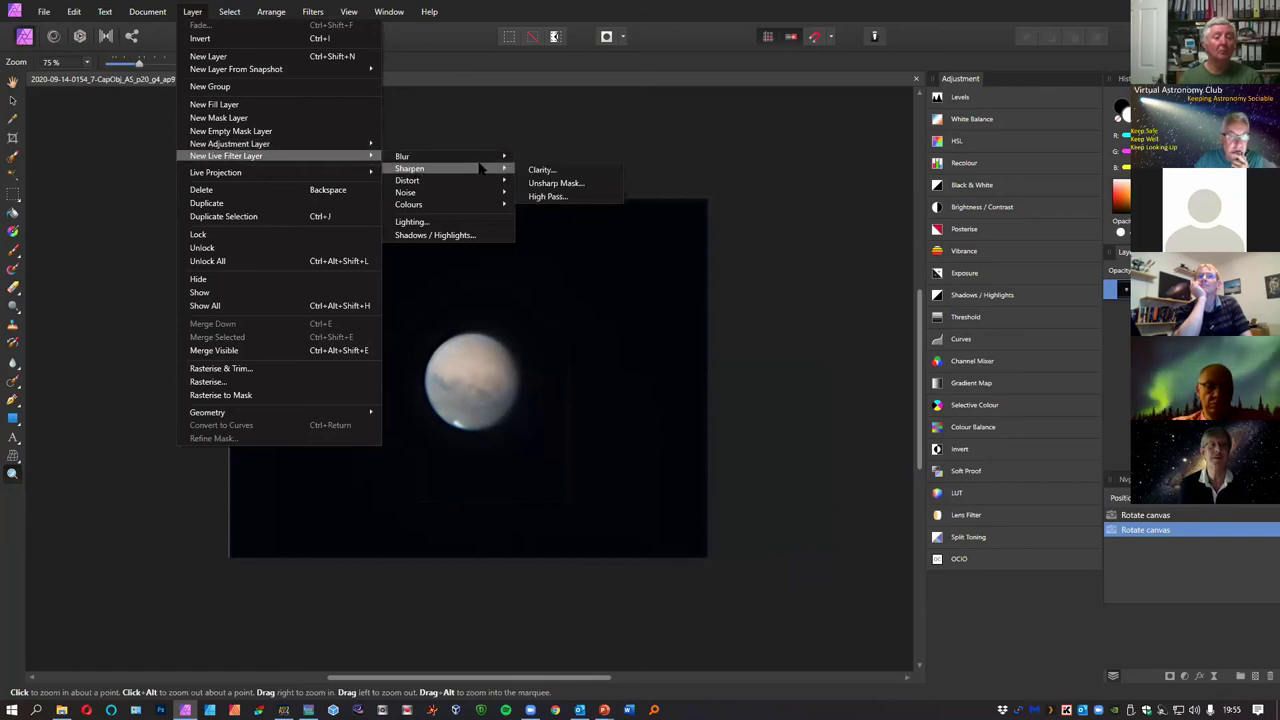
click(547, 184)
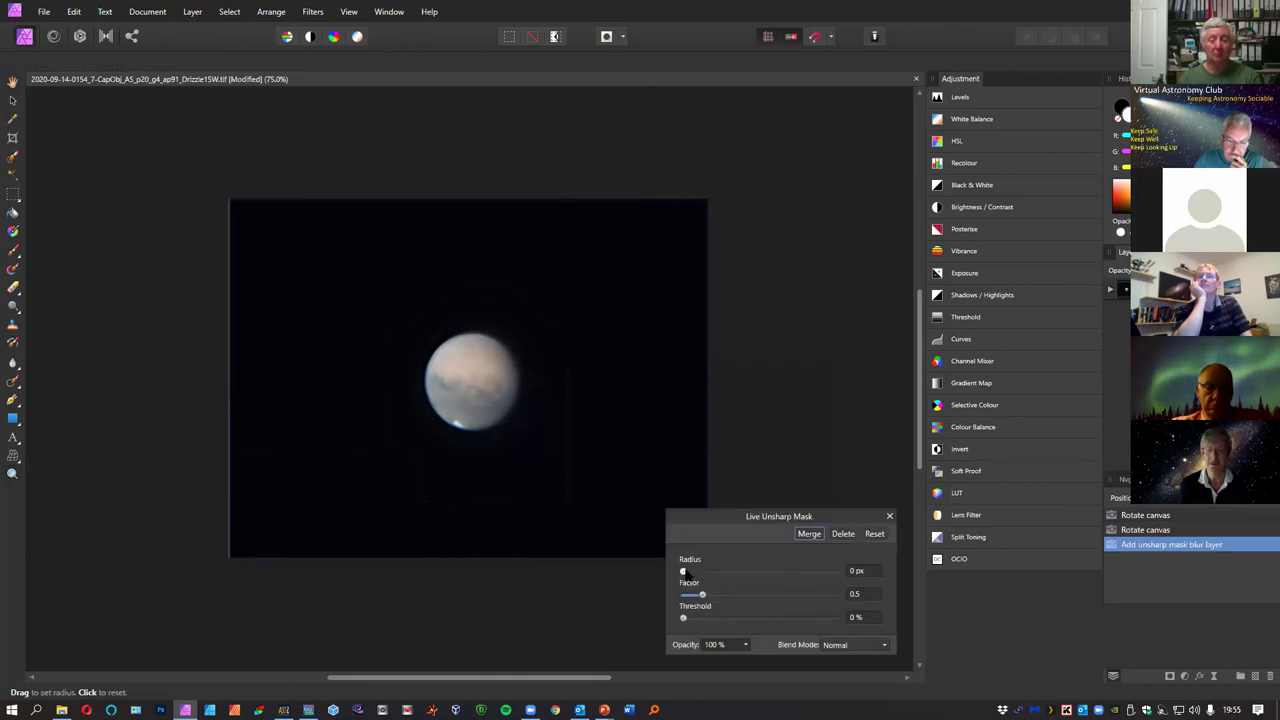
drag(684, 571, 708, 575)
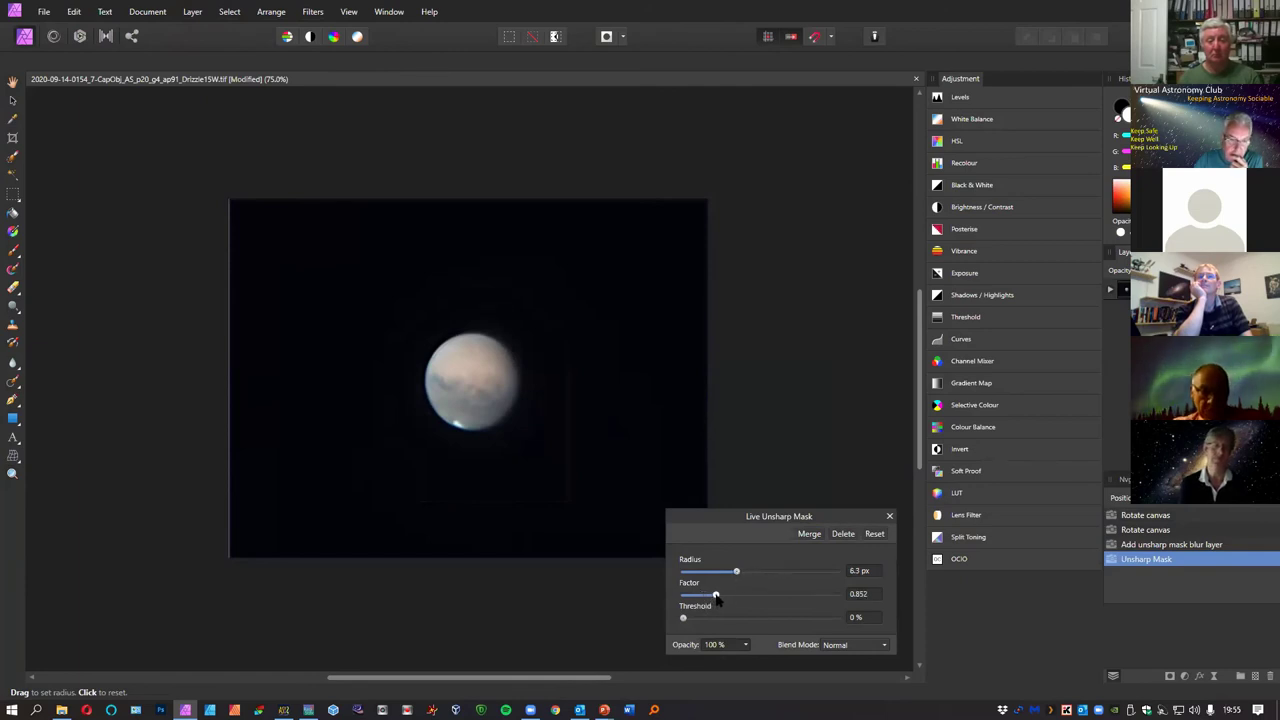
drag(735, 581, 739, 580)
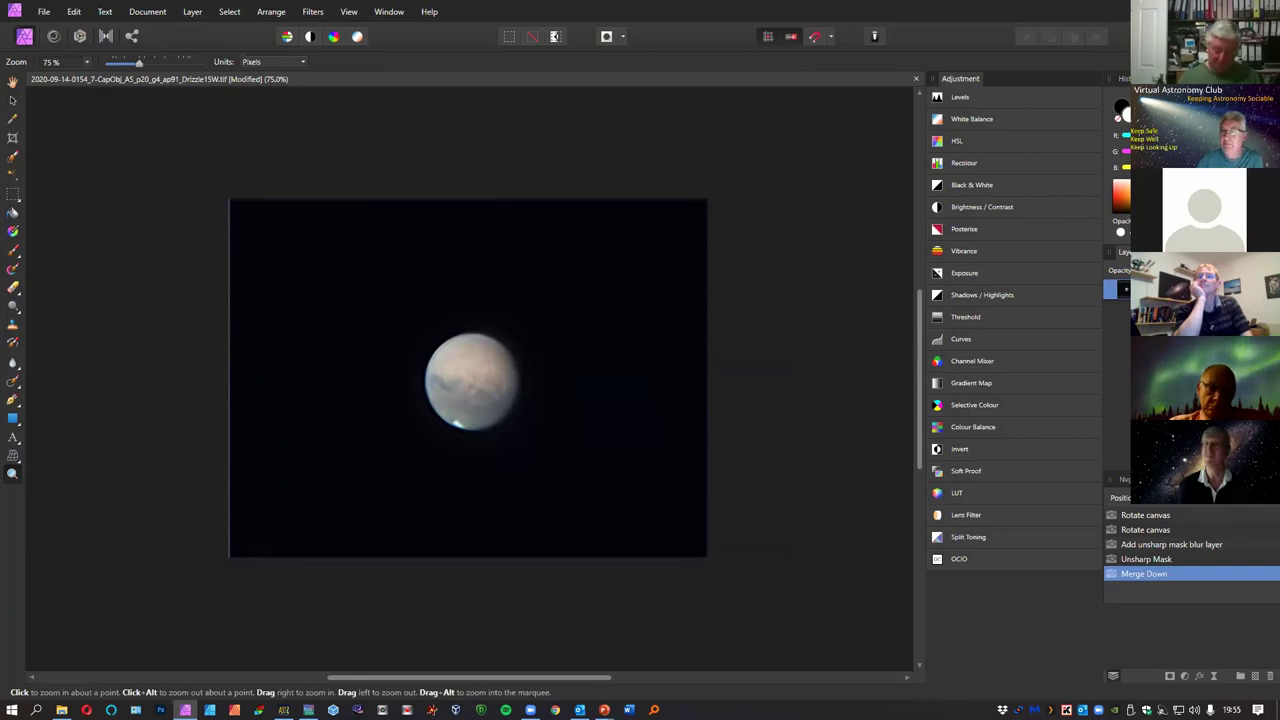
Switch back past RegiStax to the stacked Mars recording in AutoStakkert.
key(alt+Tab)
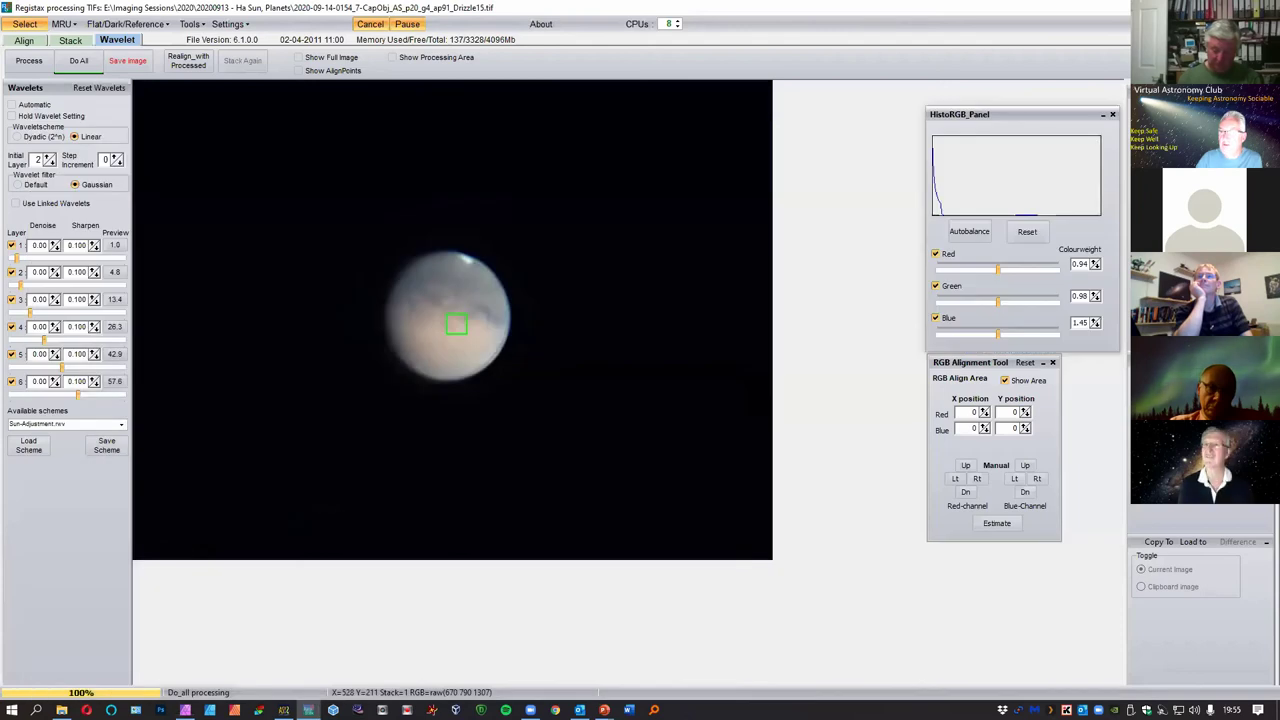
key(alt+Tab)
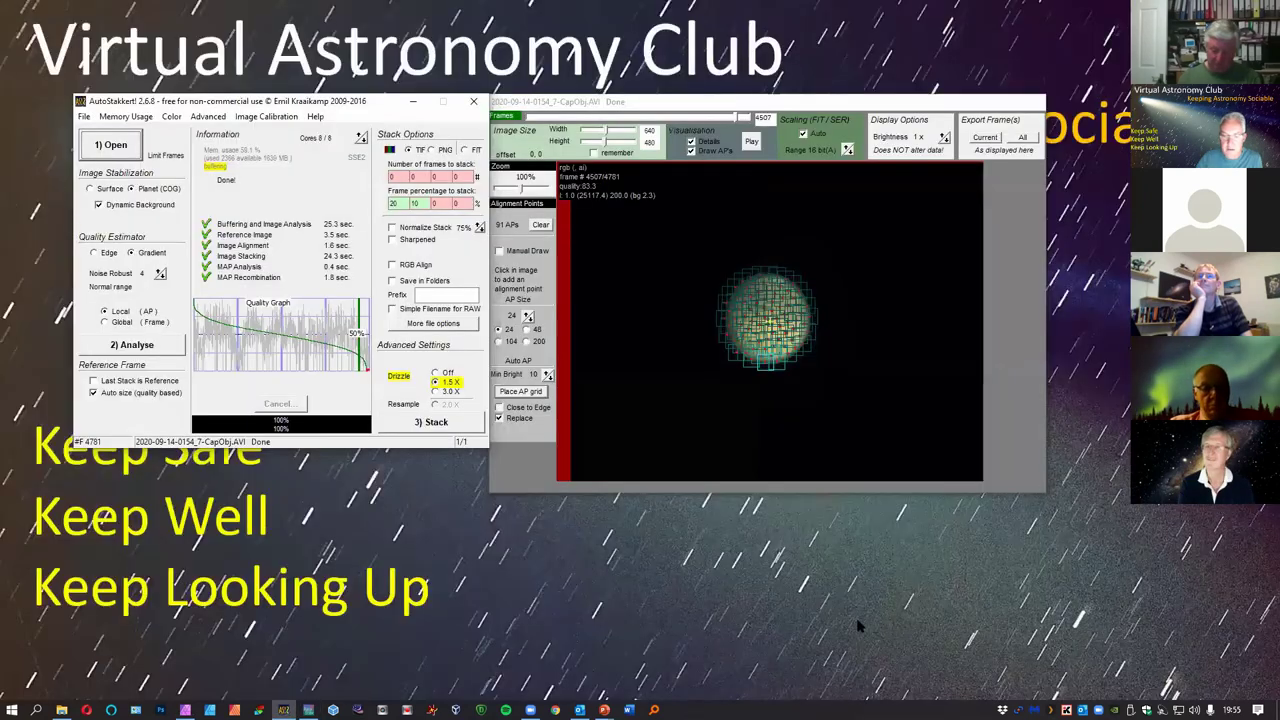
Get the presentation slide out of the way and launch AstroSurface from the desktop.
click(805, 130)
key(super+d)
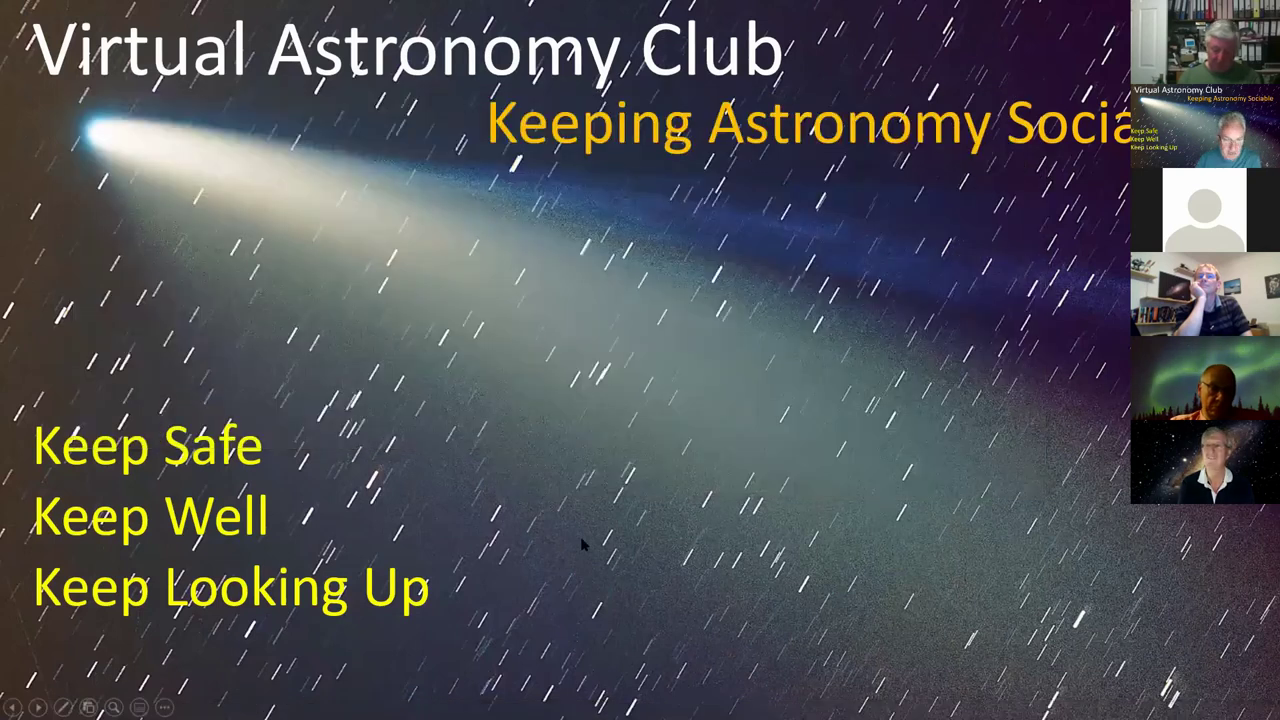
key(alt+Tab)
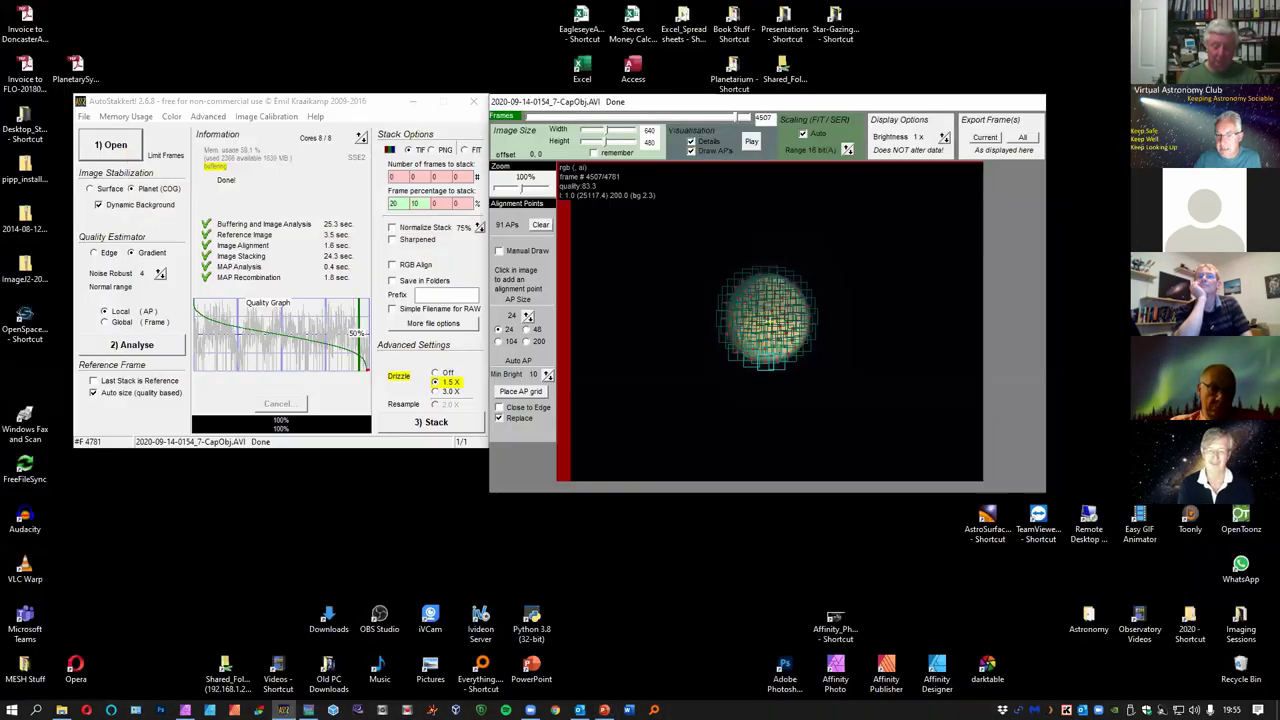
key(alt+Tab)
click(1000, 515)
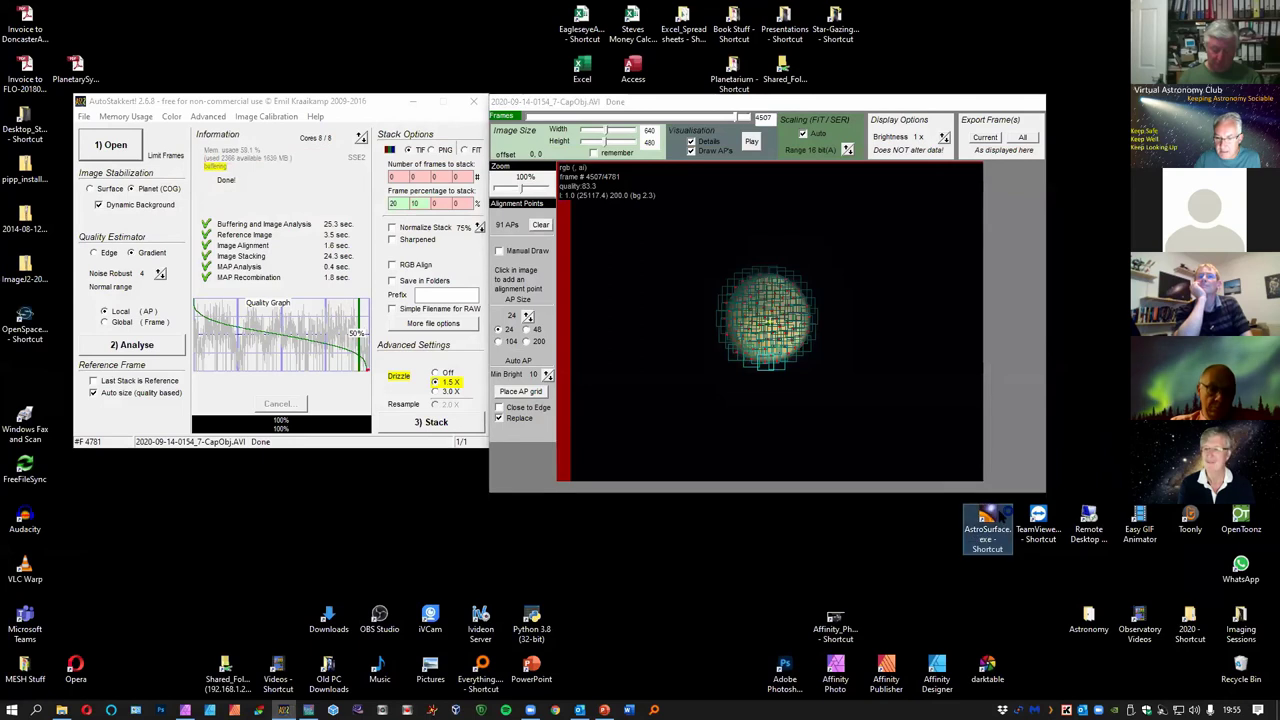
double_click(1000, 515)
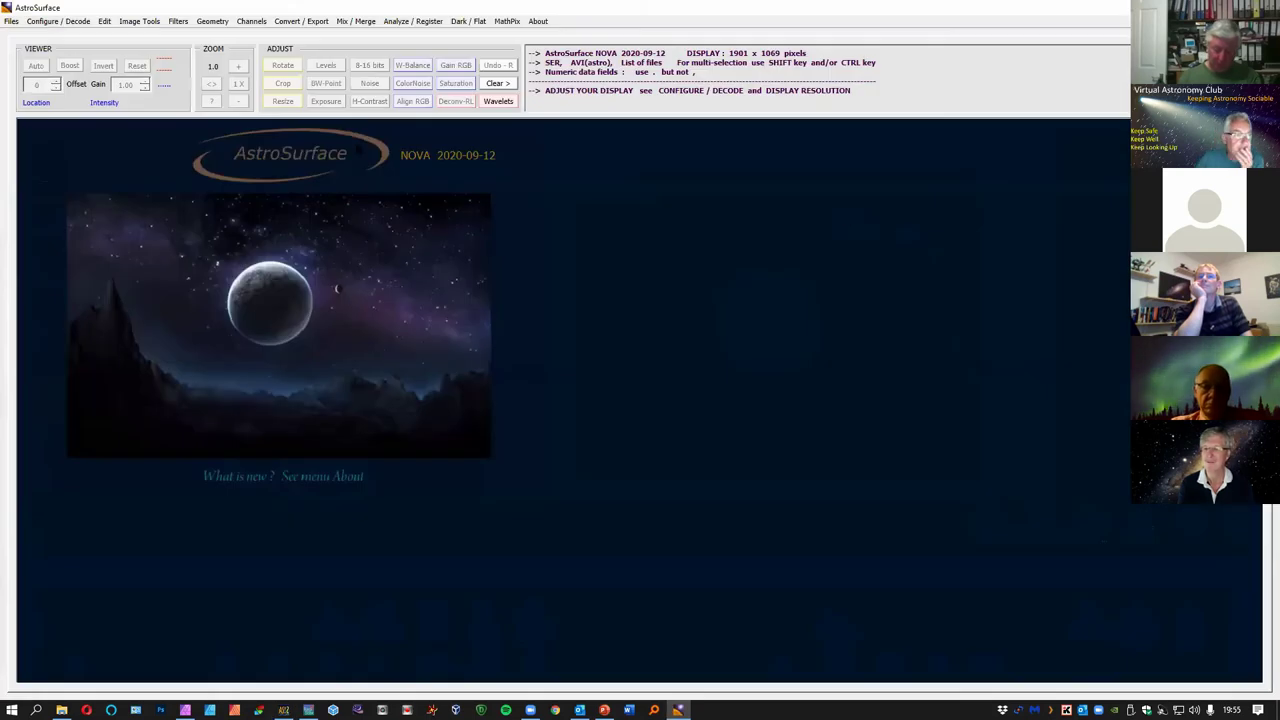
click(11, 22)
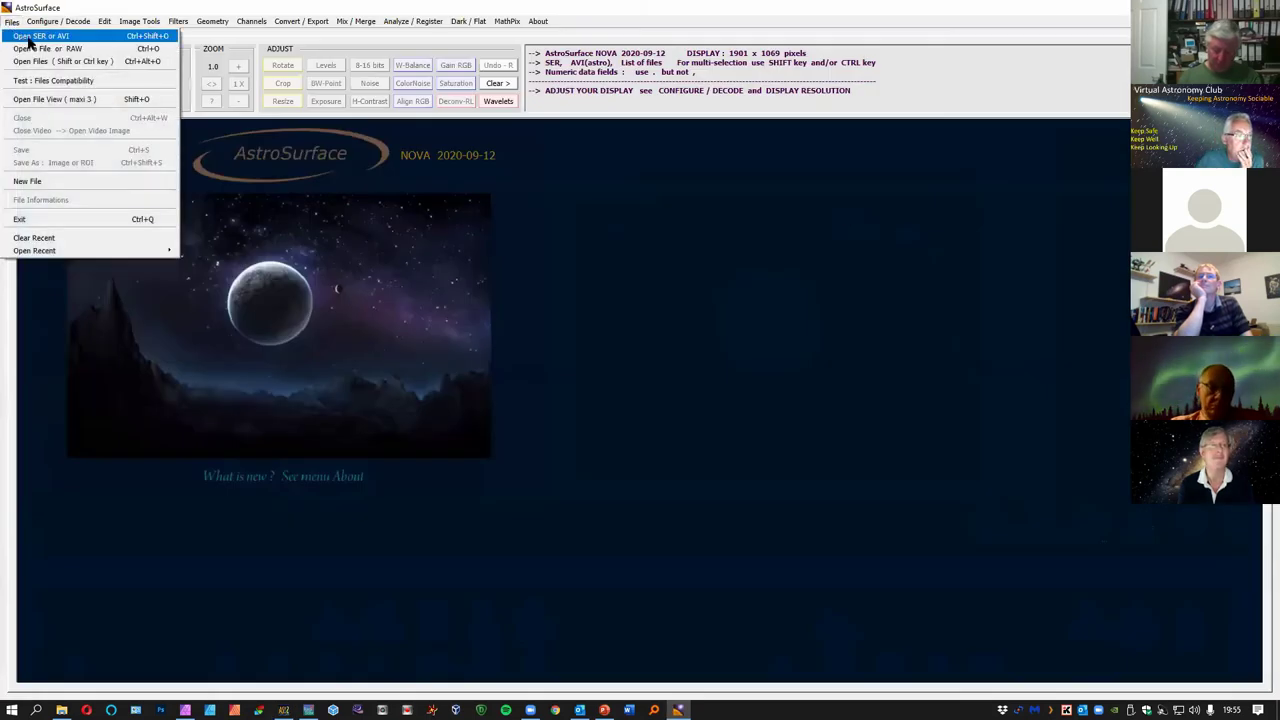
click(31, 49)
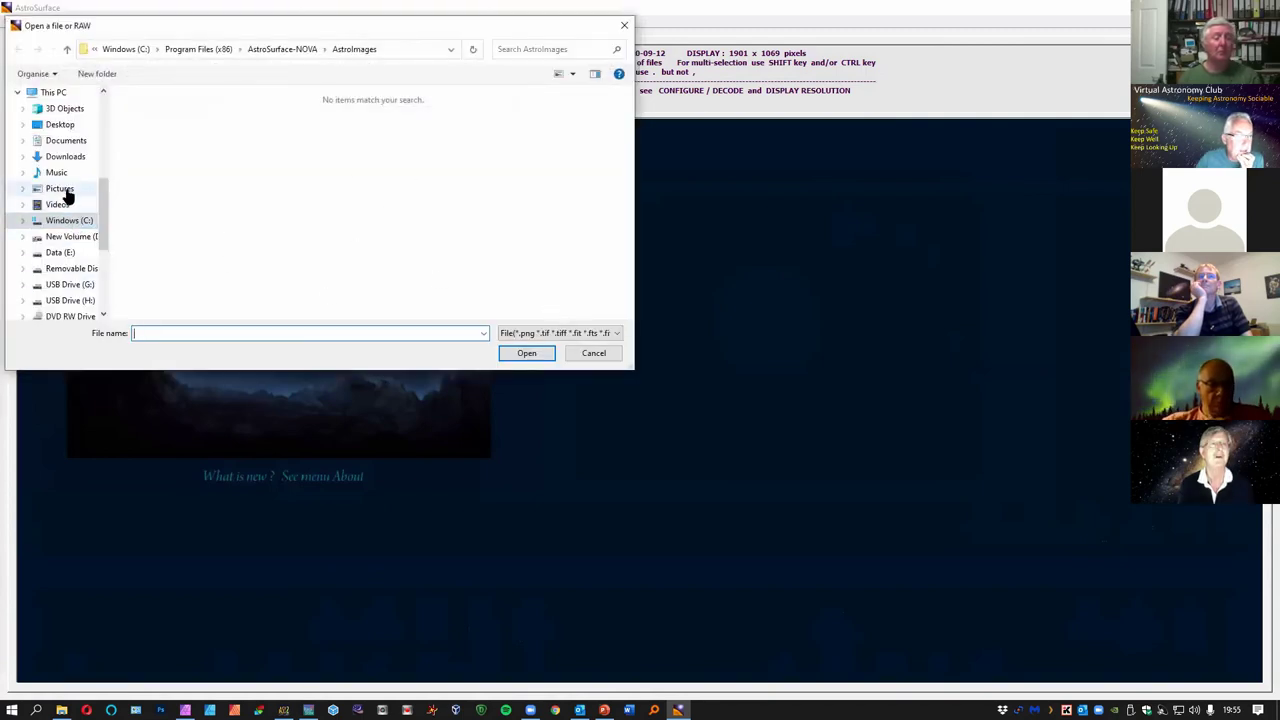
click(68, 255)
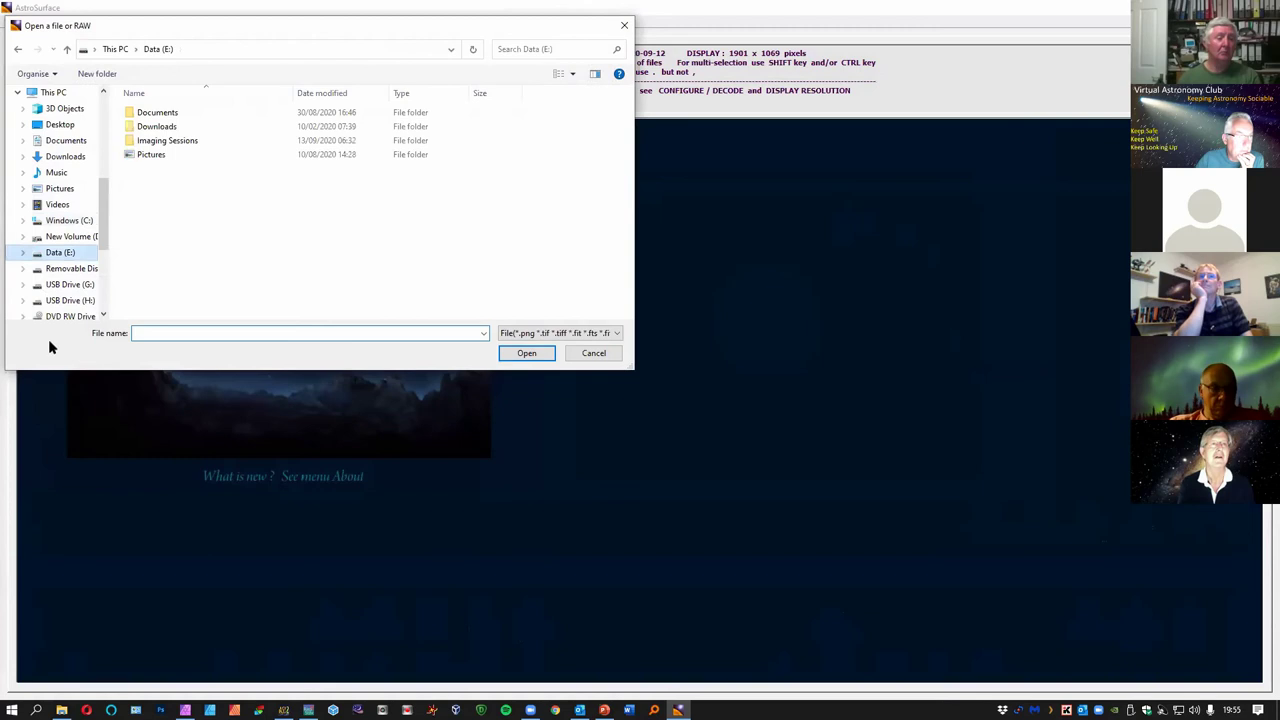
double_click(163, 143)
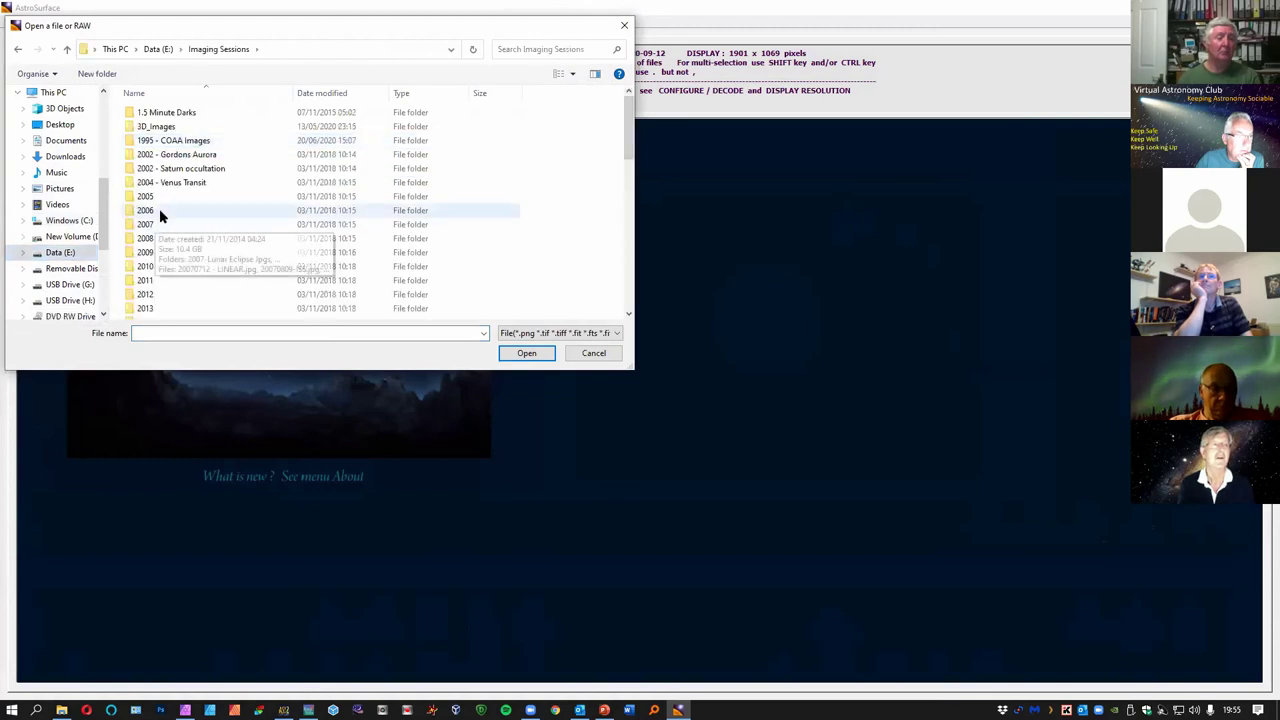
scroll(158, 205, down, 6)
double_click(148, 160)
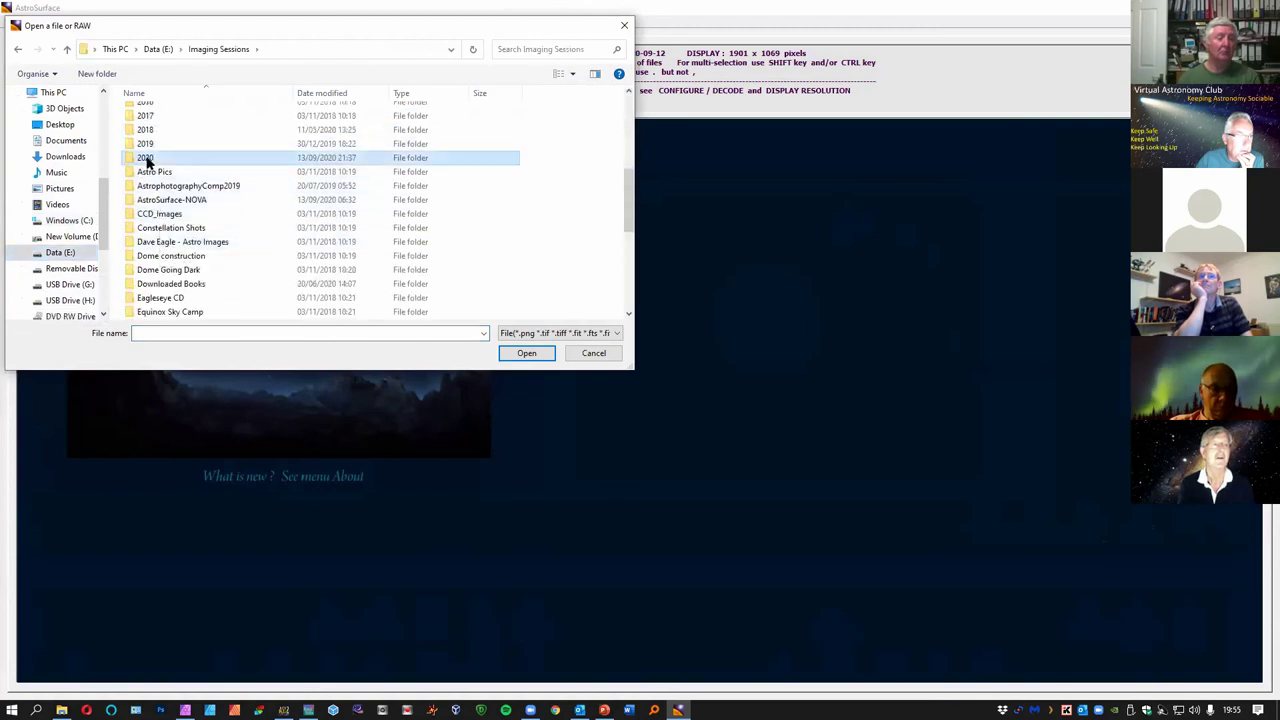
scroll(225, 215, down, 1)
scroll(228, 240, down, 7)
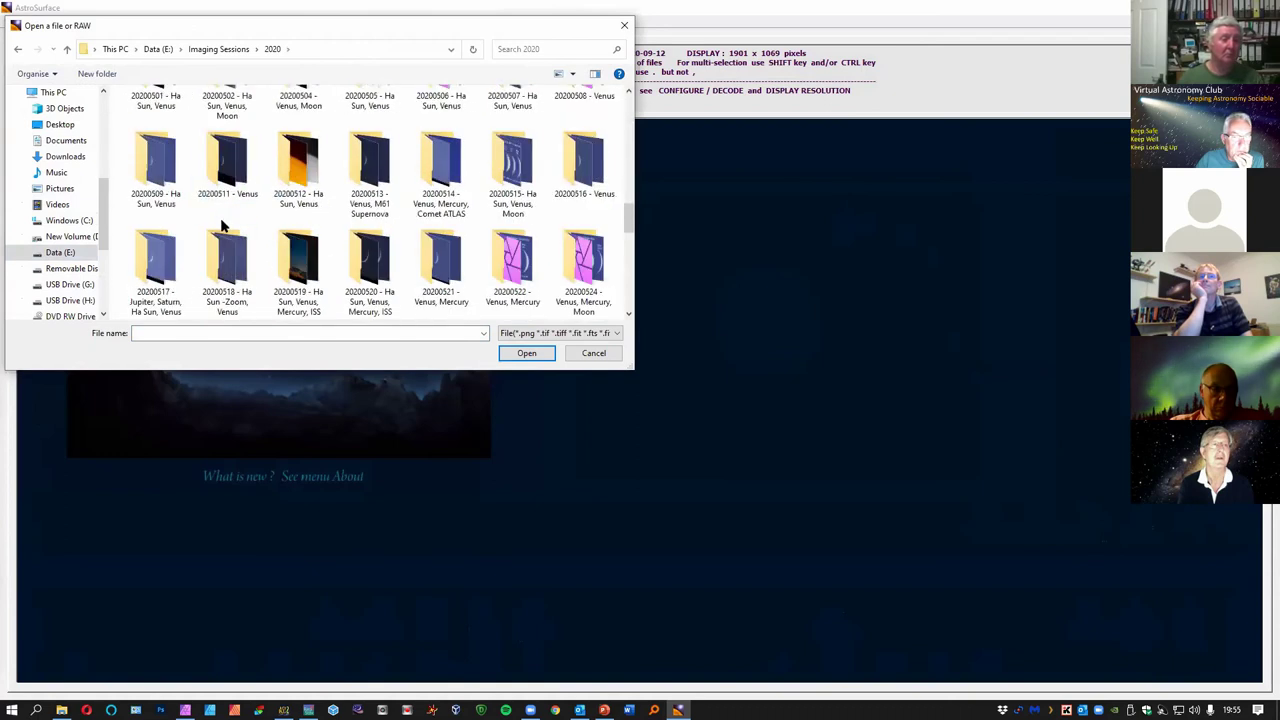
double_click(513, 255)
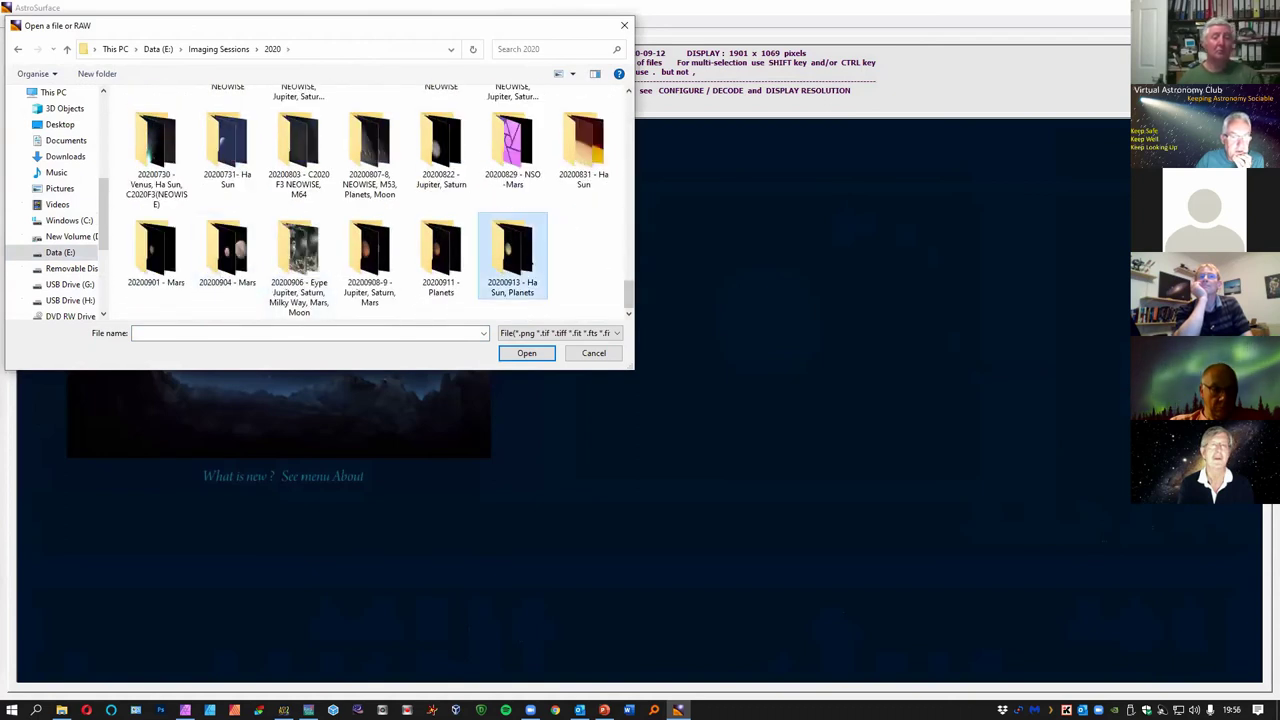
click(210, 160)
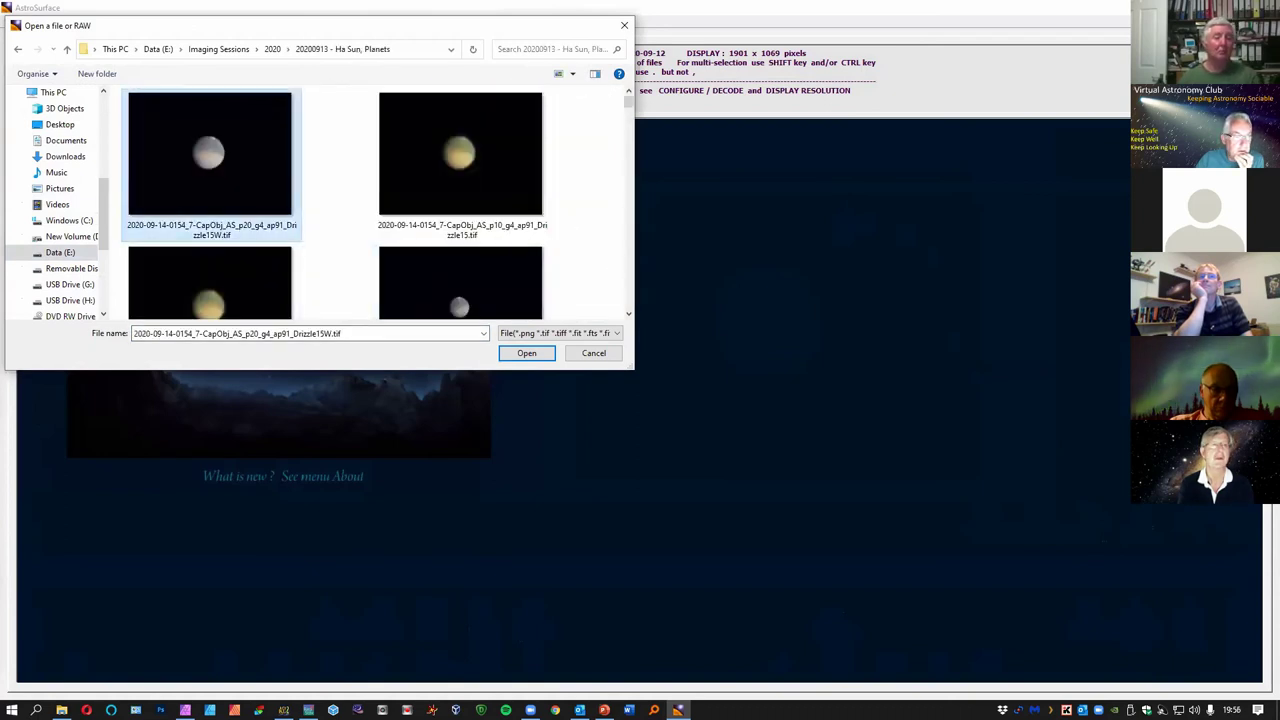
key(Return)
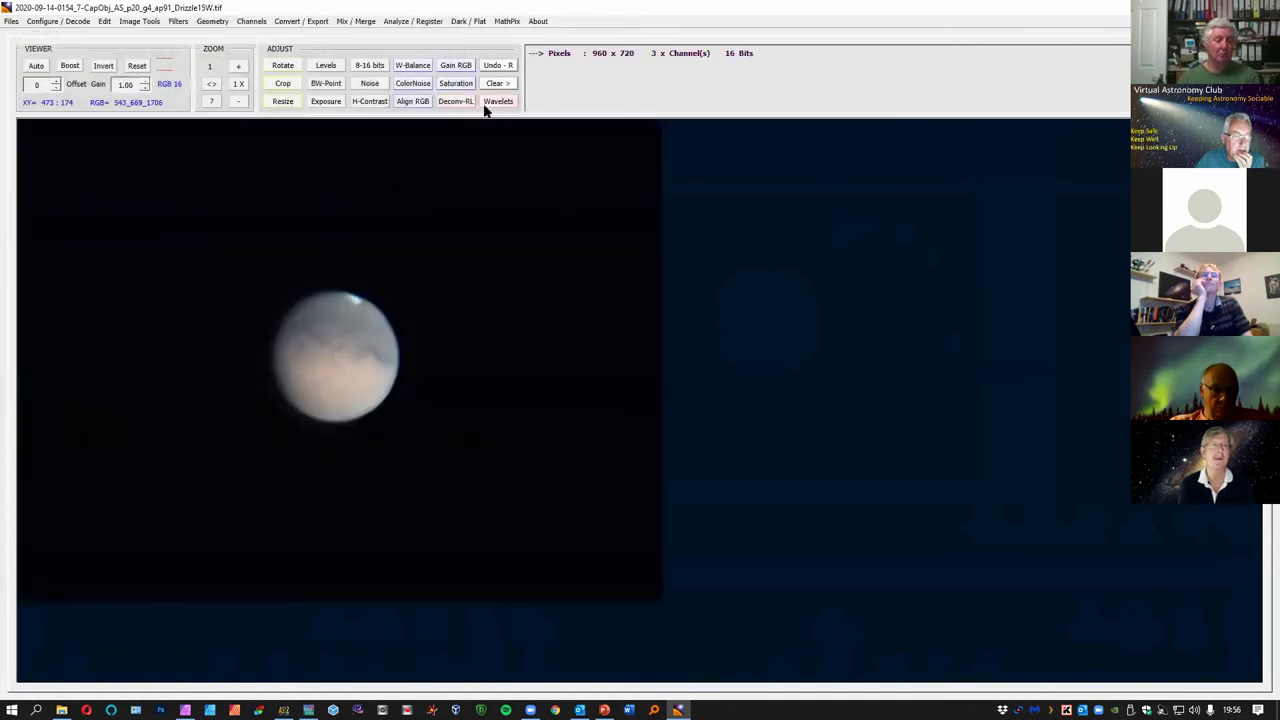
click(11, 21)
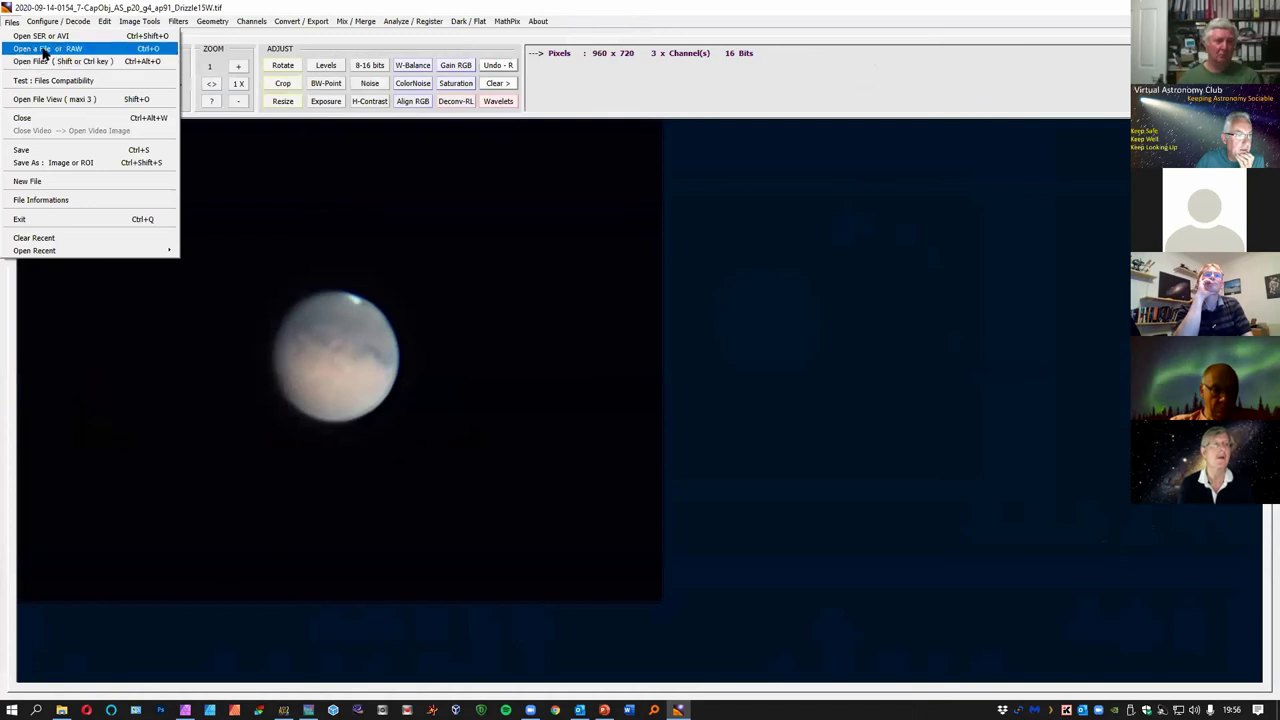
click(44, 50)
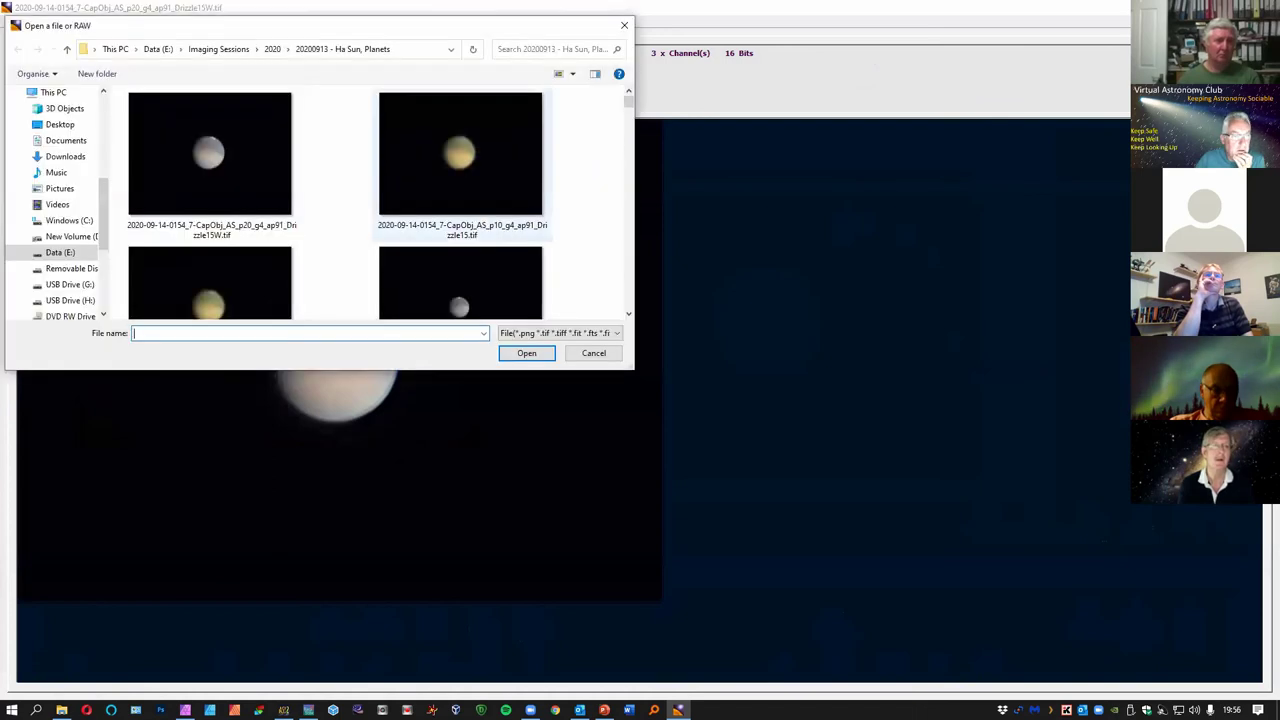
scroll(330, 290, down, 4)
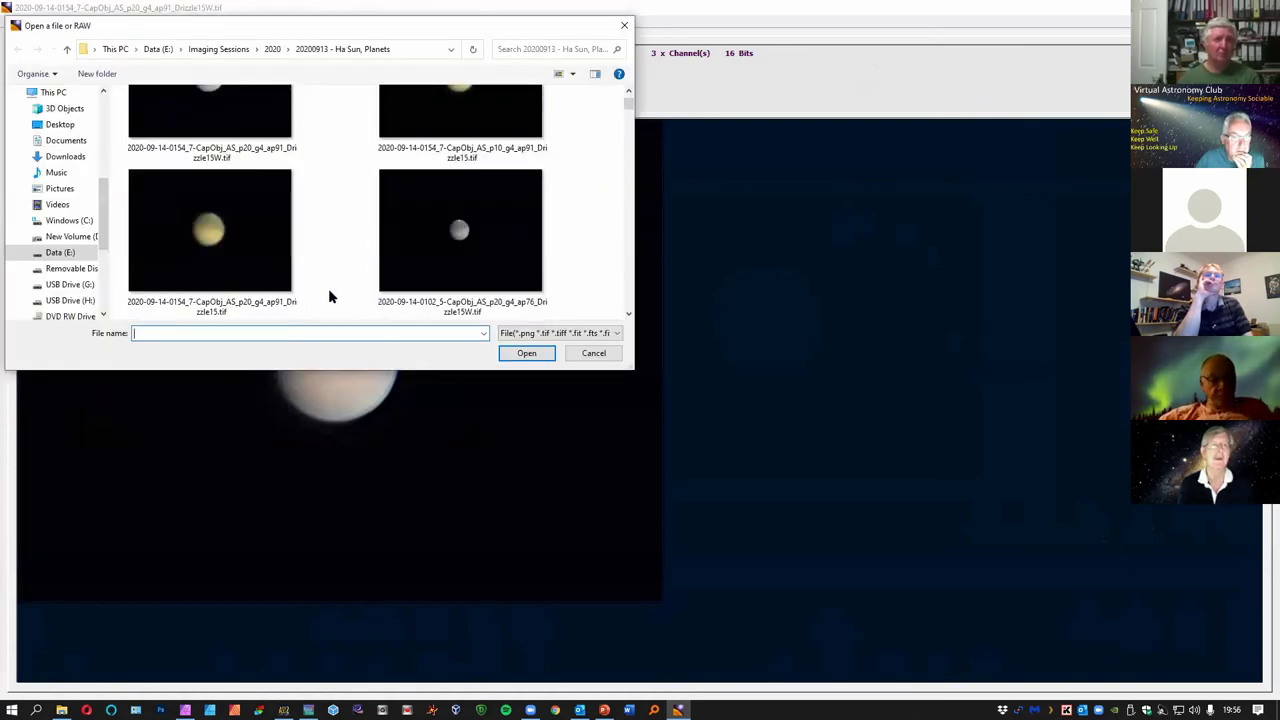
scroll(328, 296, up, 1)
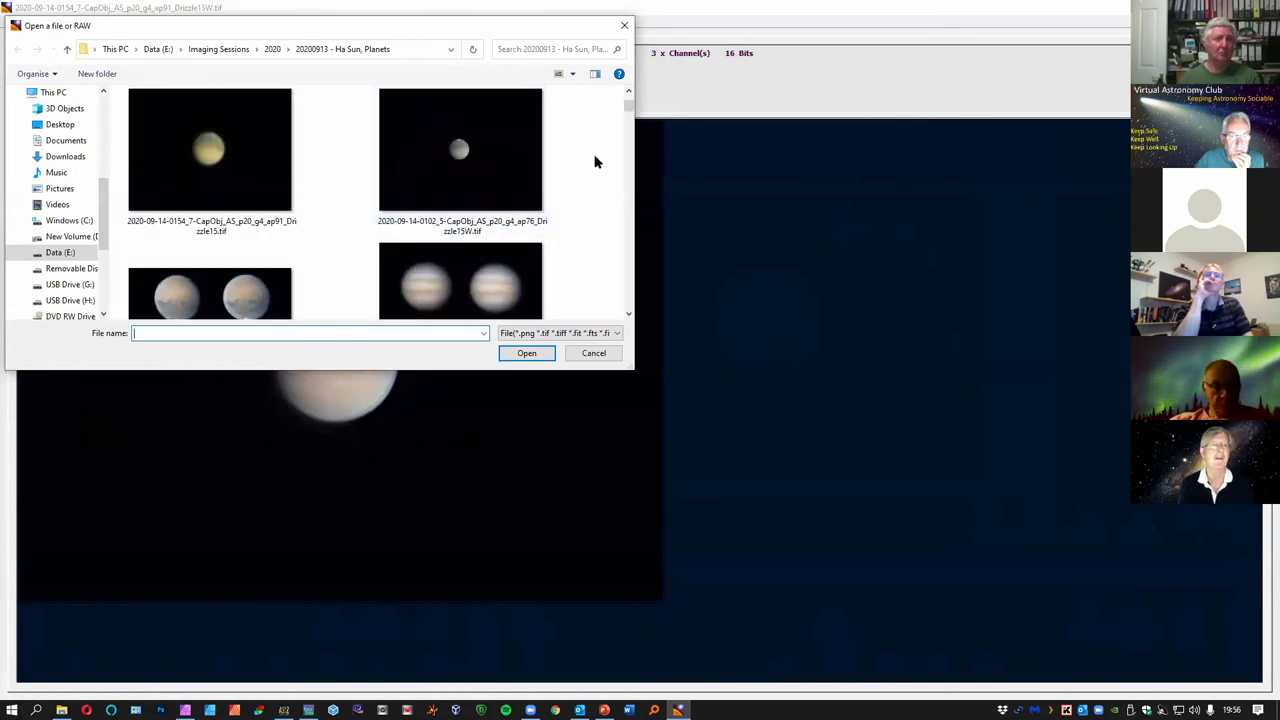
right_click(591, 168)
mouse_move(622, 185)
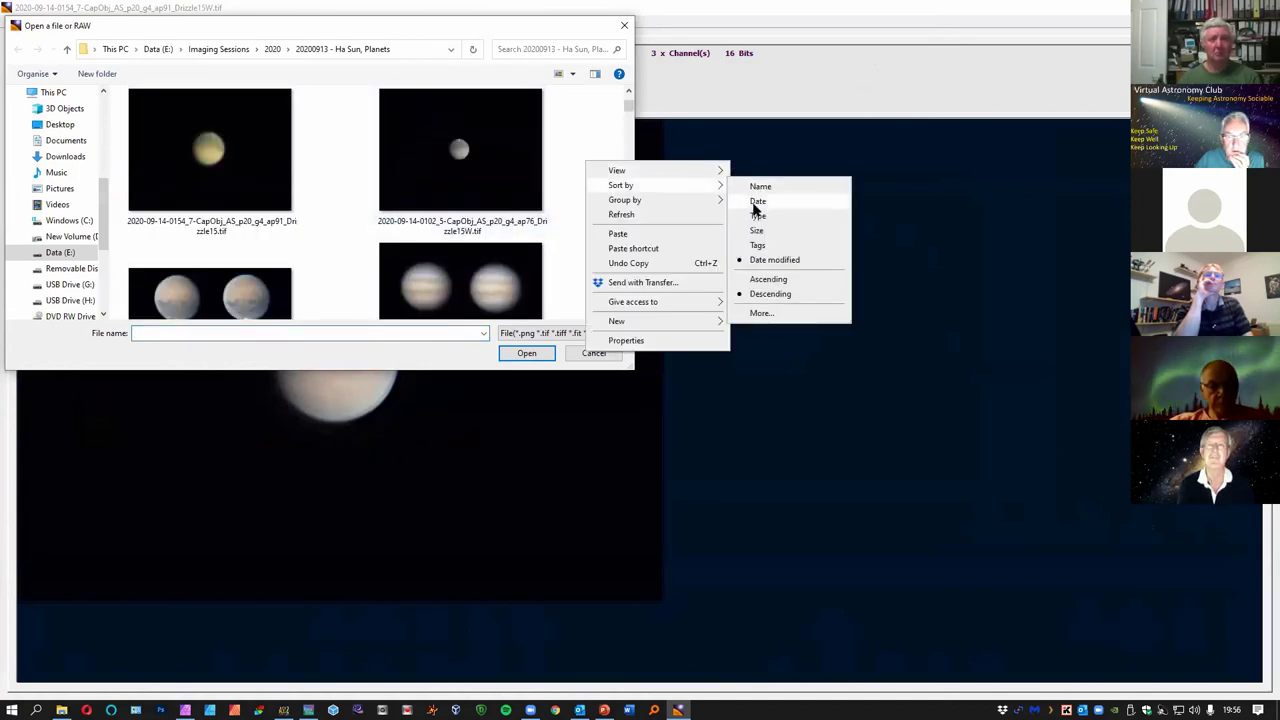
click(768, 279)
scroll(569, 198, down, 5)
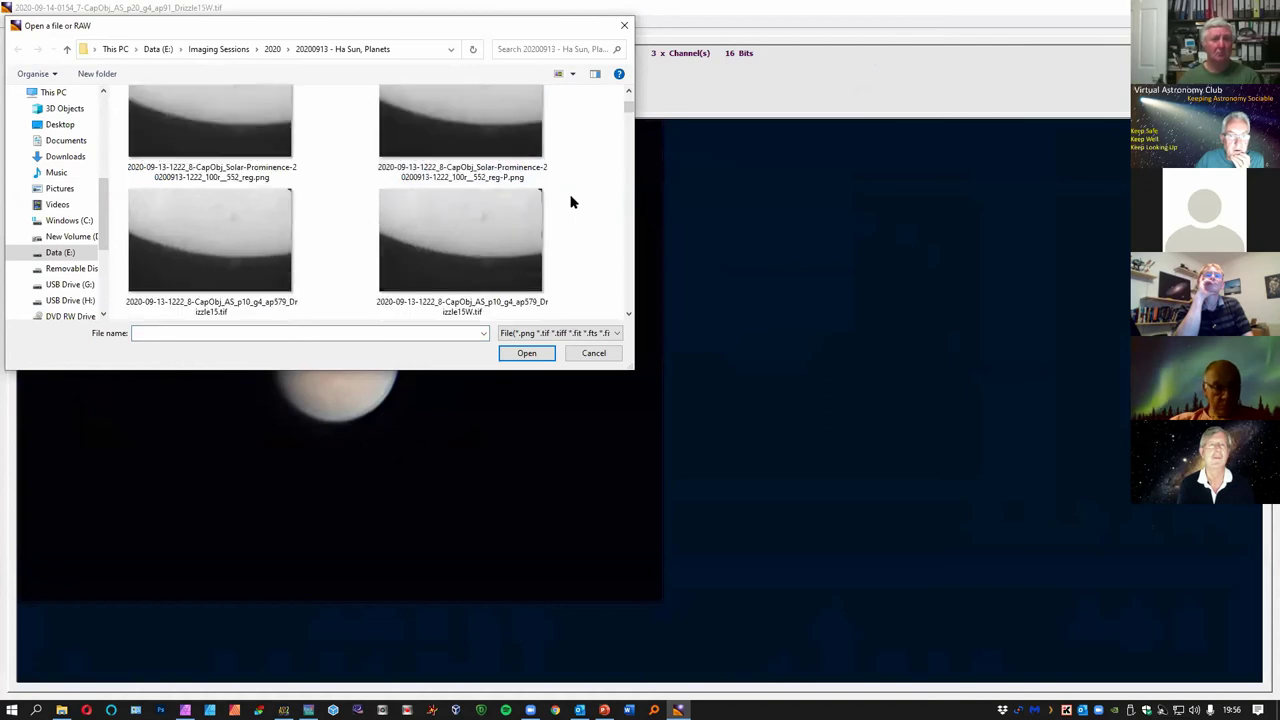
scroll(571, 202, down, 6)
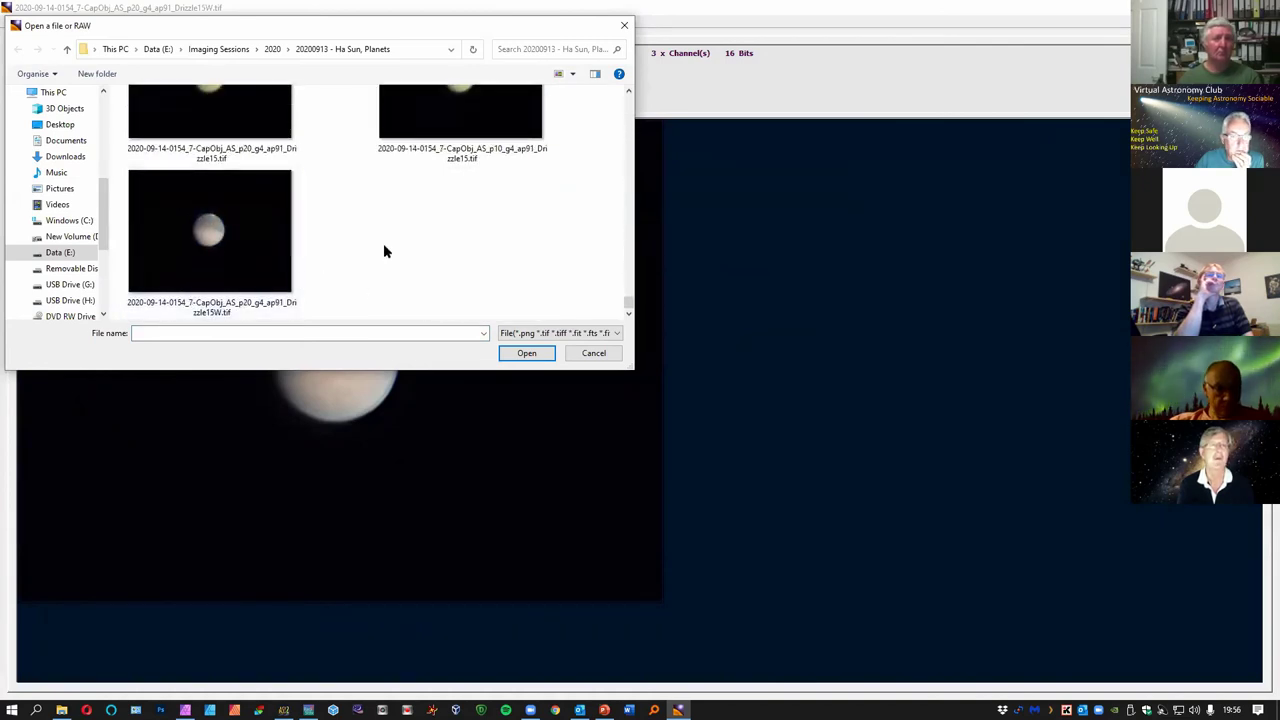
scroll(460, 190, up, 1)
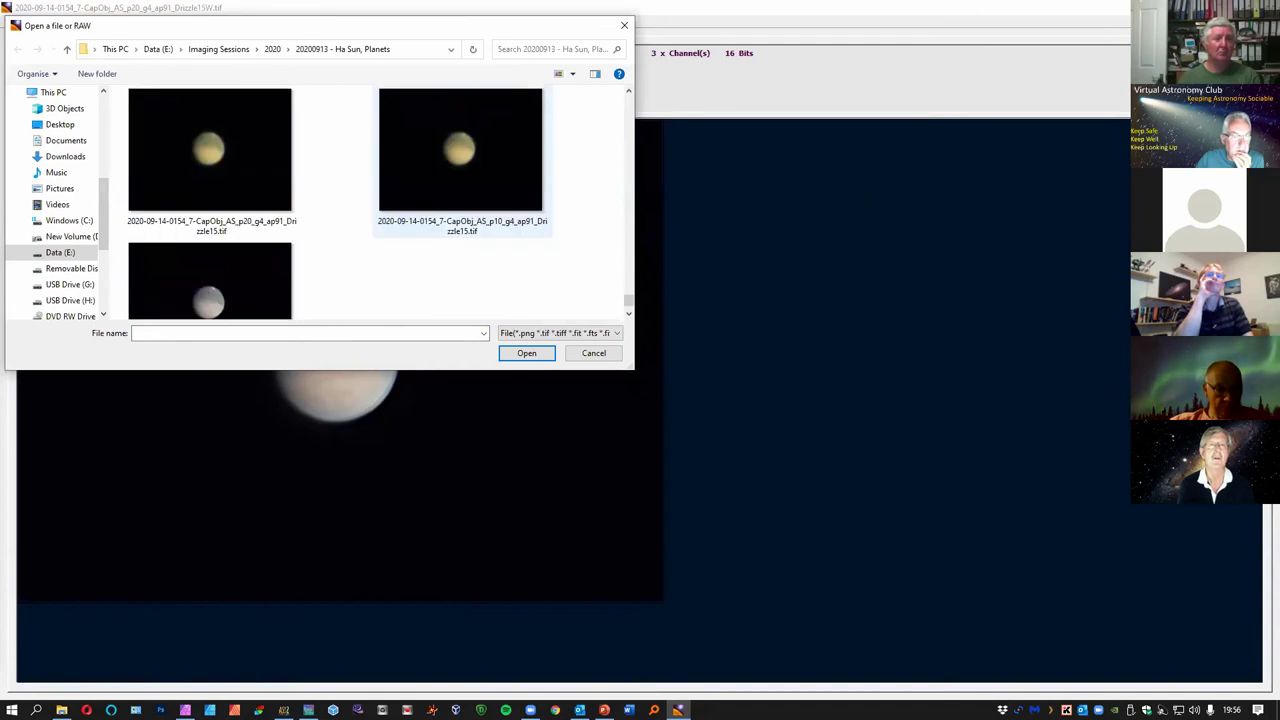
double_click(460, 150)
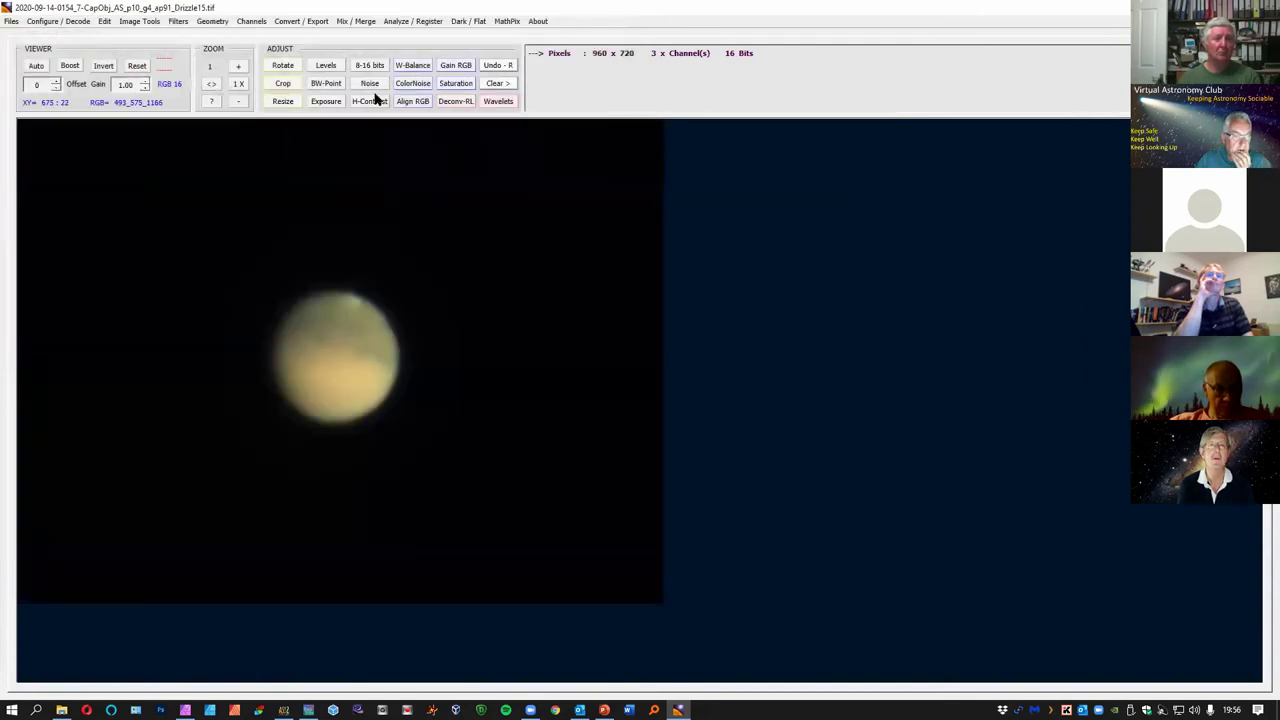
Try Wavelets-Deconvolution on Mars with LF strength 43, N2 noise reduction 8, a noise prefilter of about 1.1 px and gain 0.88.
click(178, 21)
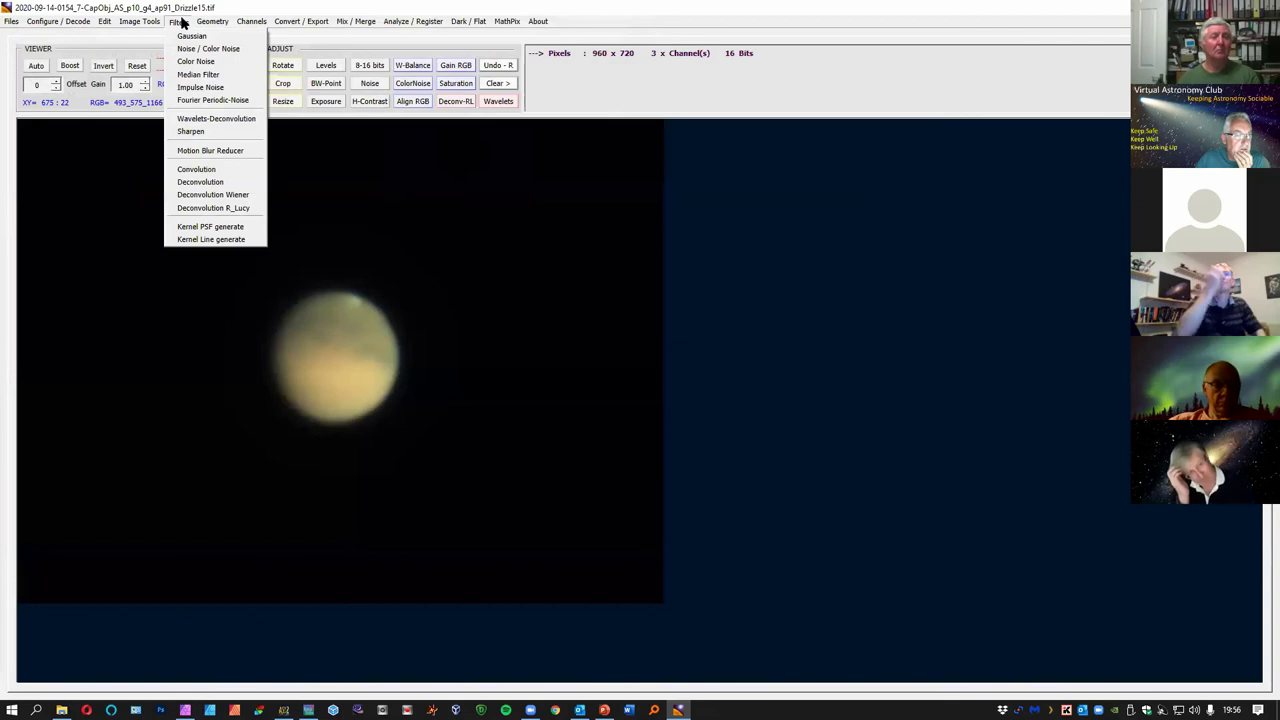
click(190, 131)
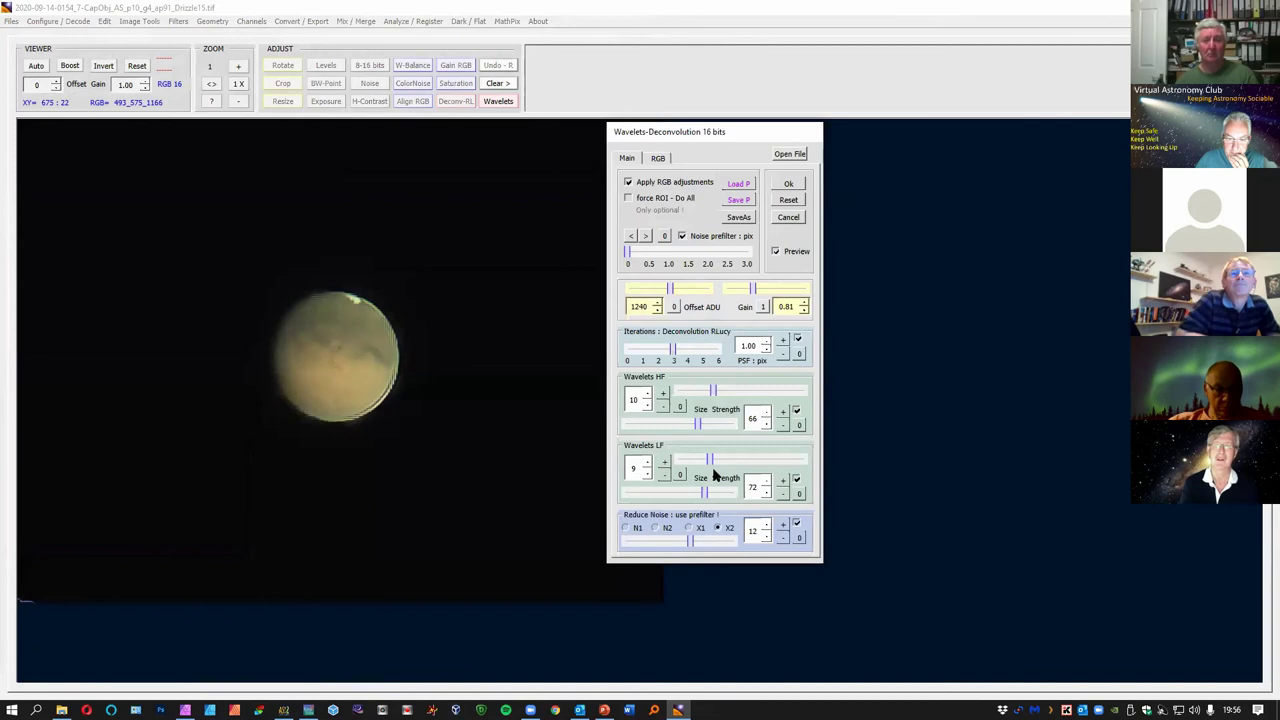
drag(703, 489, 671, 494)
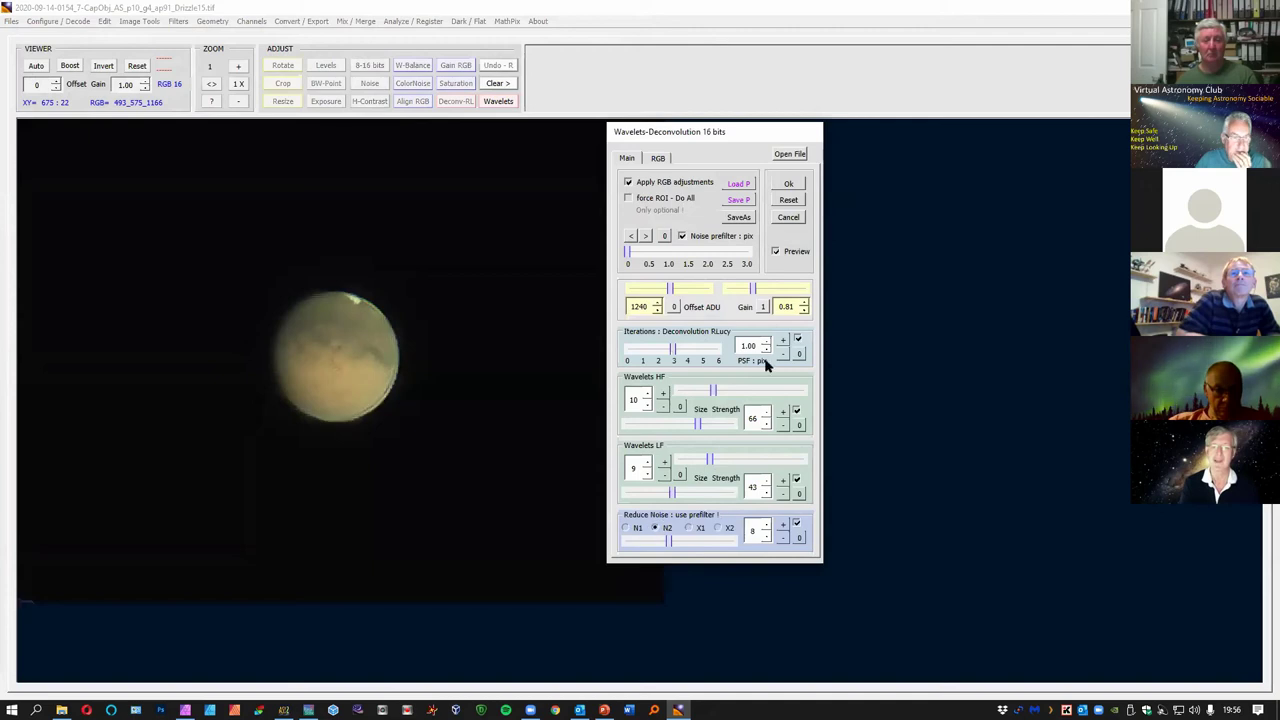
drag(630, 254, 676, 256)
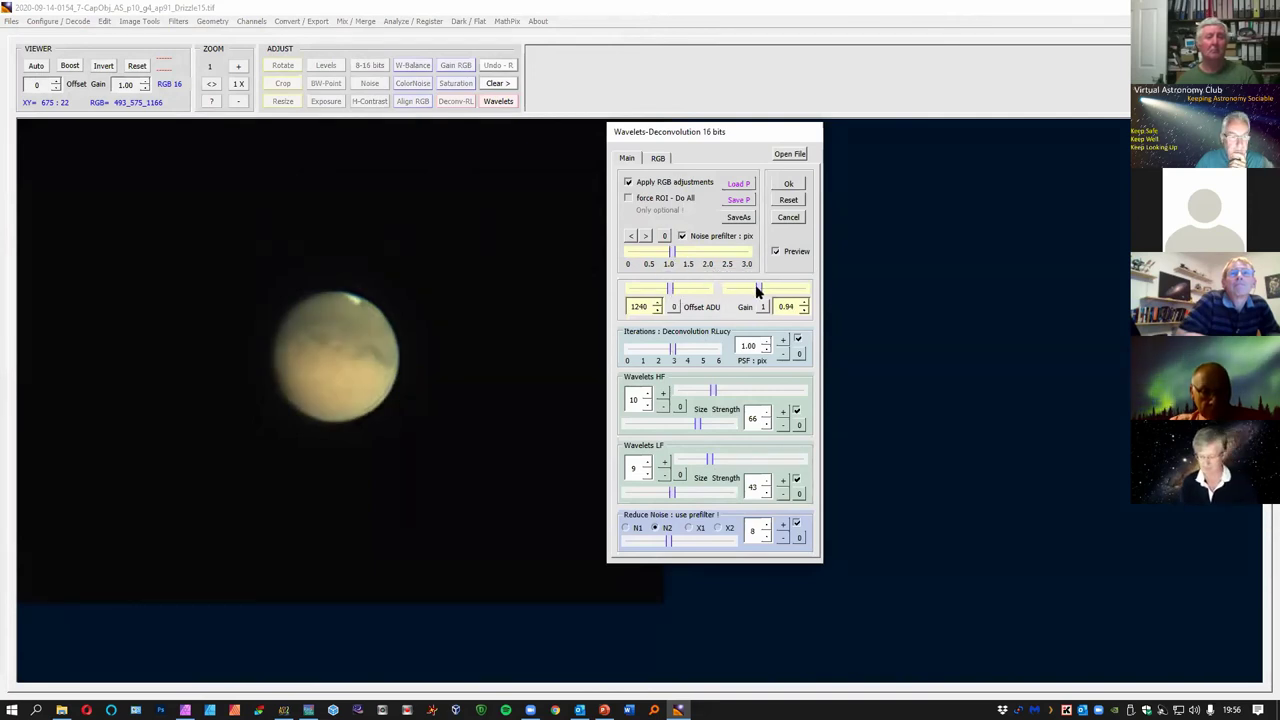
drag(757, 290, 754, 291)
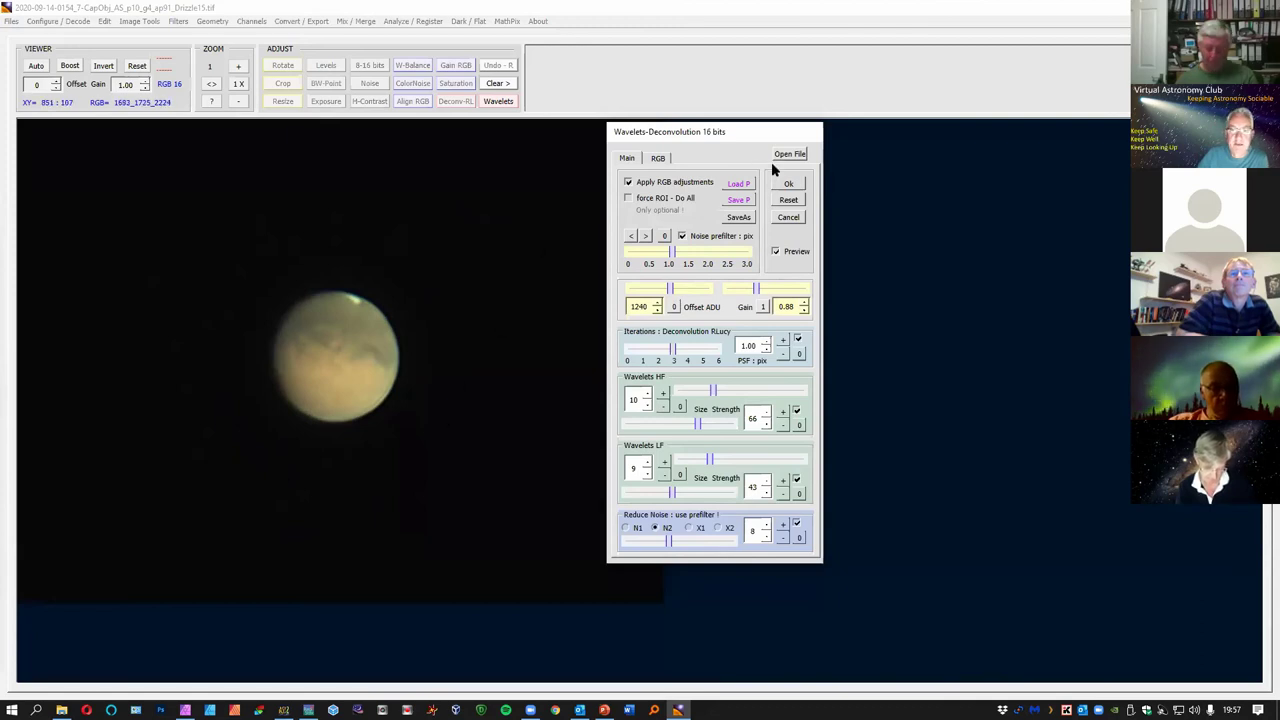
click(787, 219)
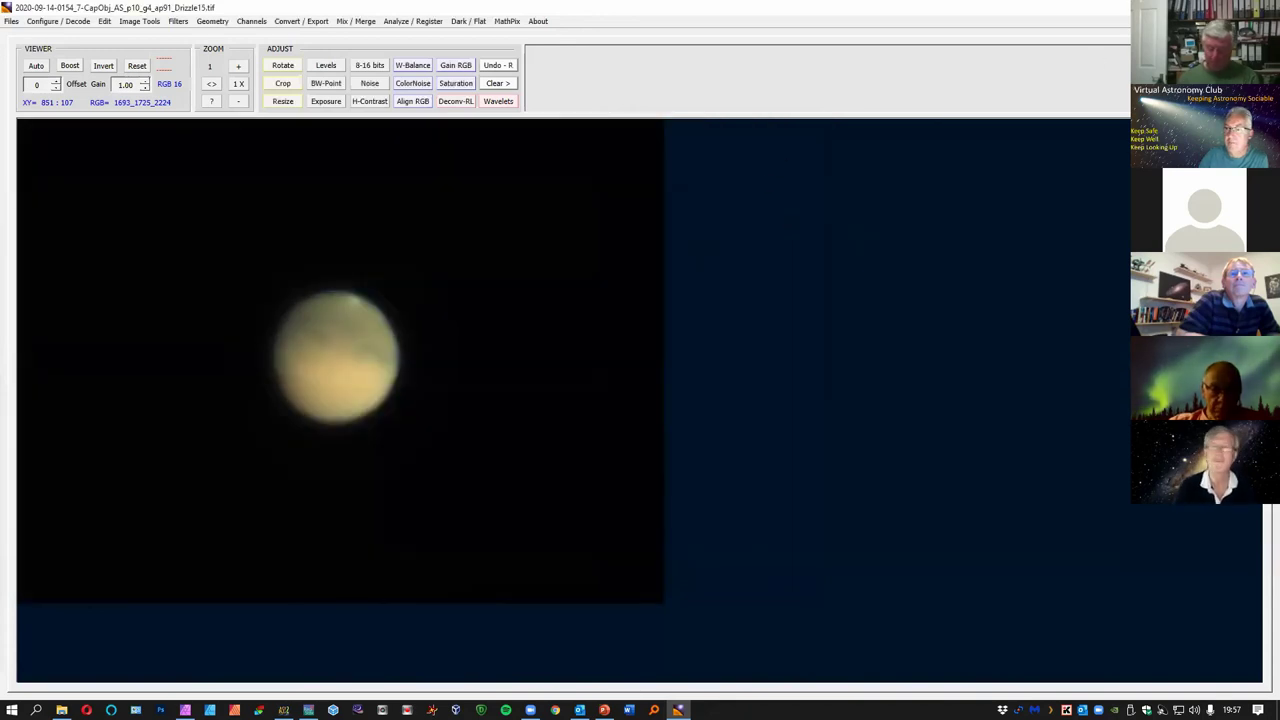
Exit AstroSurface and close AutoStakkert.
key(alt+F4)
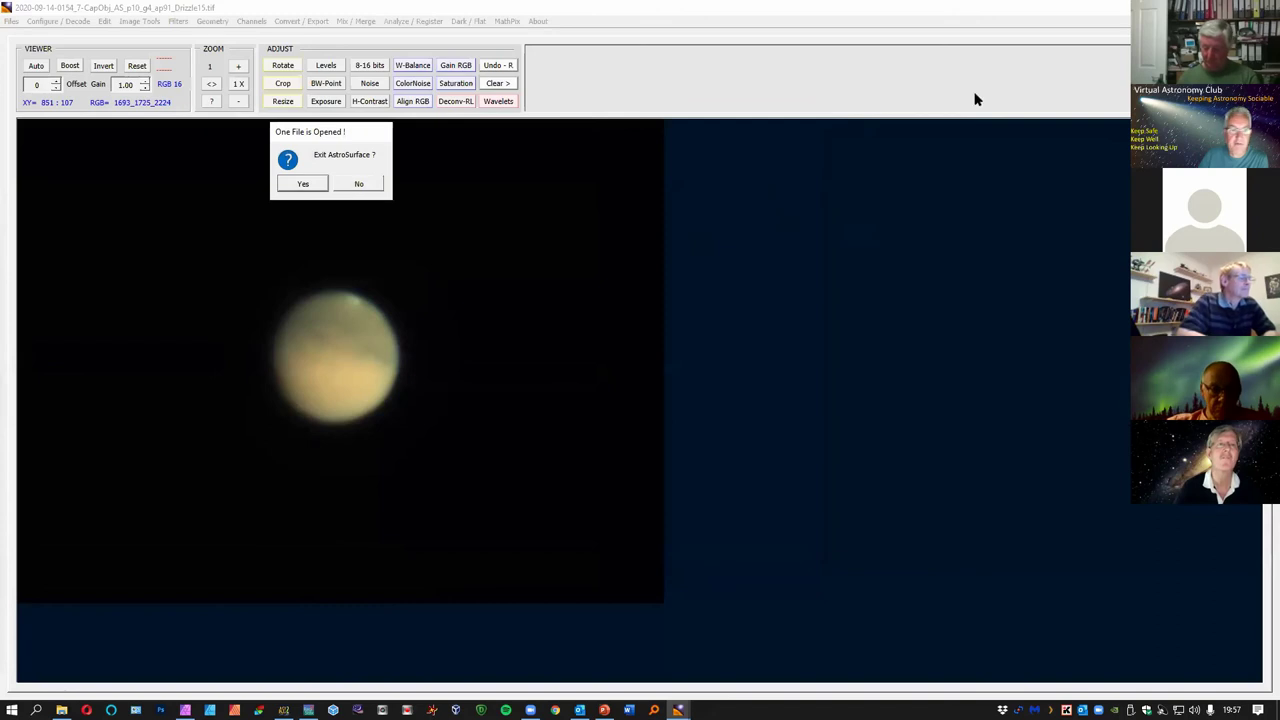
click(309, 185)
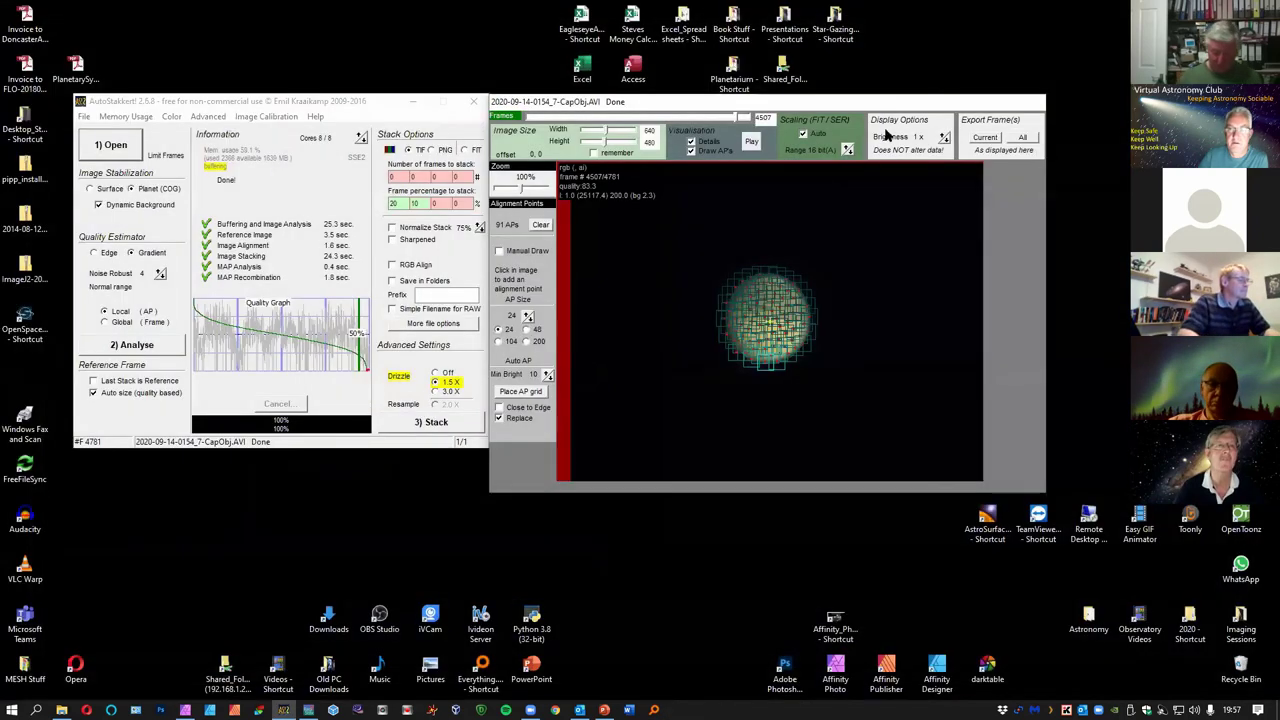
click(473, 102)
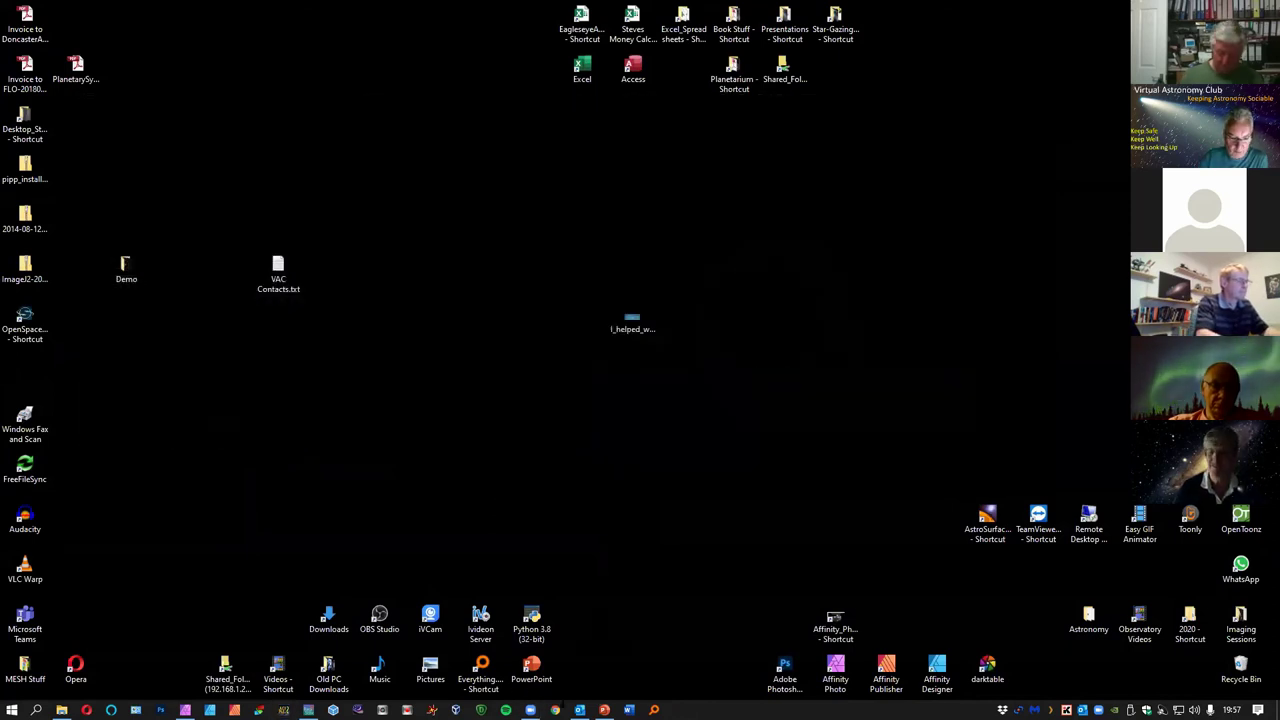
Search the web for astrosurface in Chrome and open the Accueil - AstroSurface page.
click(555, 710)
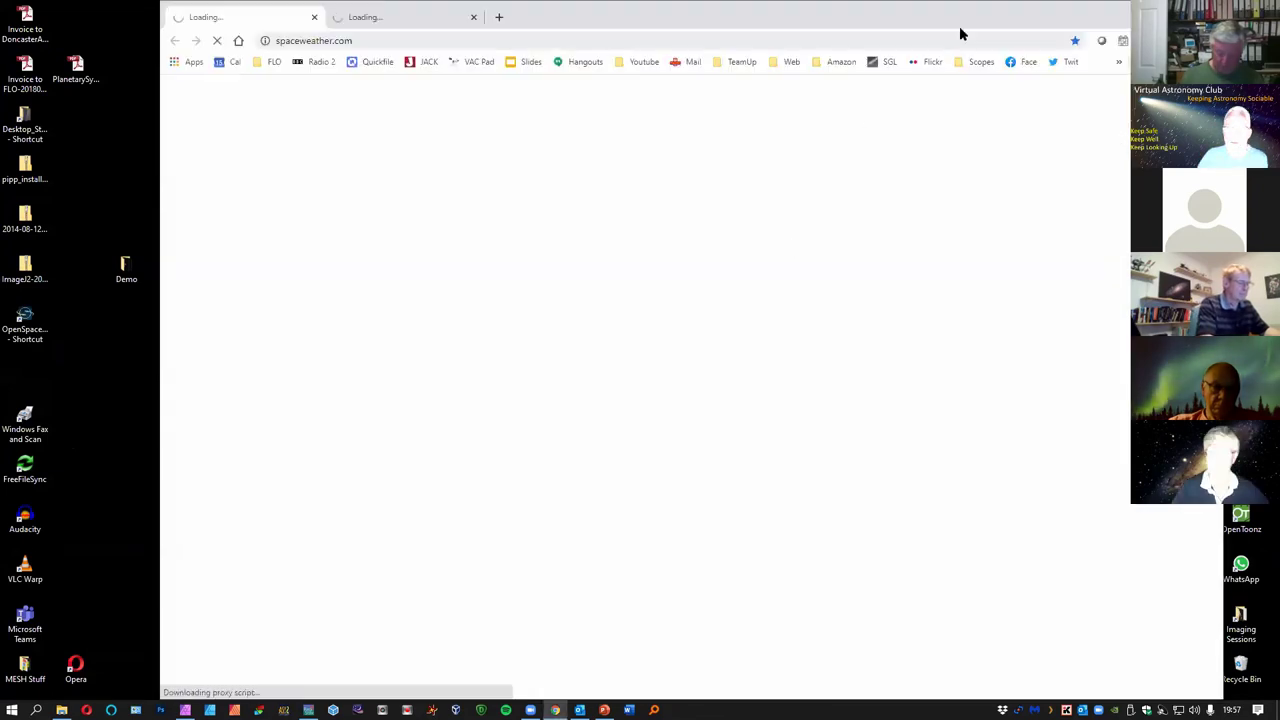
drag(975, 20, 916, 91)
click(874, 108)
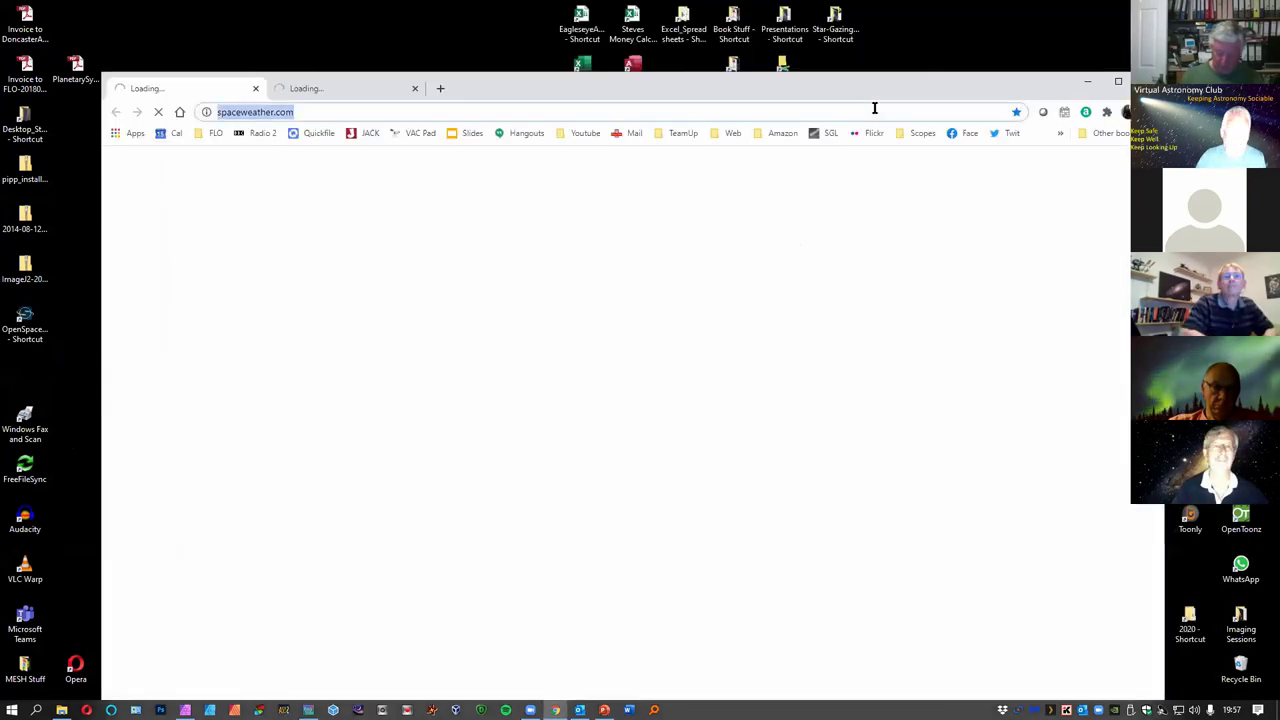
text(astr)
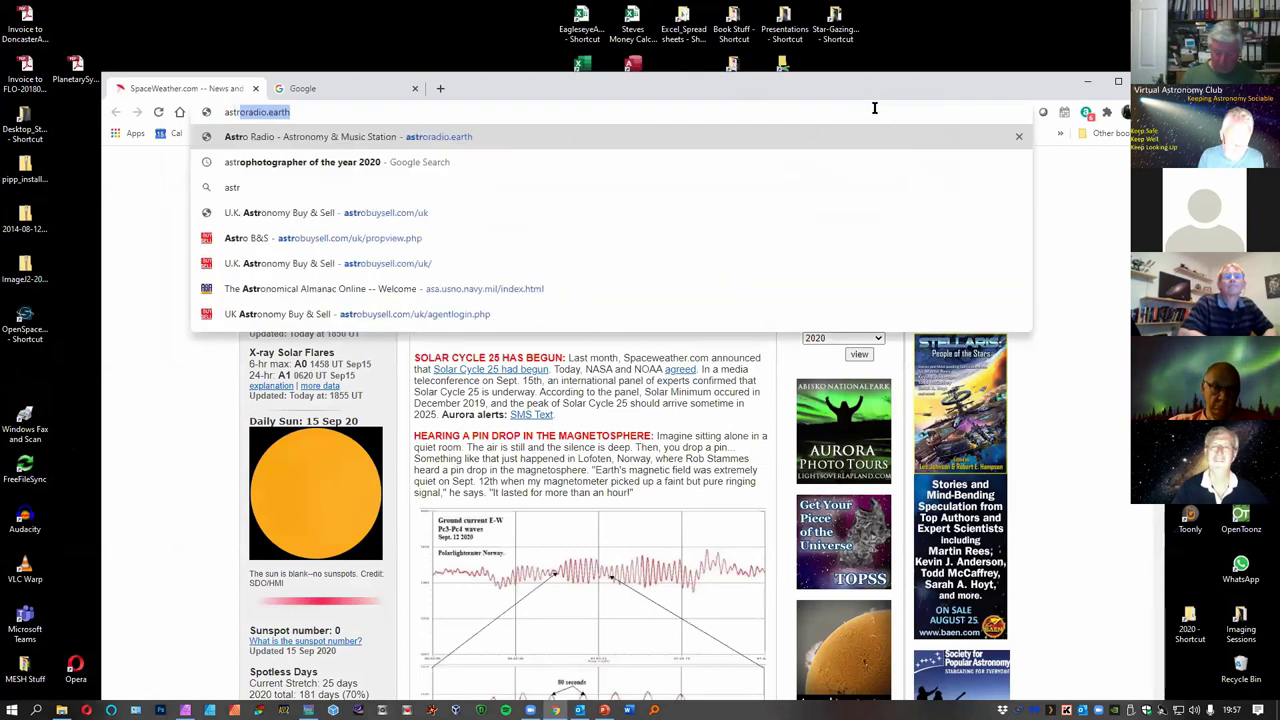
text(osurface)
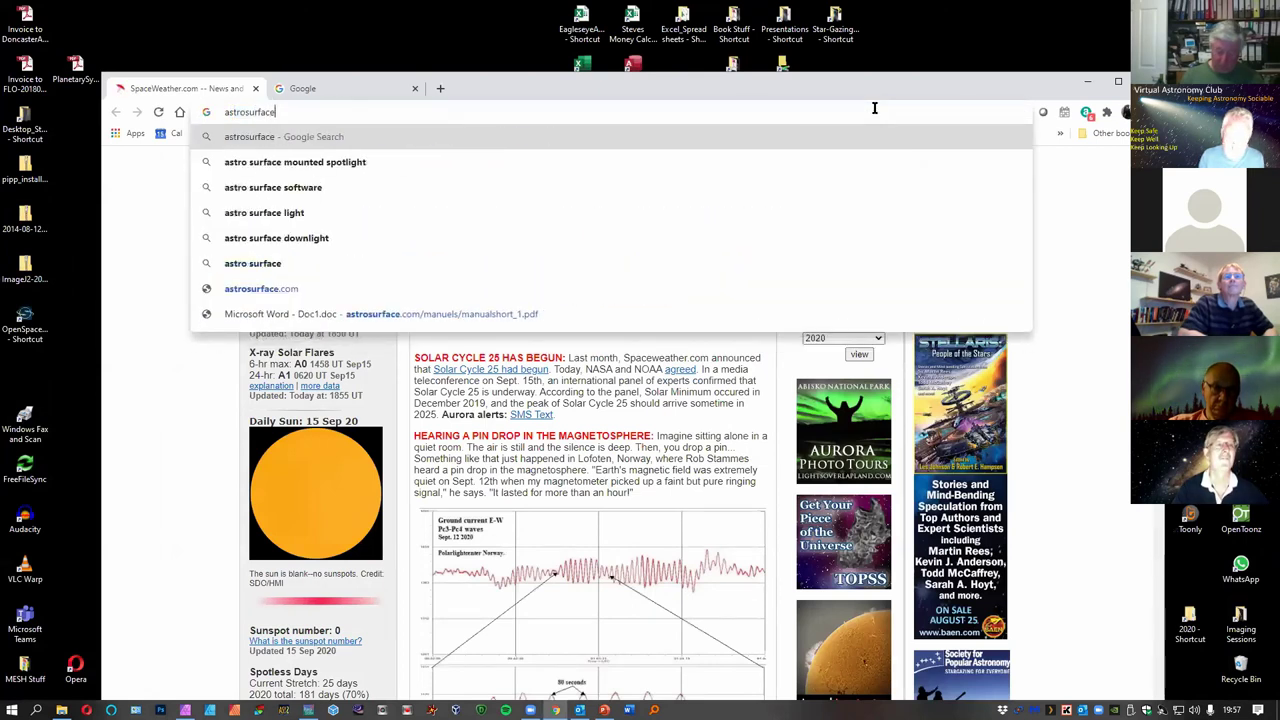
key(Return)
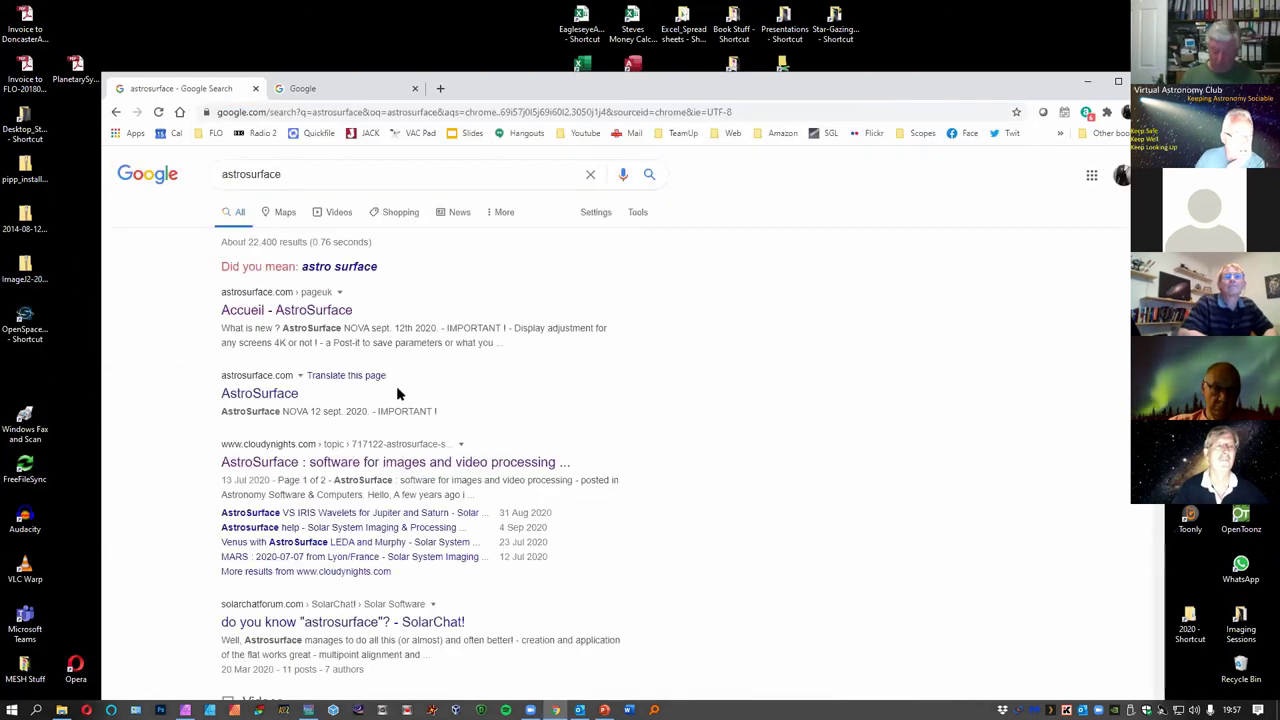
click(302, 313)
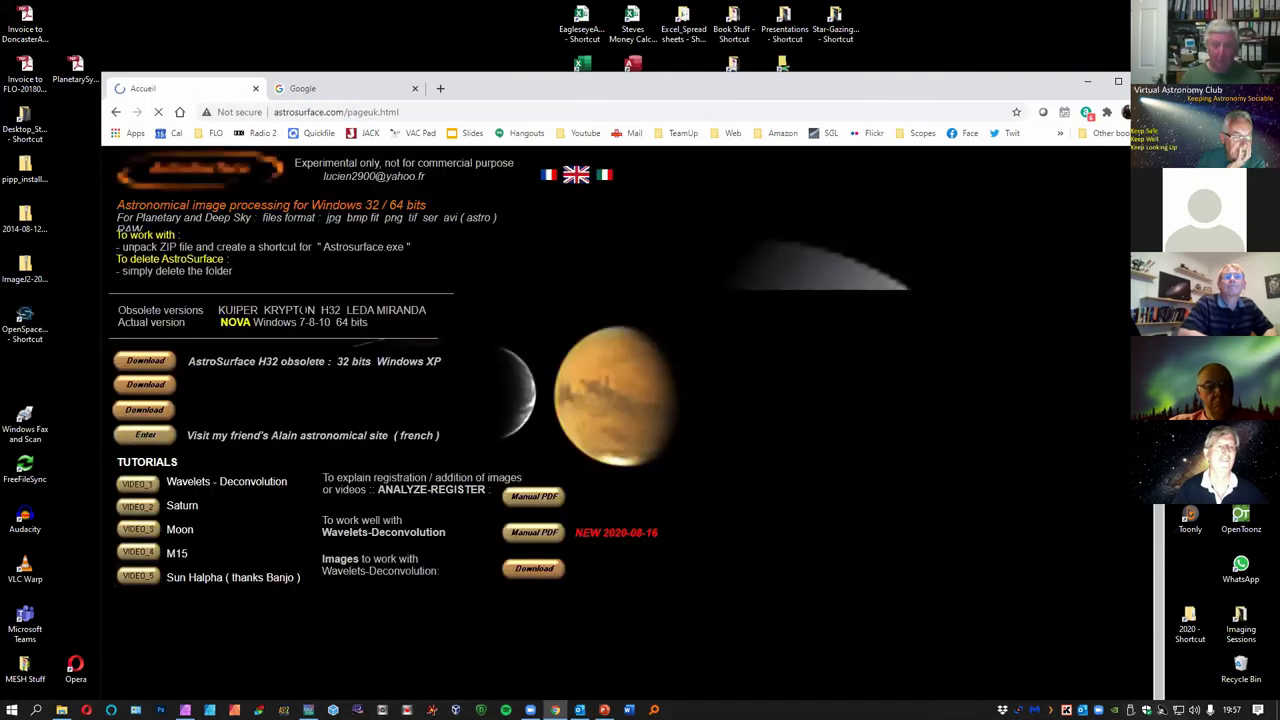
Select the AstroSurface page's web address, then return to the Virtual-Astronomy-Club.pptx presentation in PowerPoint.
click(432, 112)
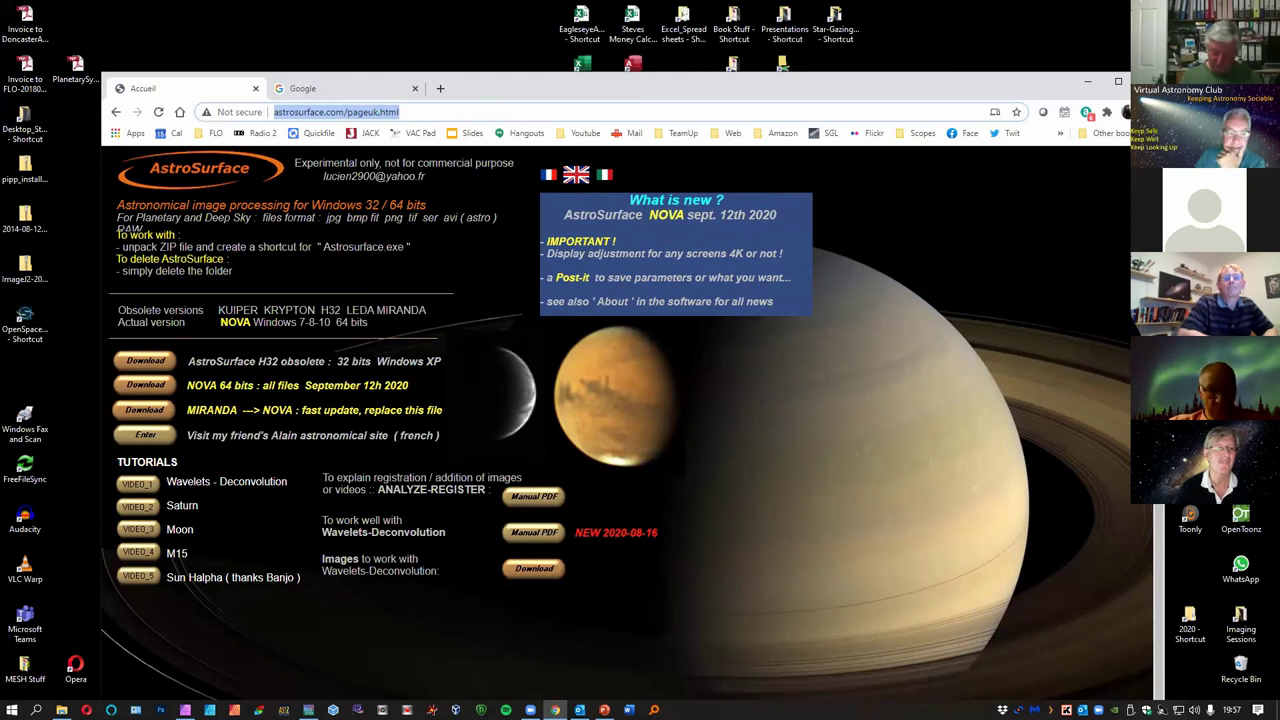
key(super+d)
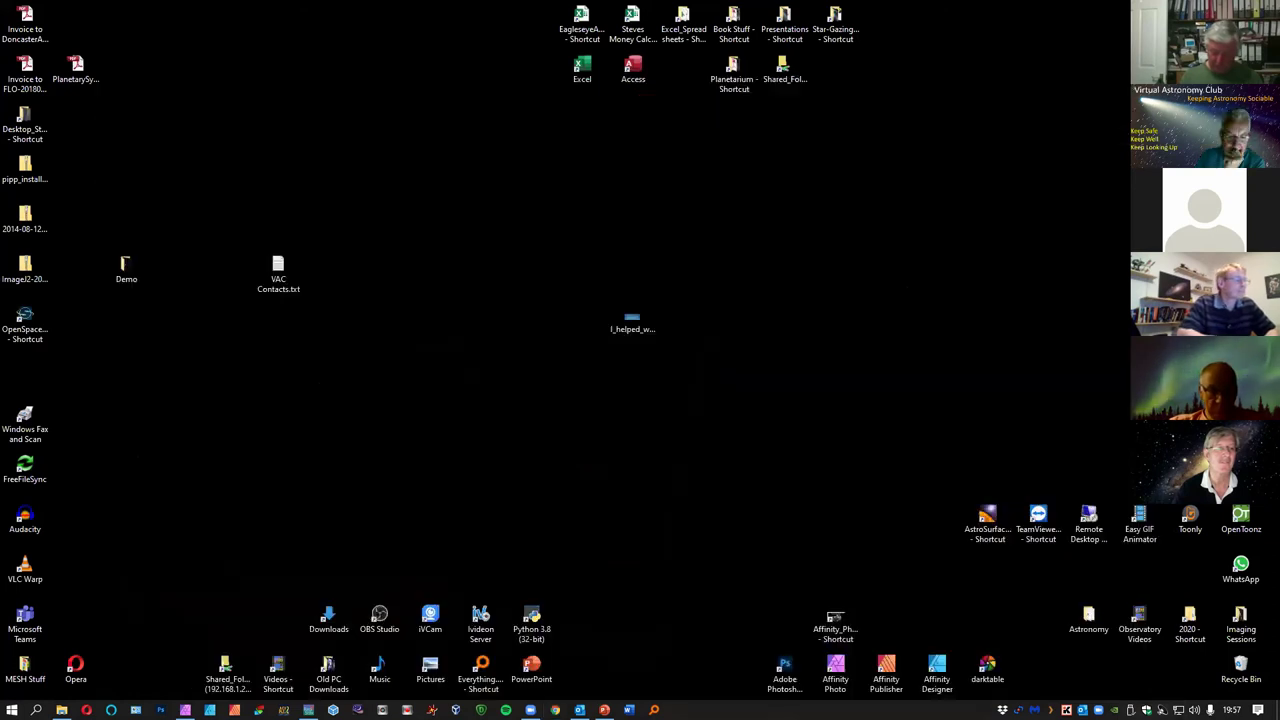
click(604, 710)
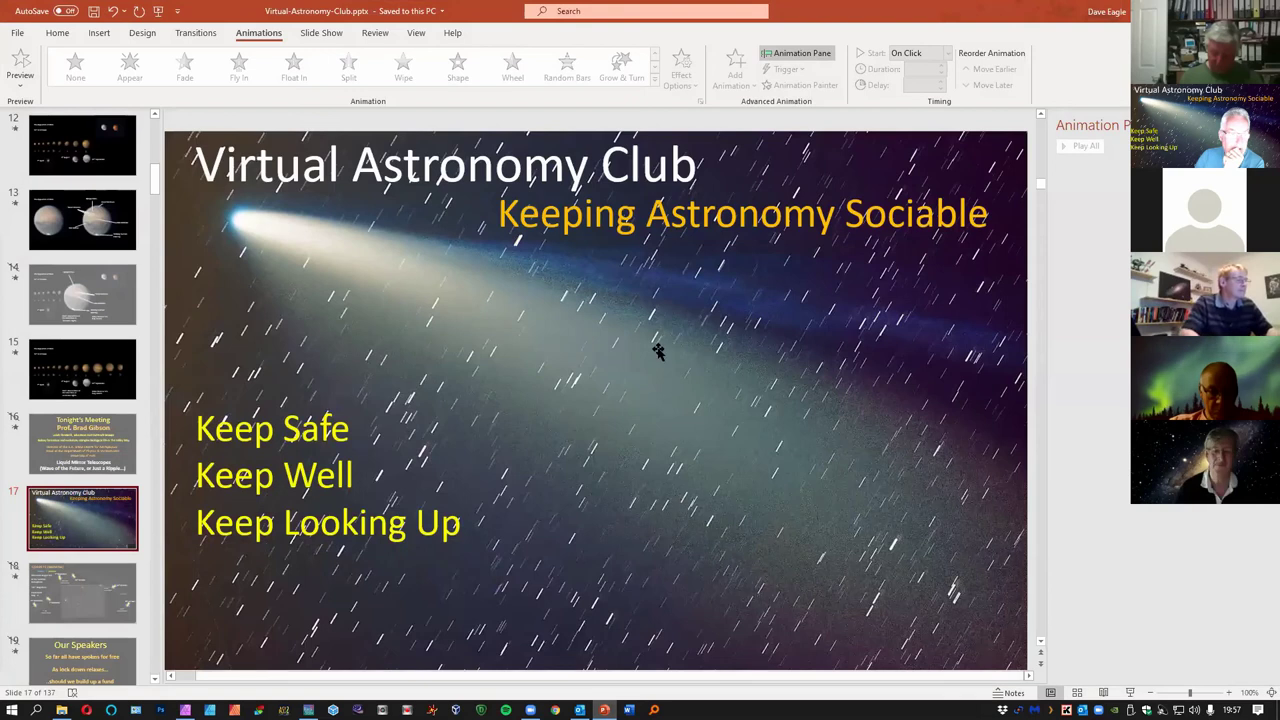